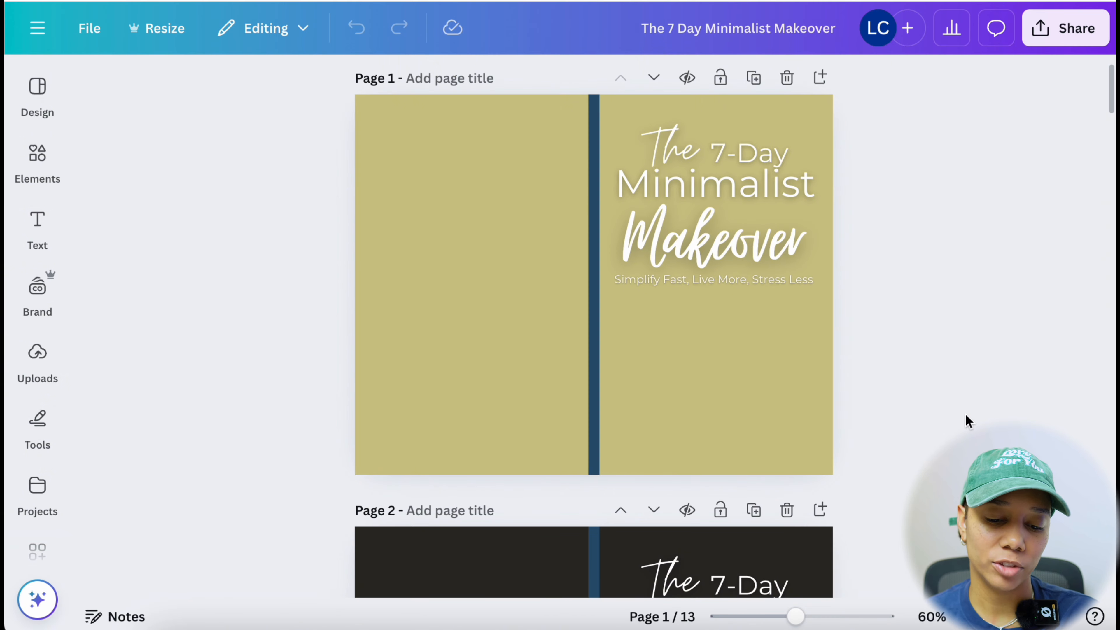
Look through the cover variations on the pages of the 7 Day Minimalist Makeover design.
scroll(966, 422, "down", 5)
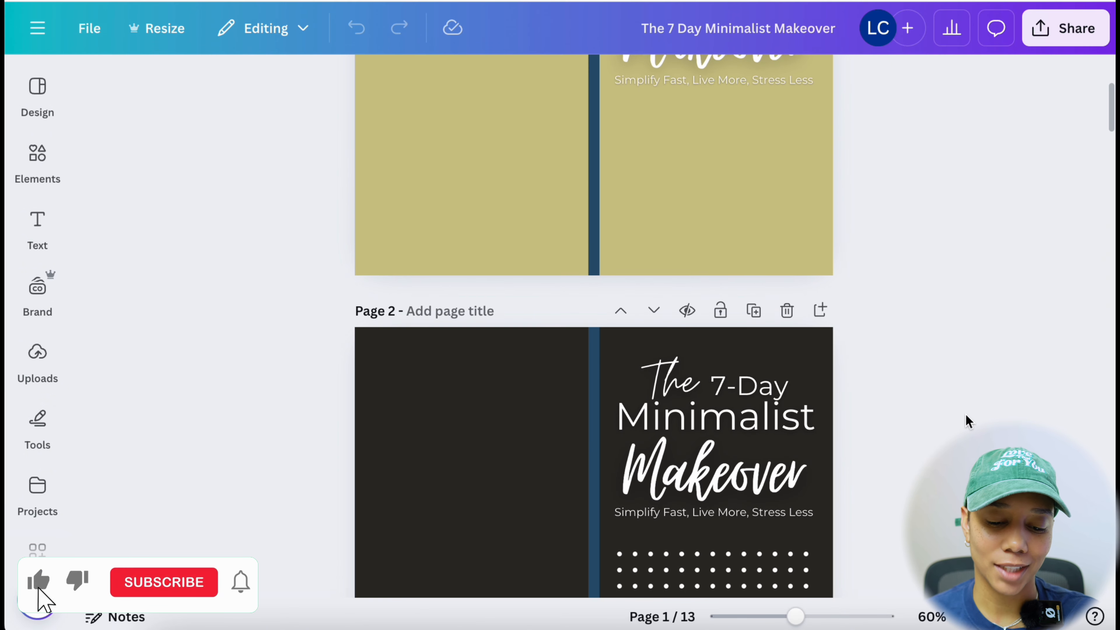
scroll(965, 421, "down", 12)
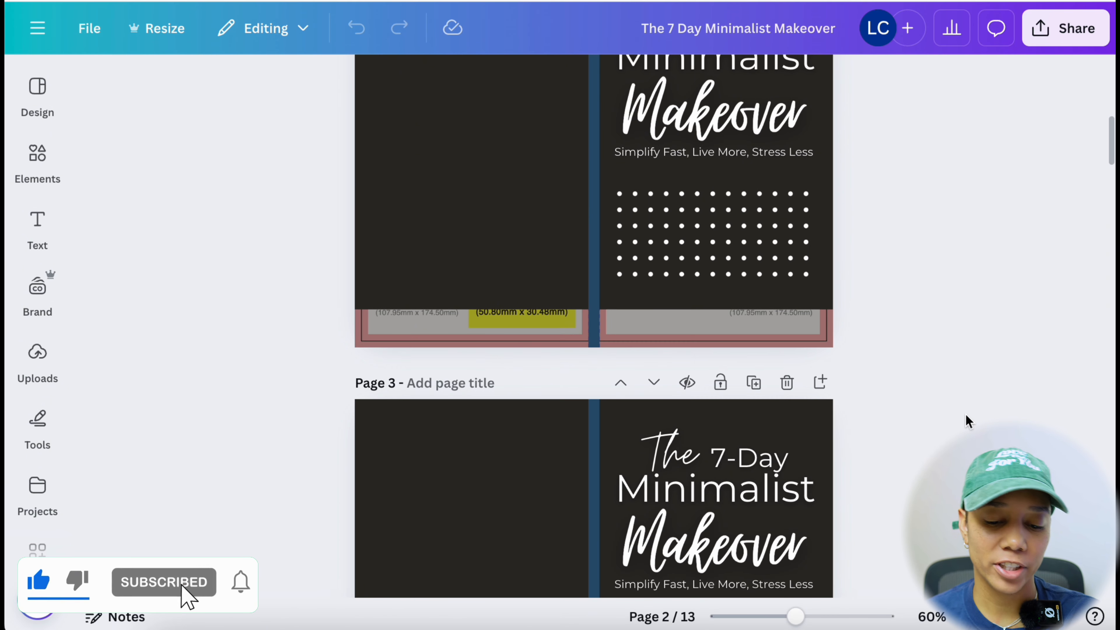
scroll(966, 422, "down", 7)
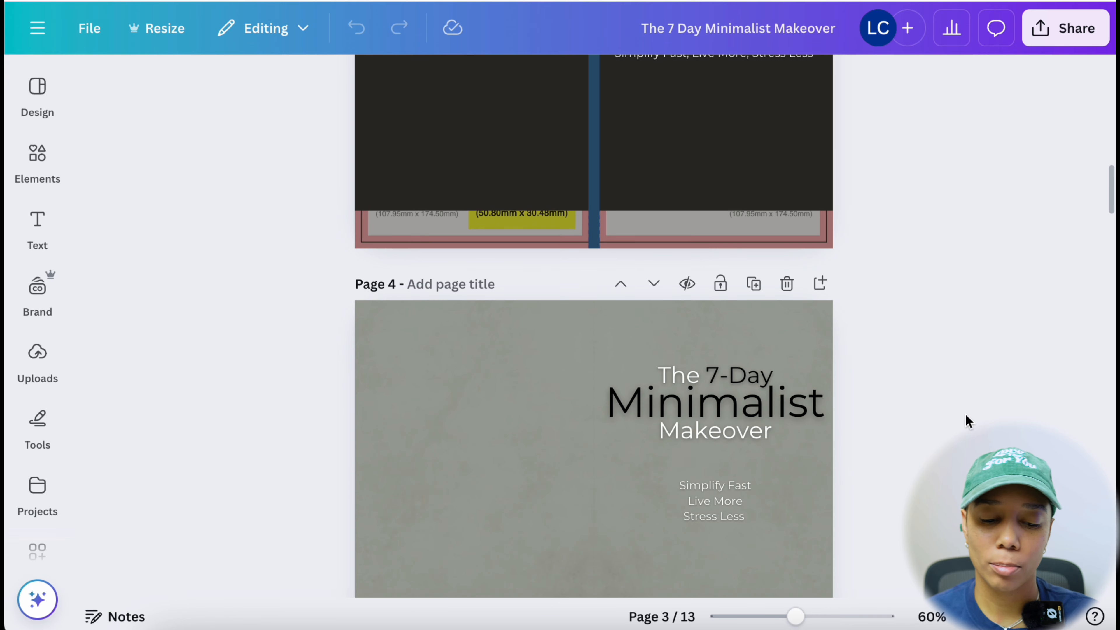
scroll(965, 421, "down", 10)
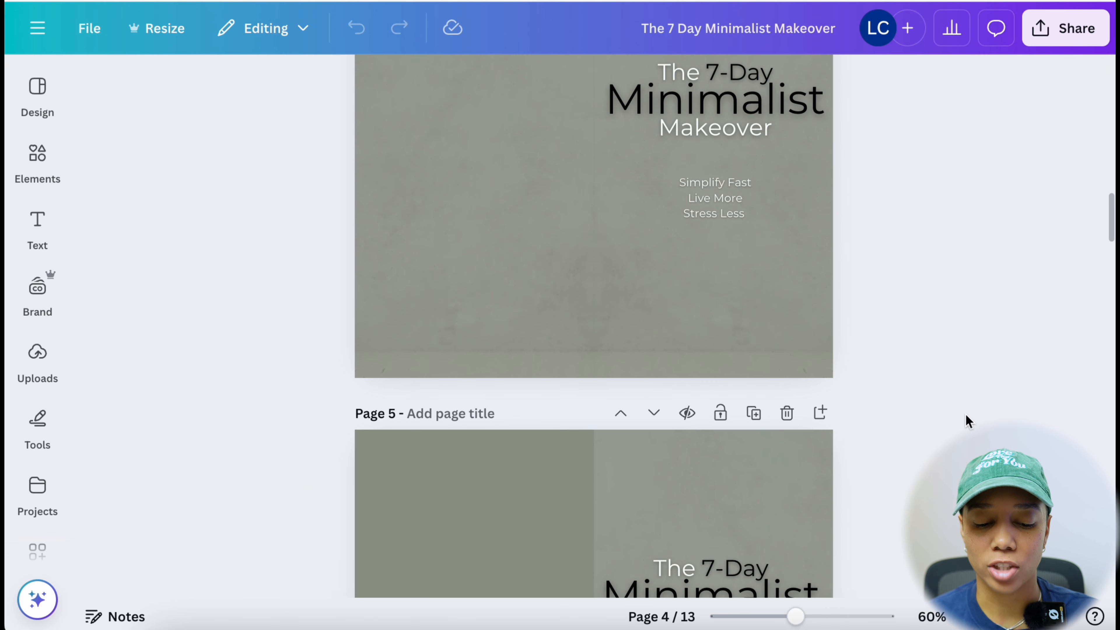
scroll(966, 421, "down", 7)
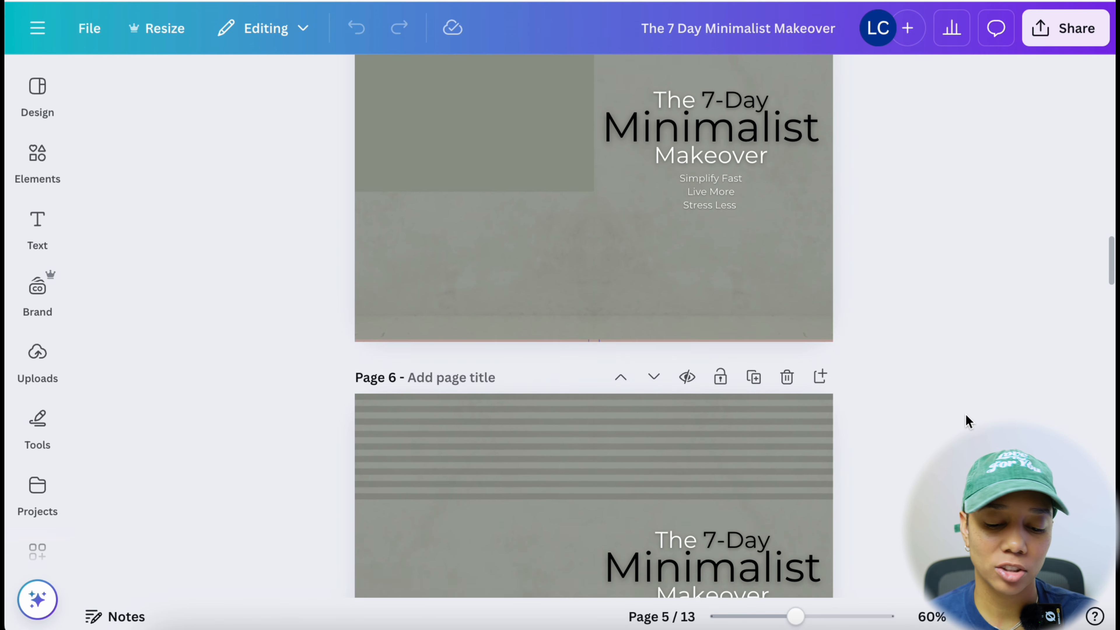
scroll(966, 421, "down", 5)
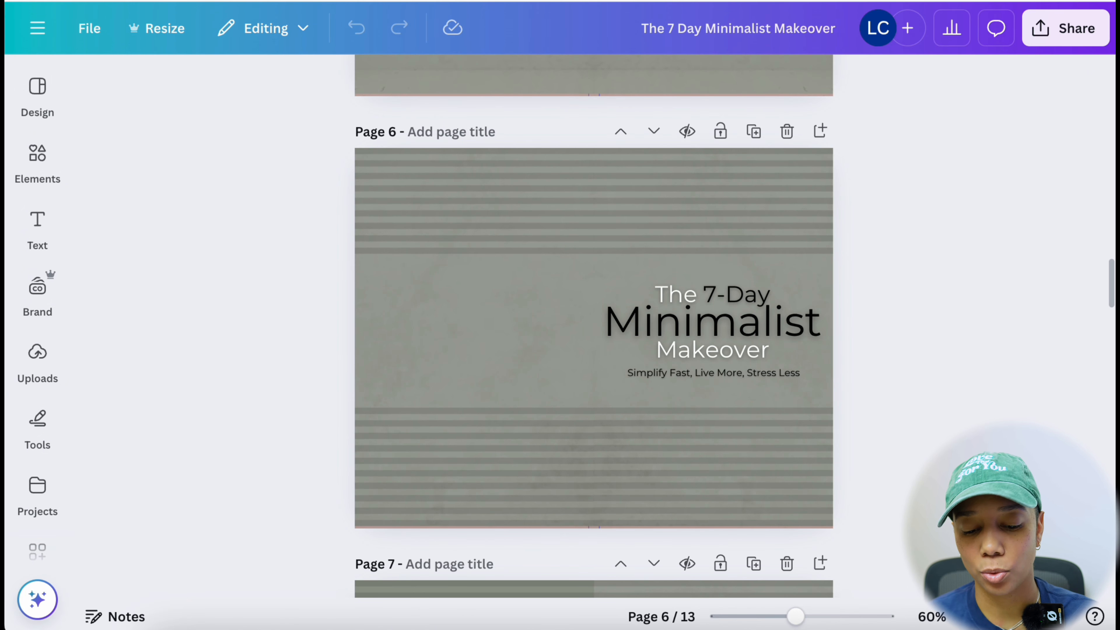
scroll(966, 421, "down", 8)
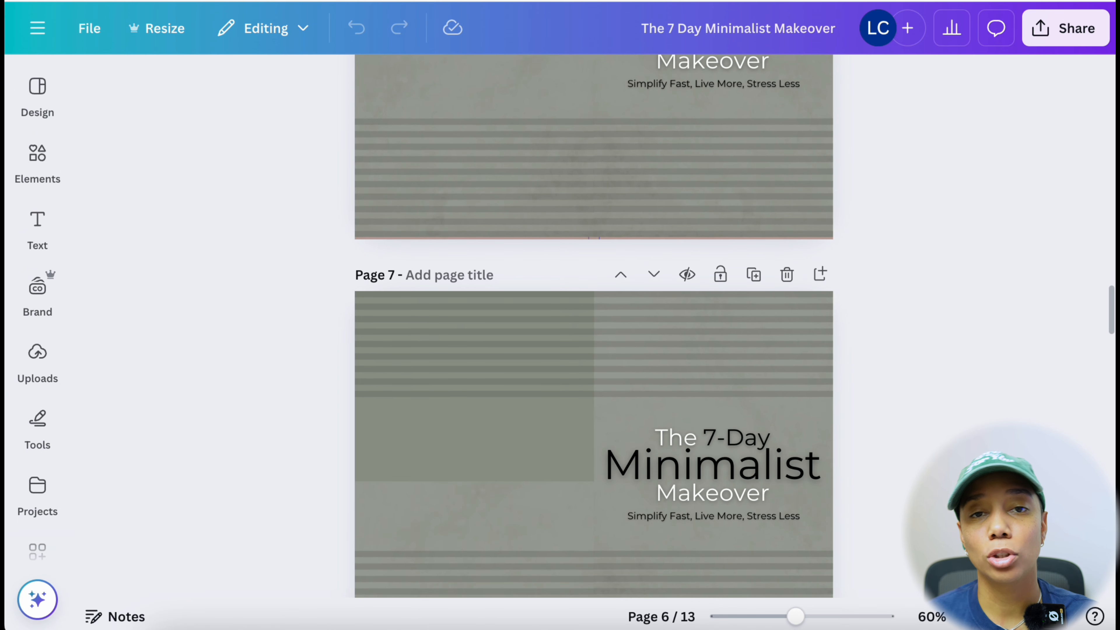
scroll(966, 421, "down", 8)
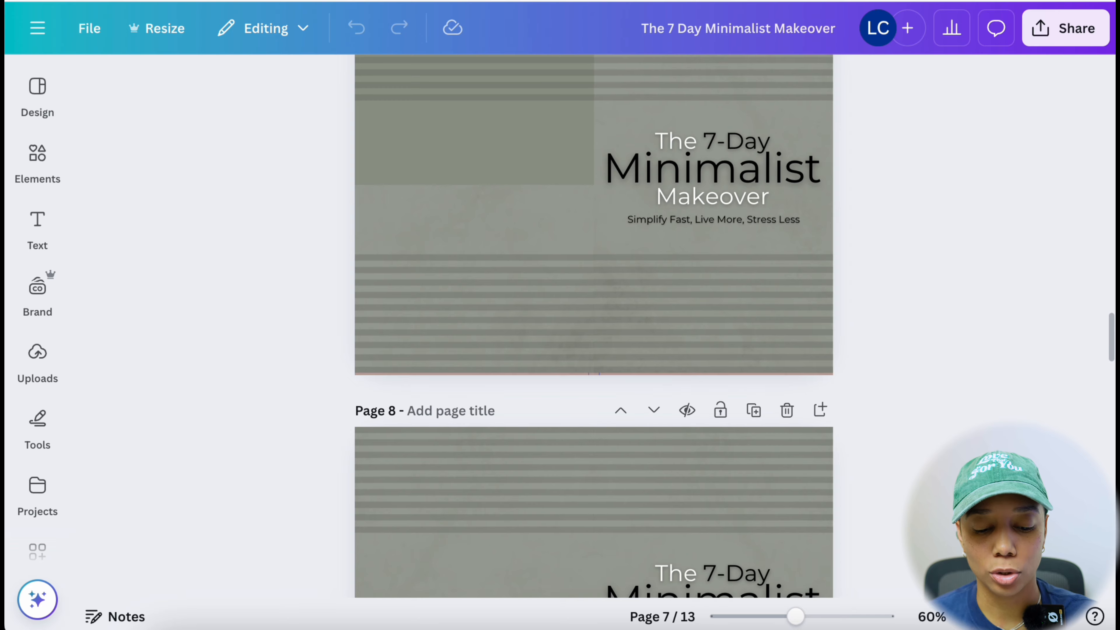
scroll(594, 326, "down", 5)
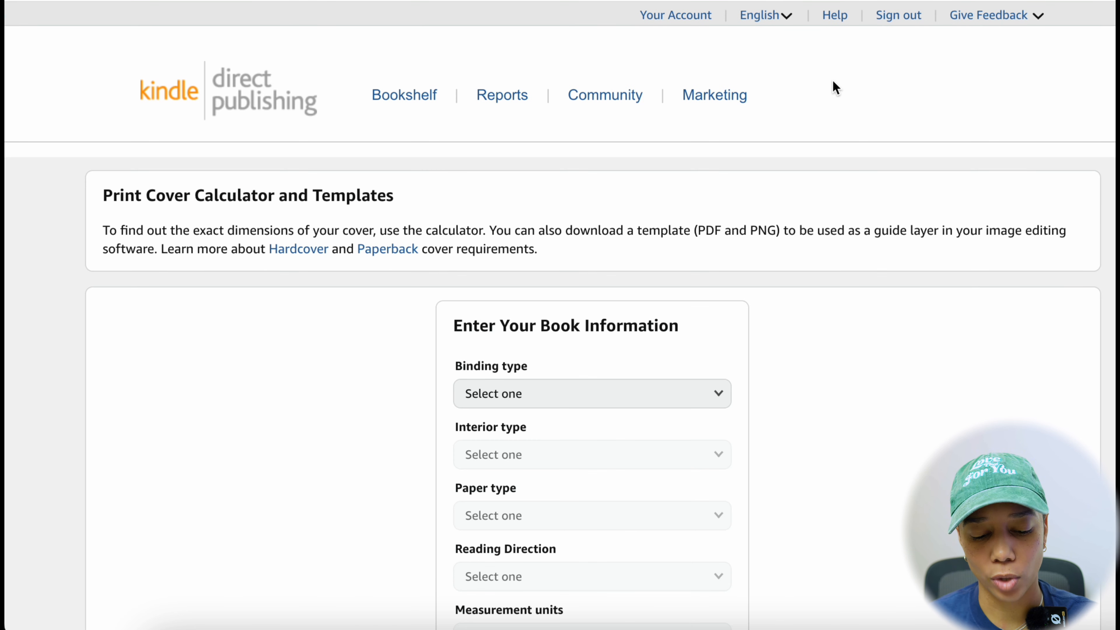
Switch to the KDP Print Cover Calculator and look over its book information fields.
scroll(849, 265, "down", 3)
scroll(849, 268, "down", 5)
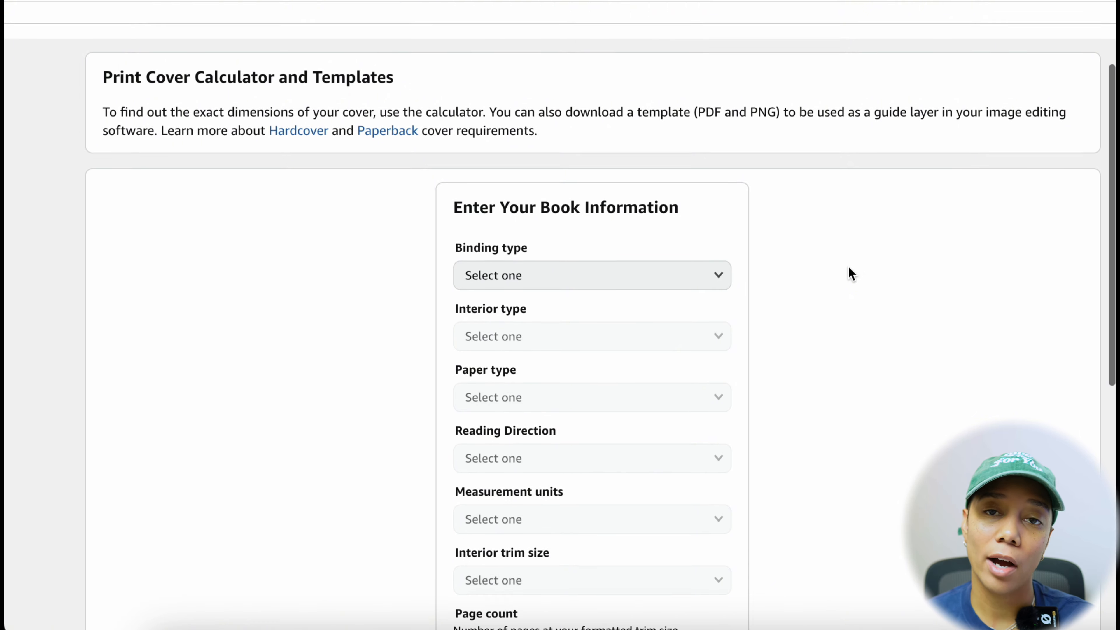
scroll(849, 267, "down", 2)
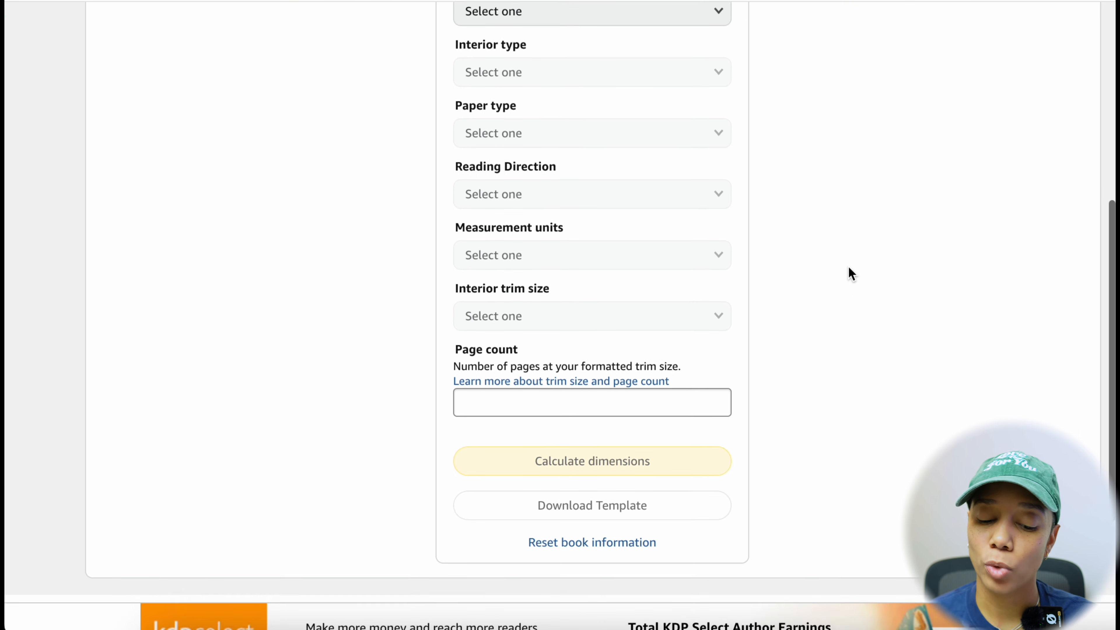
scroll(848, 267, "up", 6)
scroll(848, 268, "up", 3)
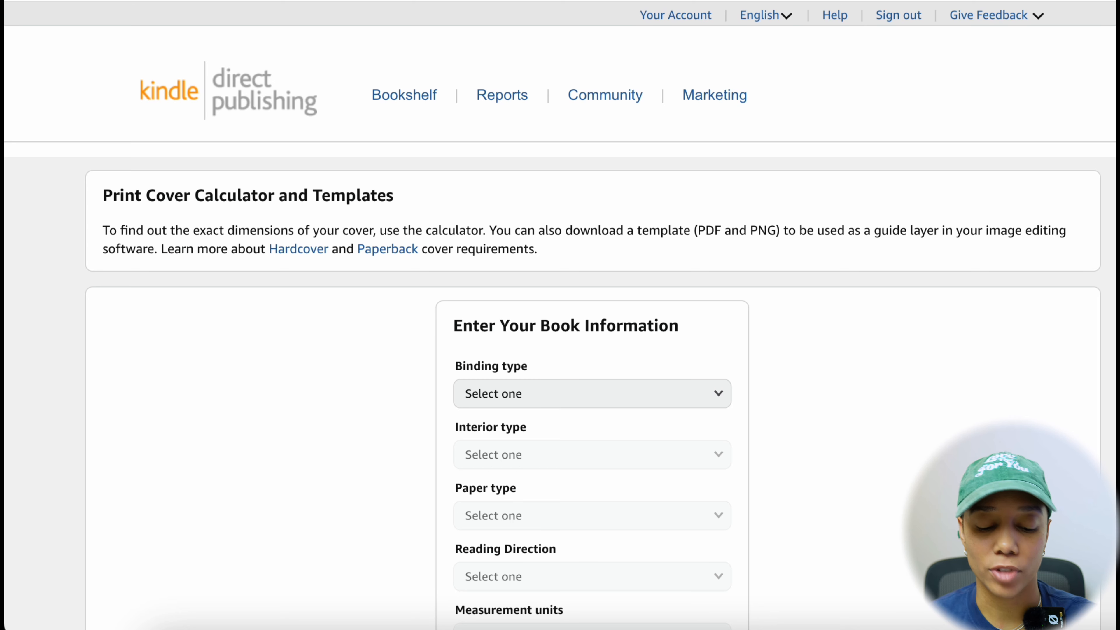
scroll(759, 298, "down", 4)
scroll(759, 305, "down", 2)
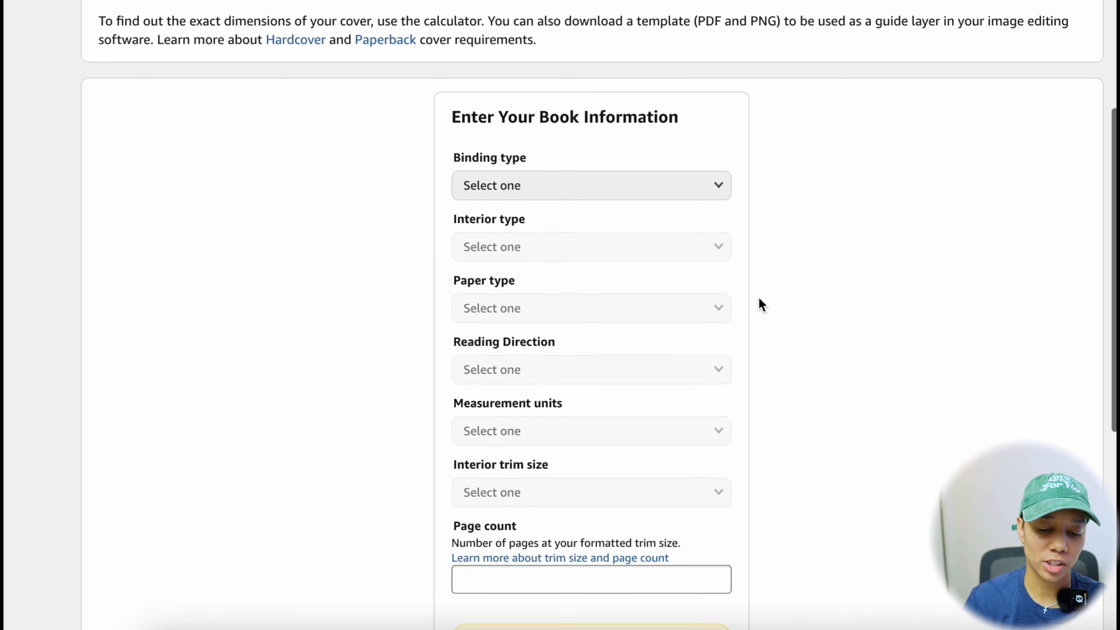
Set the book's binding type to Paperback, interior type to Black & white and paper type to White paper.
left_click(700, 128)
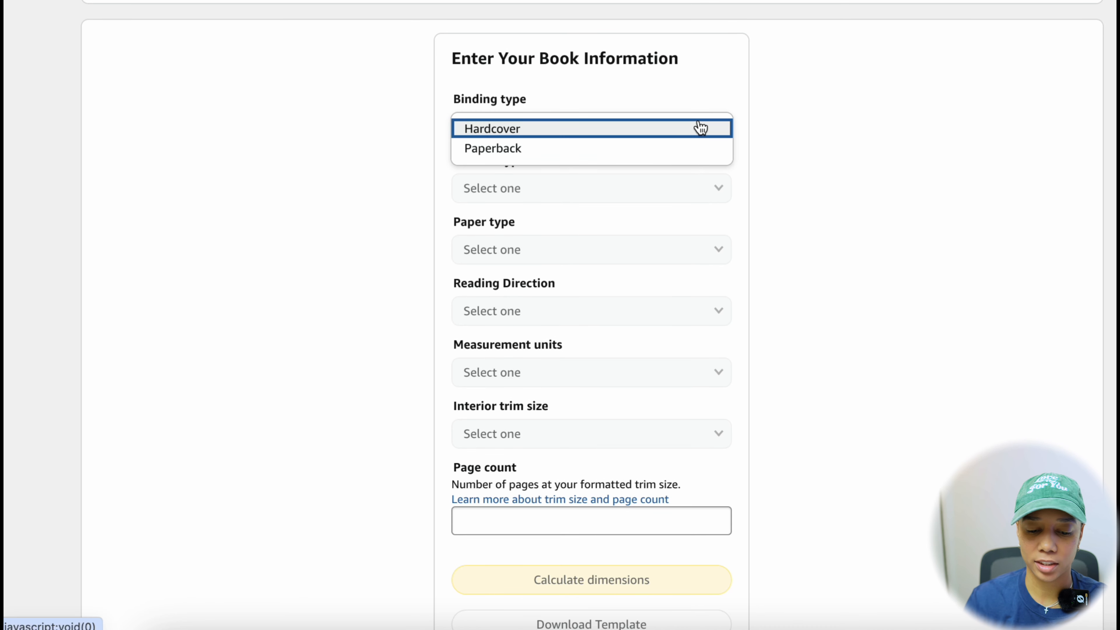
left_click(690, 150)
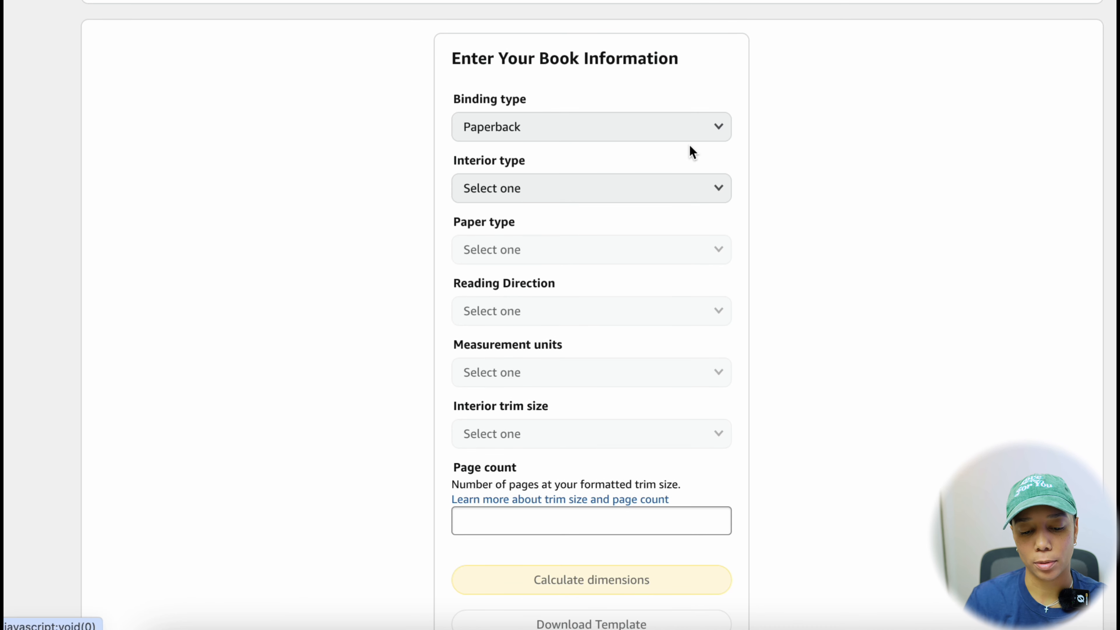
left_click(676, 189)
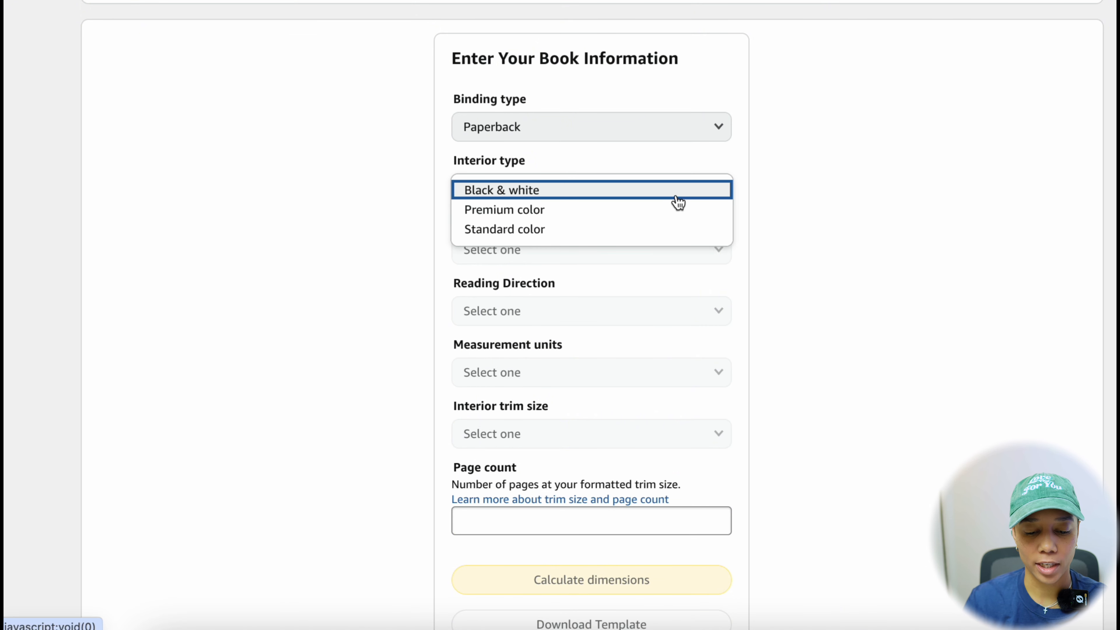
left_click(679, 202)
left_click(657, 256)
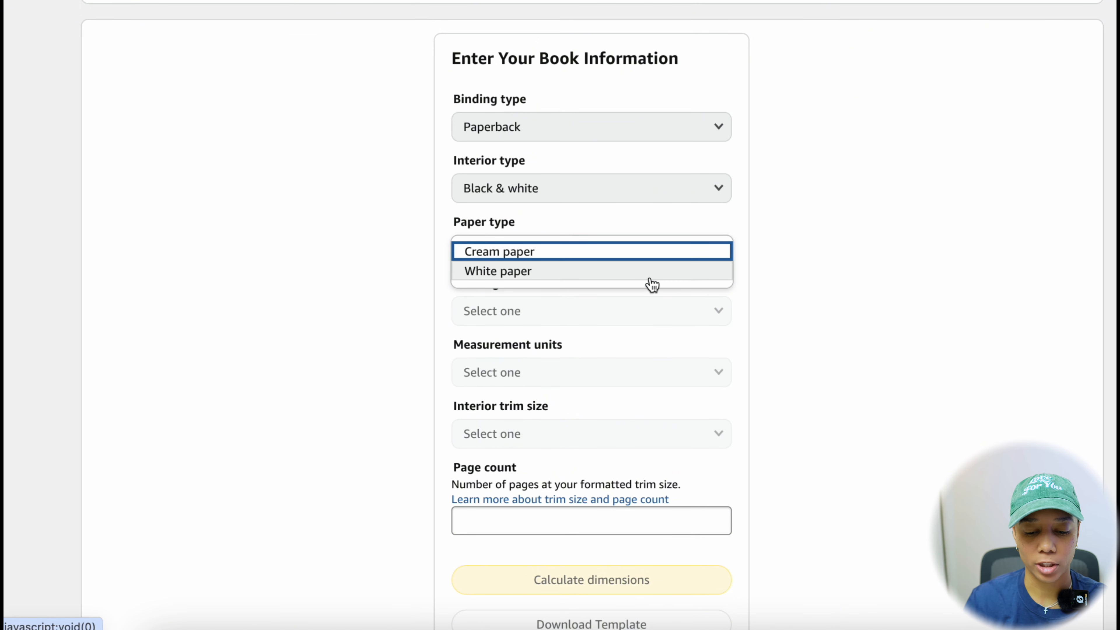
left_click(651, 279)
Set the reading direction to Left to Right, measurement units to Inches and interior trim size to 6 x 9 in.
left_click(626, 320)
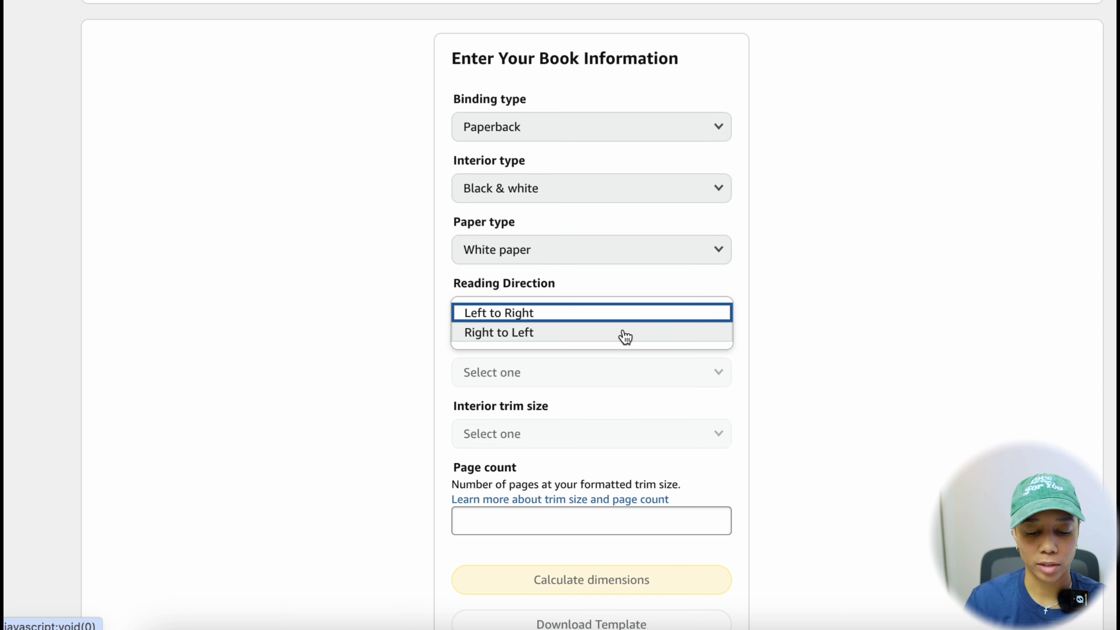
left_click(629, 321)
left_click(626, 371)
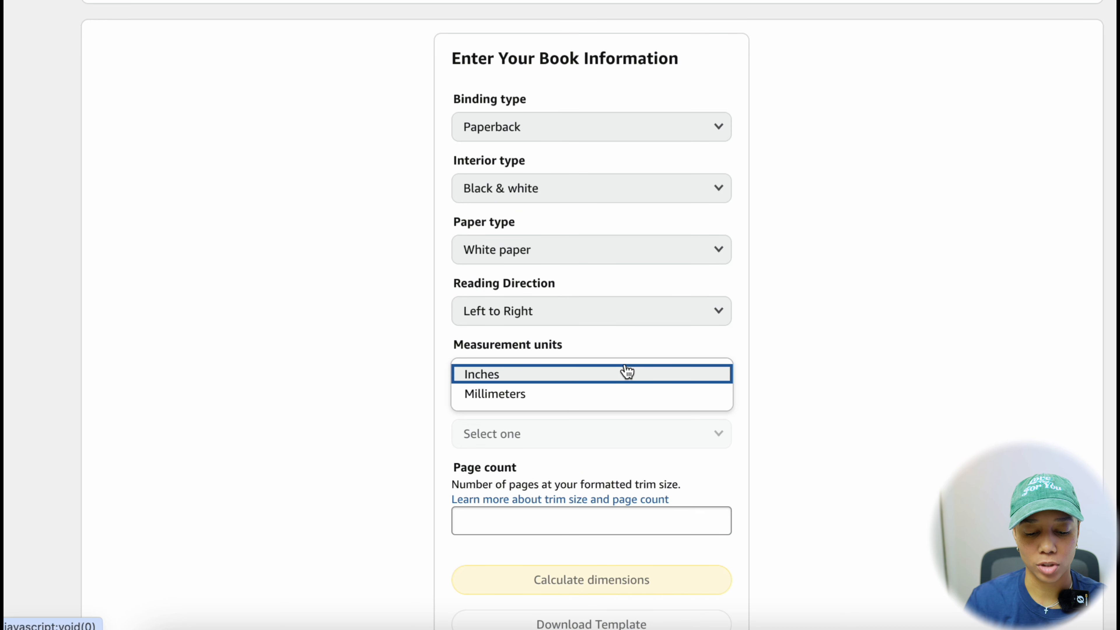
left_click(627, 374)
left_click(610, 435)
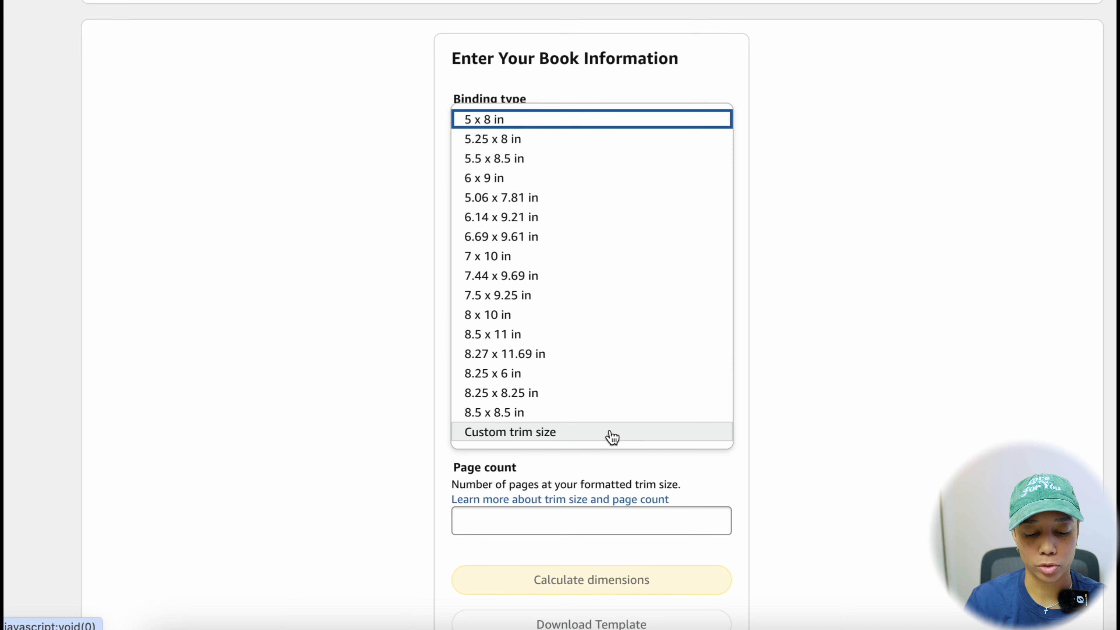
left_click(614, 181)
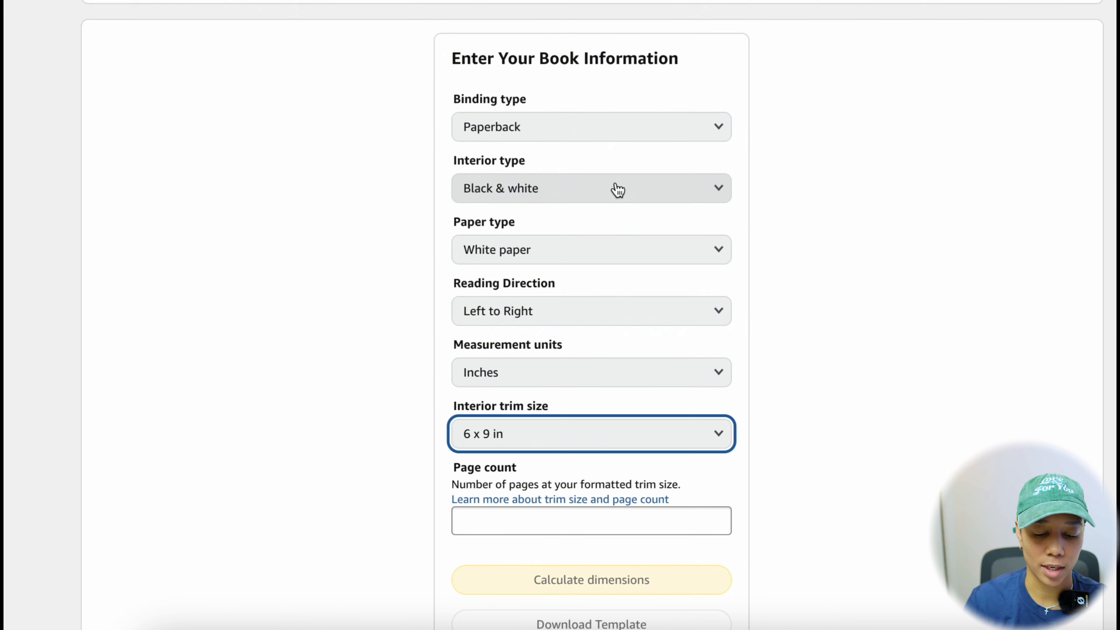
Enter a page count of 120 and calculate the cover dimensions.
scroll(604, 346, "down", 1)
scroll(605, 346, "down", 1)
left_click(578, 439)
type("120")
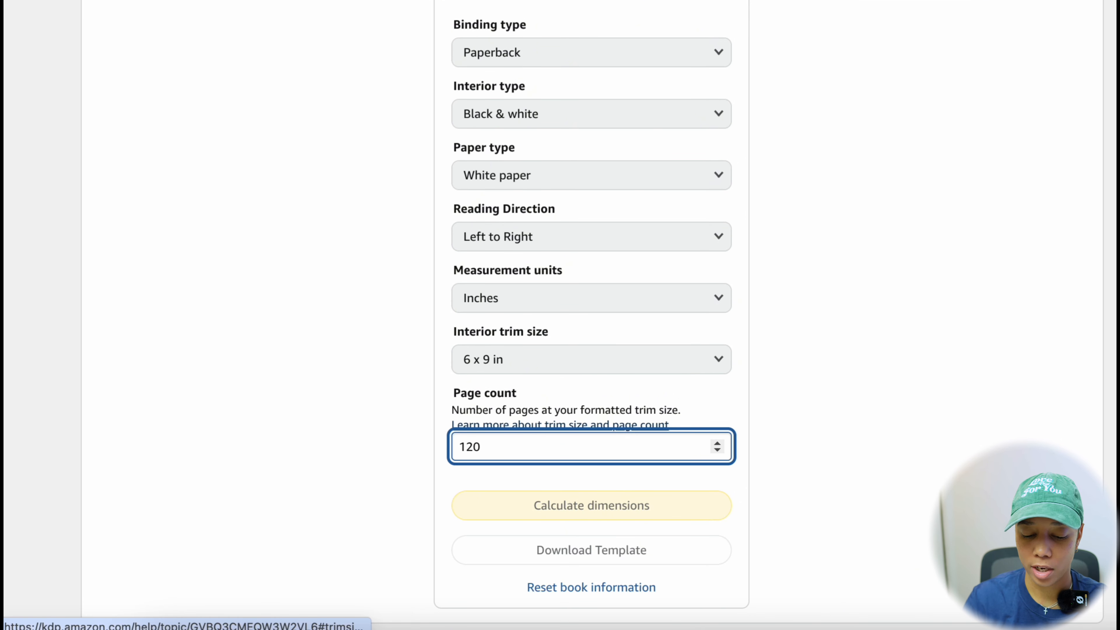
left_click(672, 515)
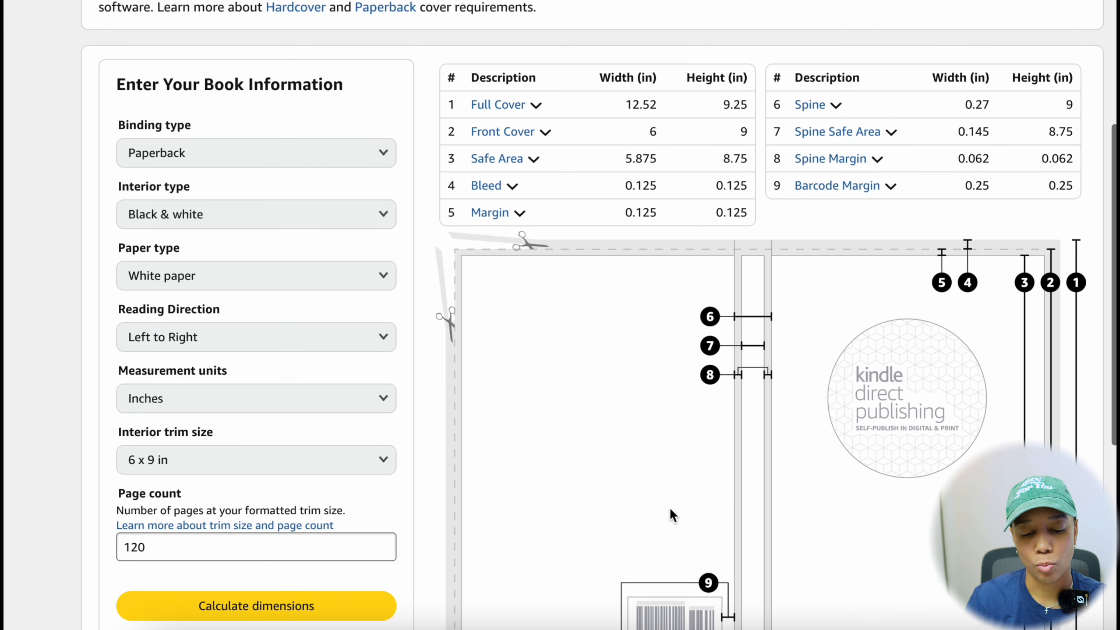
Examine the calculated cover dimensions table and the numbered cover layout diagram.
scroll(669, 509, "down", 2)
scroll(670, 509, "up", 3)
scroll(767, 287, "down", 1)
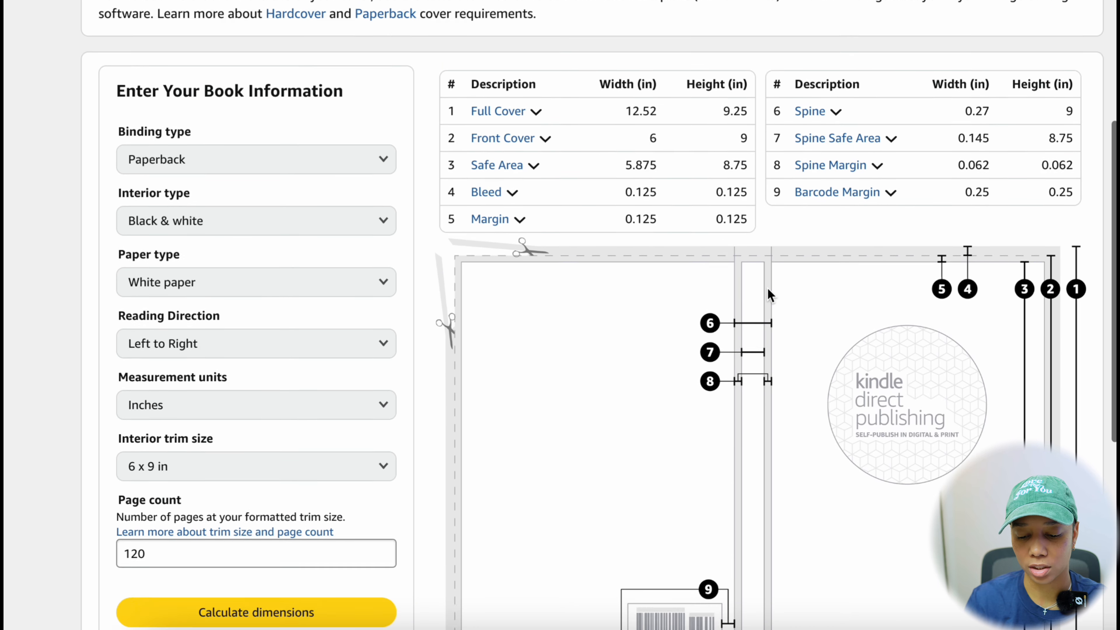
scroll(768, 287, "down", 2)
scroll(829, 326, "up", 1)
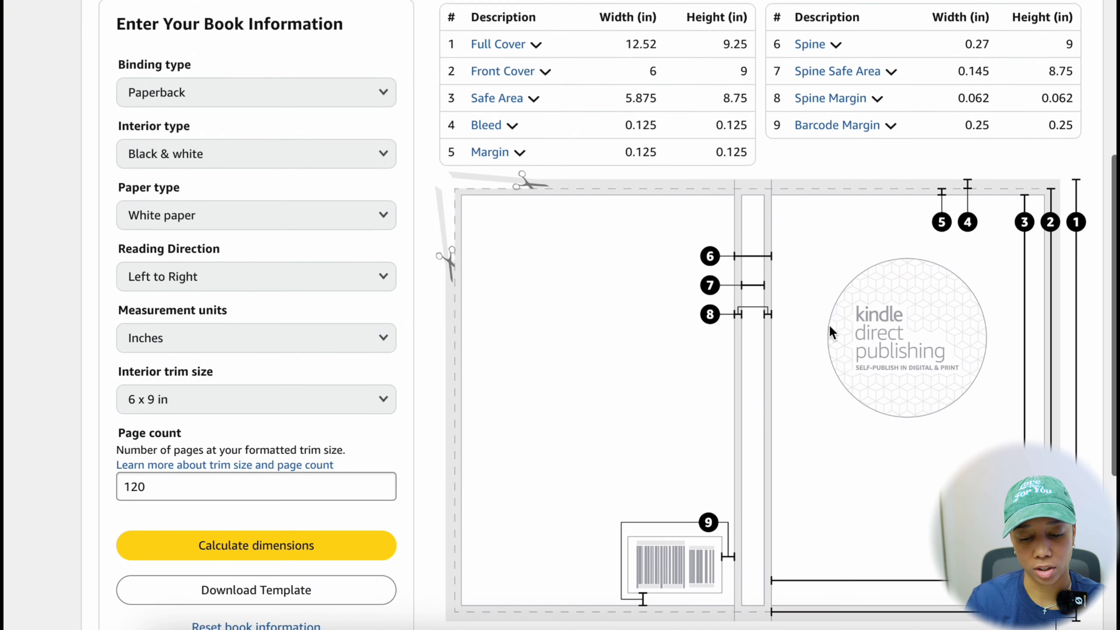
scroll(829, 332, "up", 2)
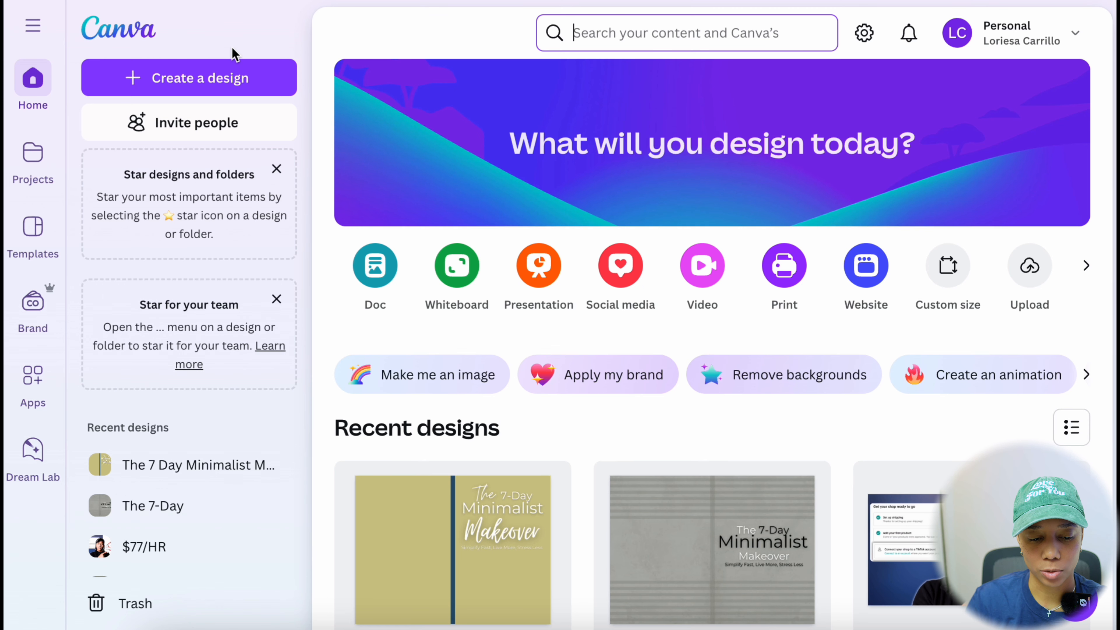
Switch to the Canva home page and start a custom-size design measured in inches.
left_click(217, 81)
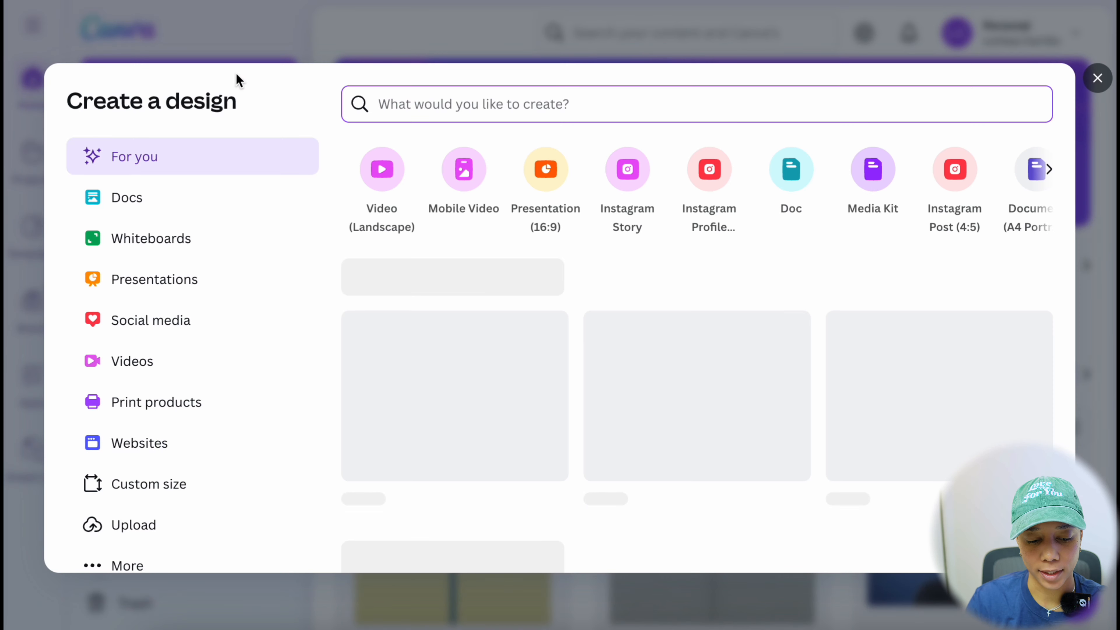
left_click(145, 483)
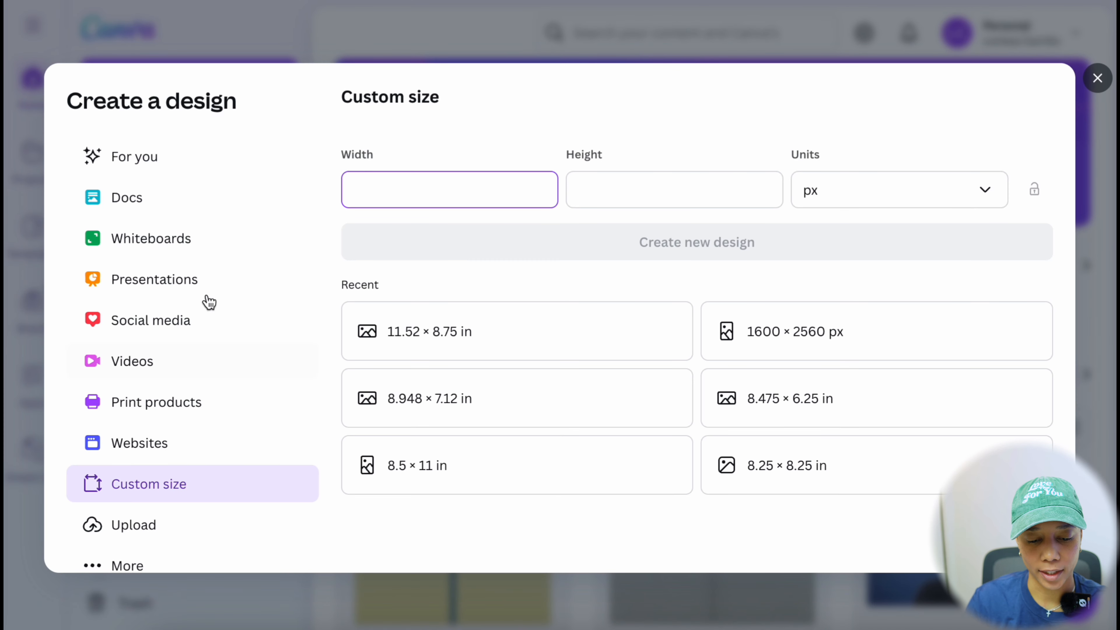
left_click(397, 158)
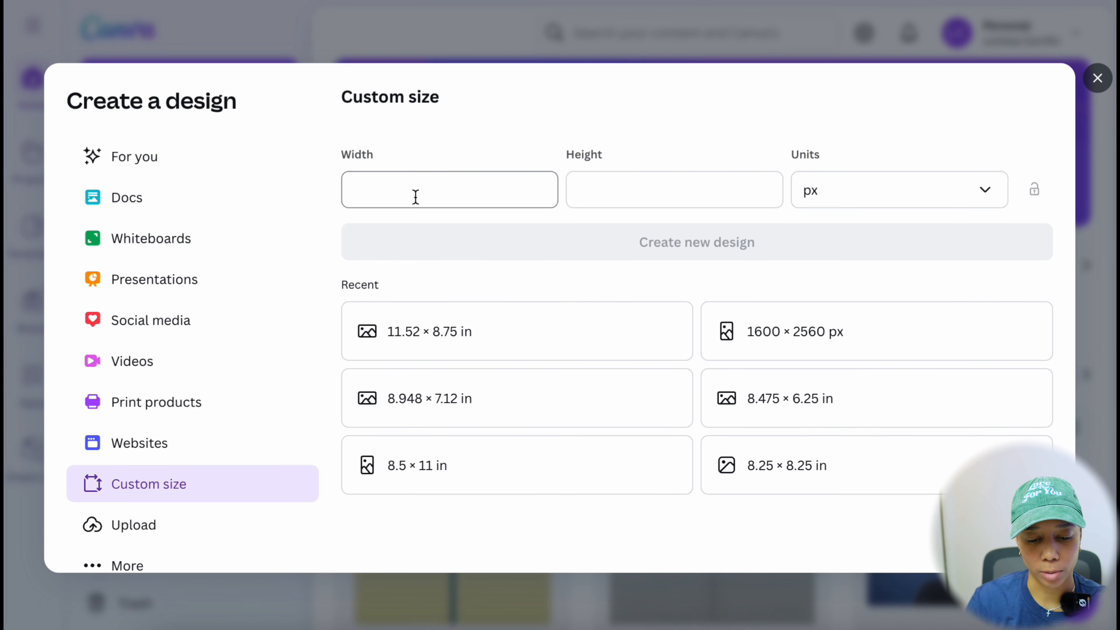
left_click(839, 189)
left_click(820, 279)
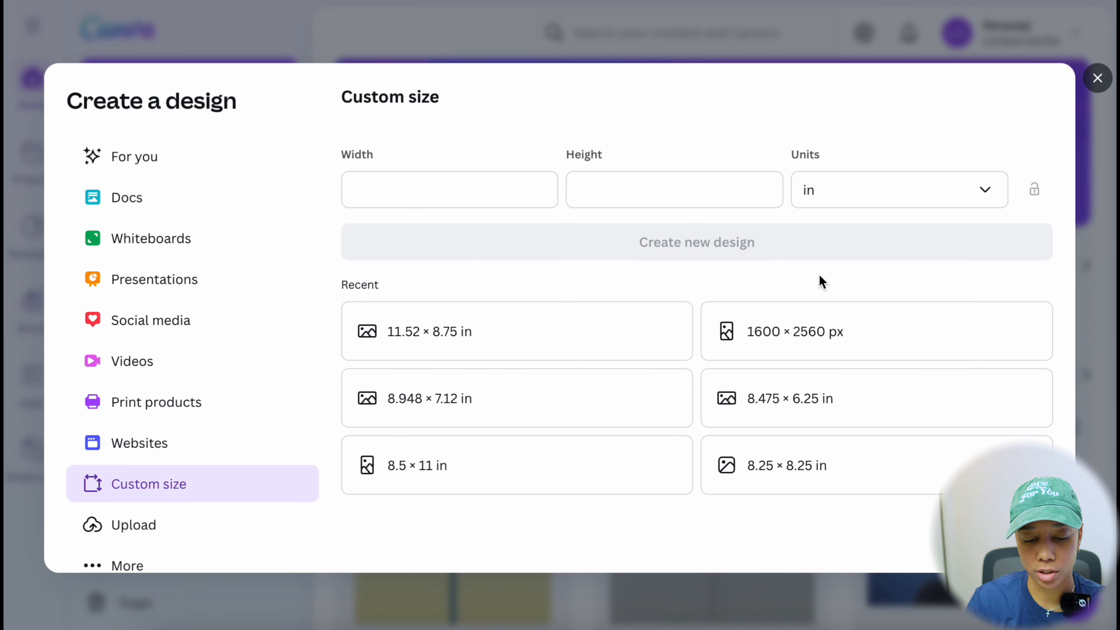
Set the width to 12.52 in and the height to 9.25 in, checking the KDP full cover size, and create the design.
left_click(469, 179)
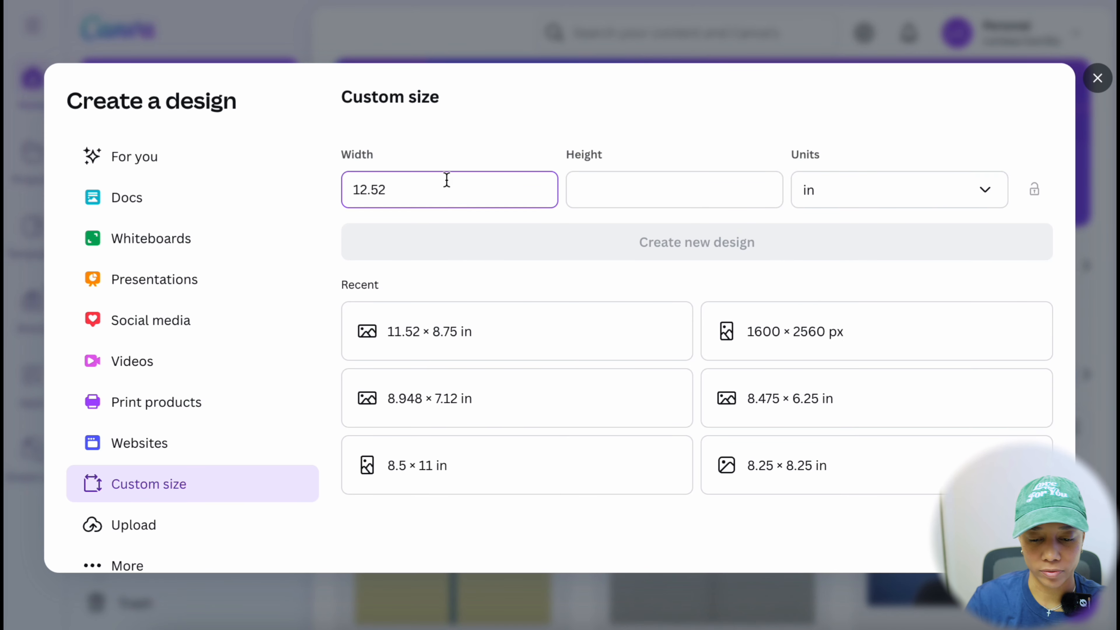
key("ctrl+Tab")
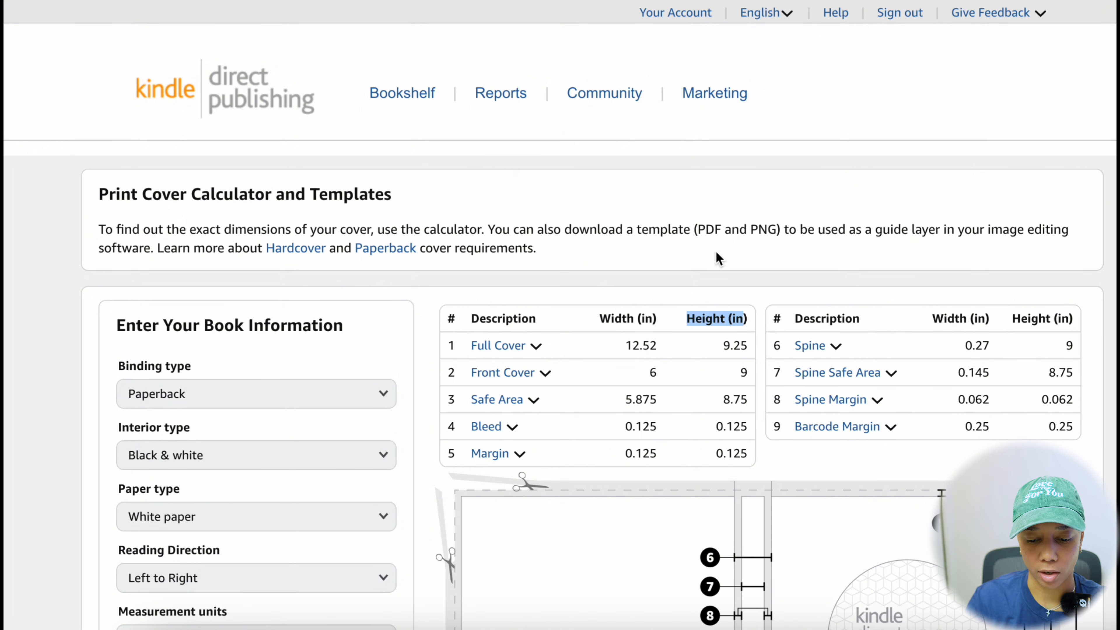
left_click(740, 342)
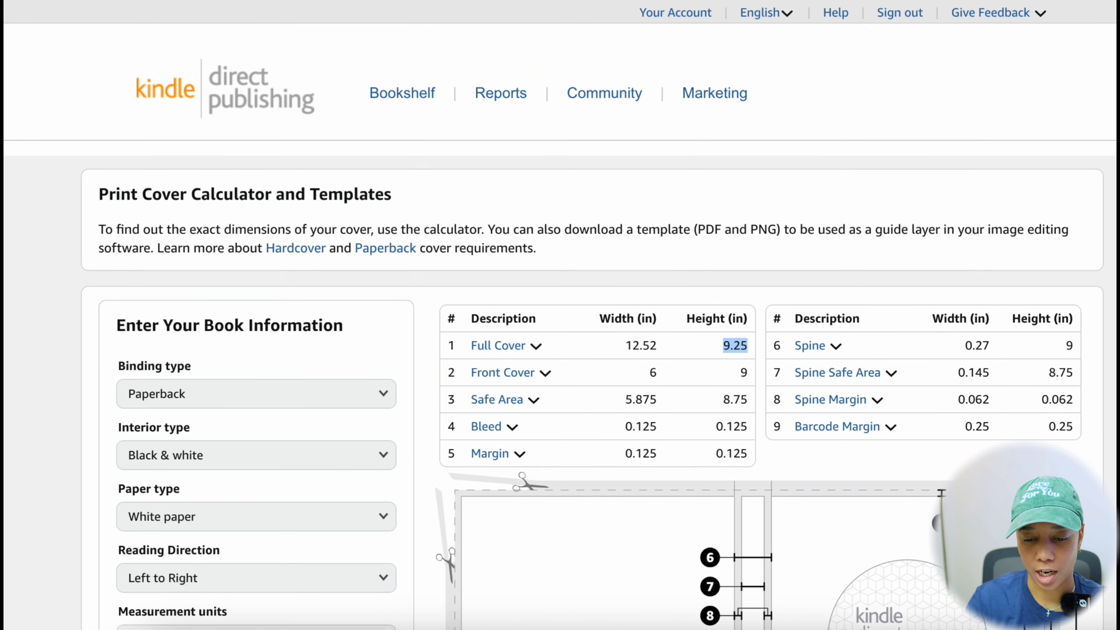
key("ctrl+Tab")
left_click(630, 180)
type("9.25")
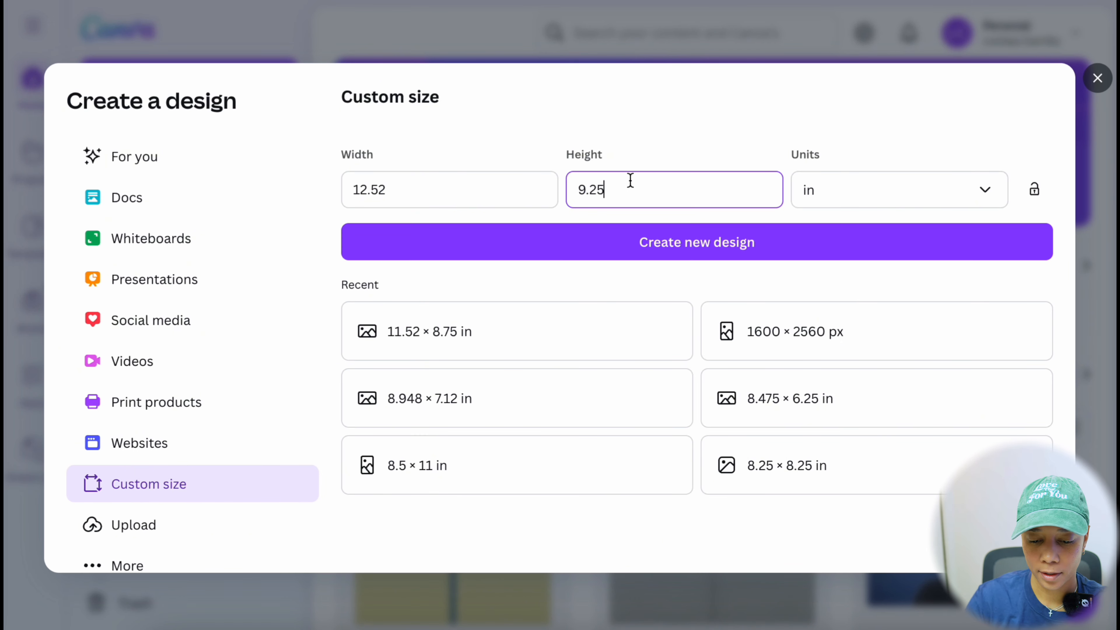
left_click(712, 258)
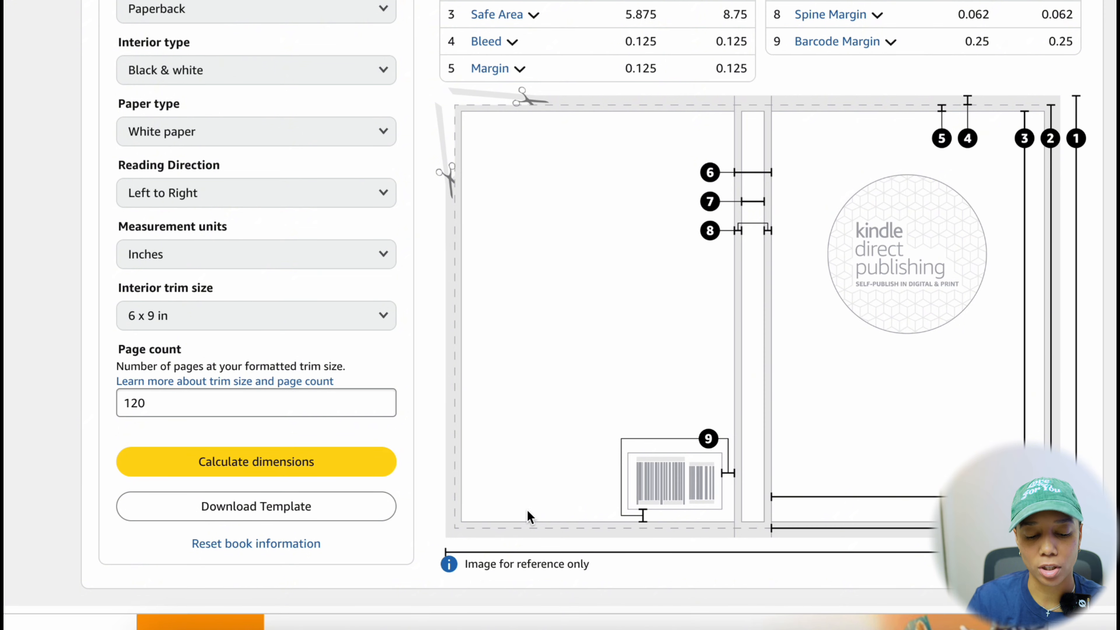
Download the KDP cover template and place its PNG image onto the blank 12.52 × 9.25 in Canva design.
left_click(317, 508)
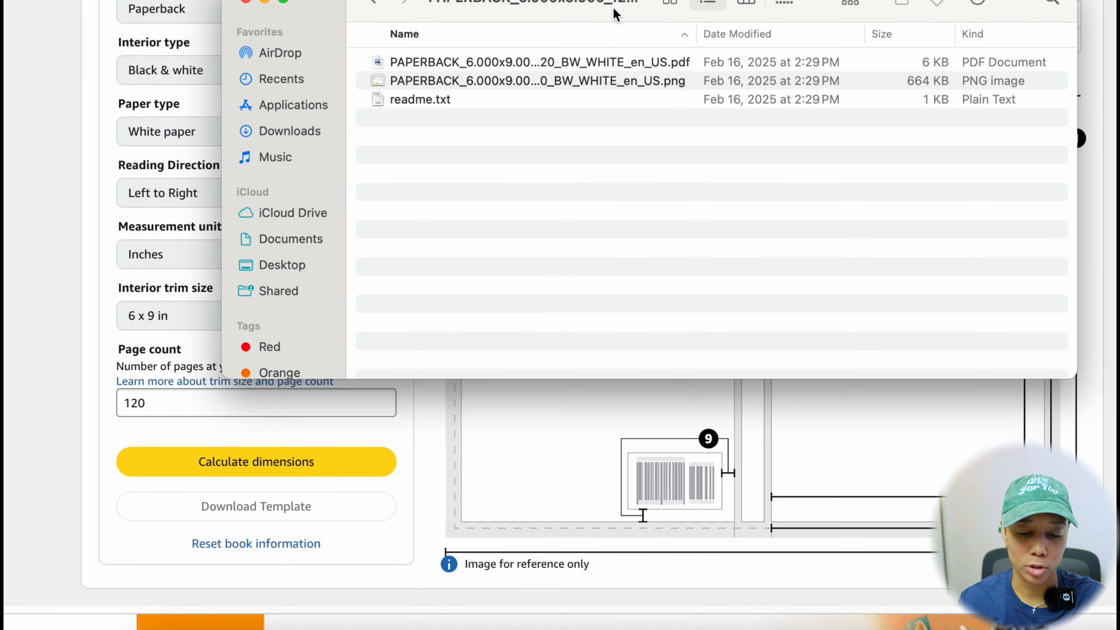
left_click_drag(616, 14, 1045, 0)
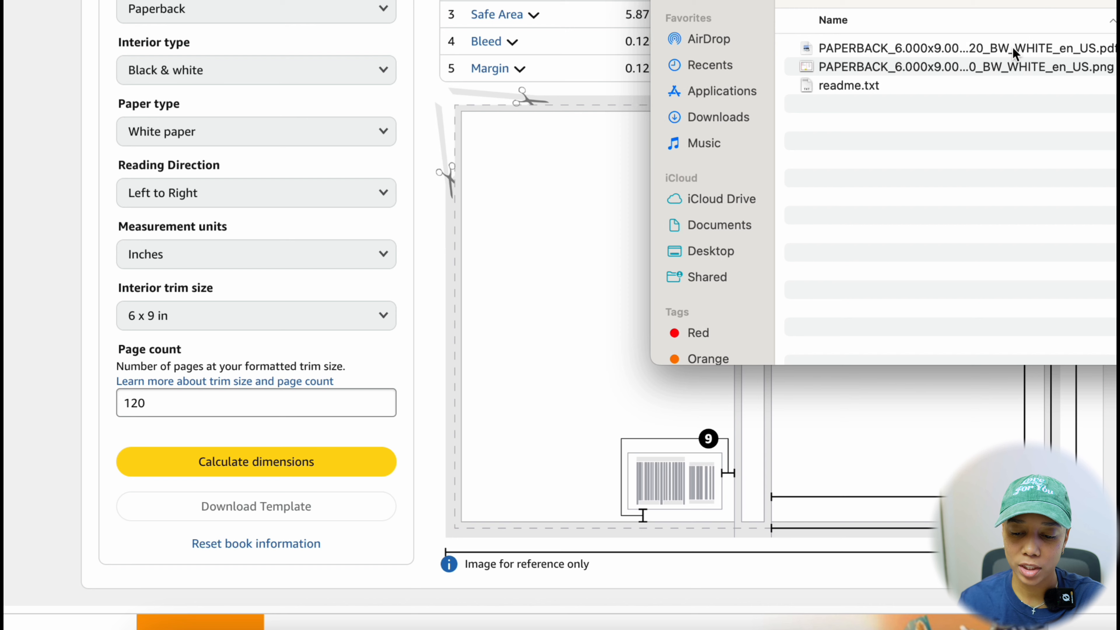
left_click(1013, 48)
left_click(1005, 67)
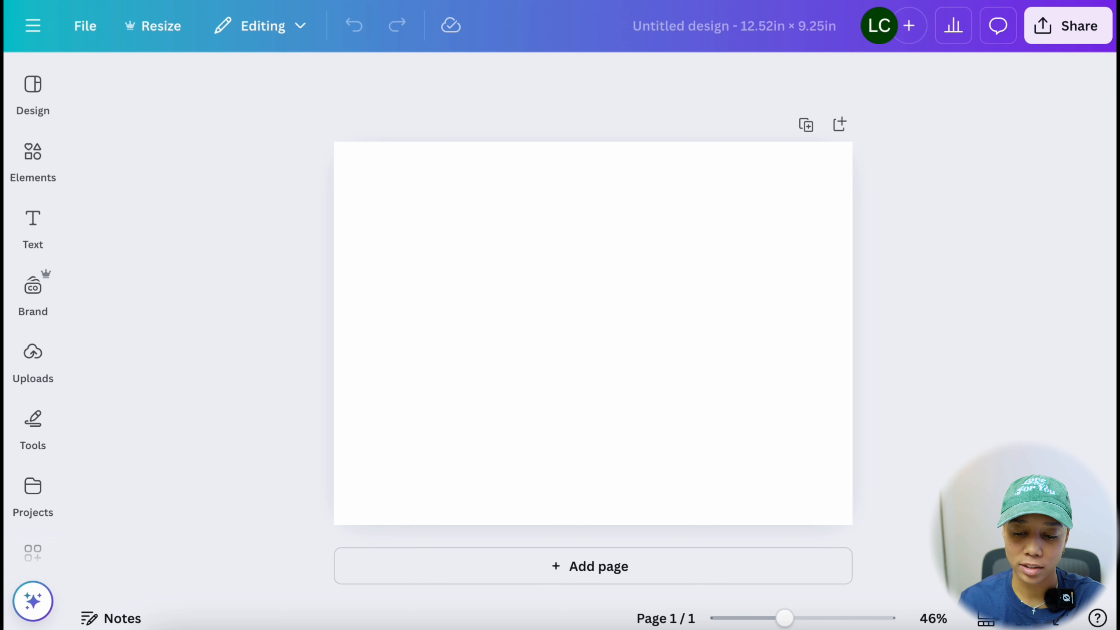
key("super+Tab")
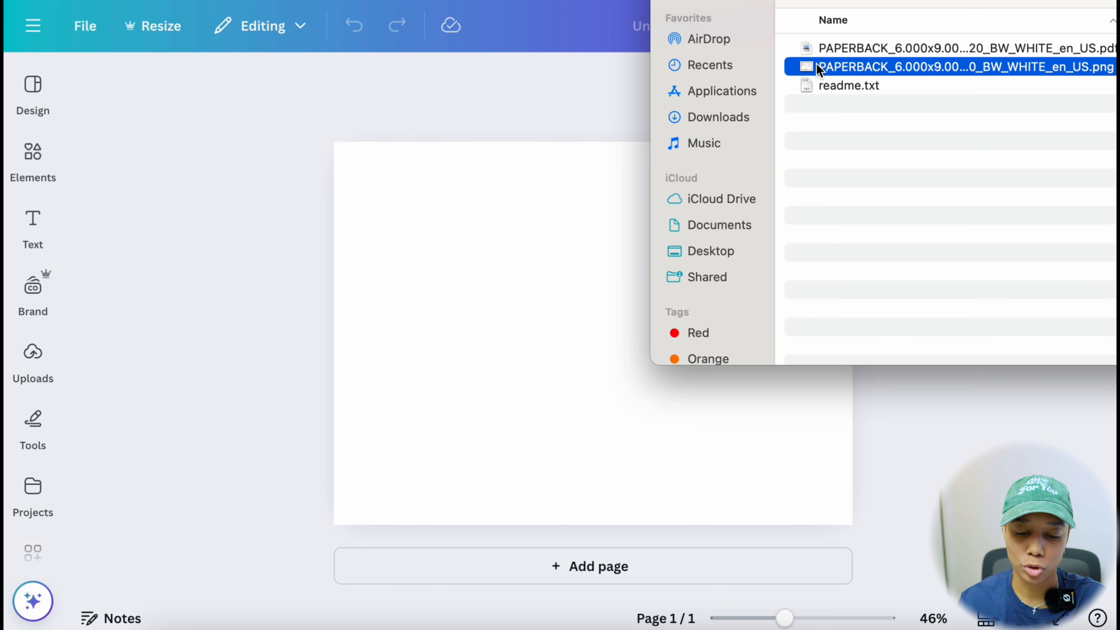
left_click_drag(817, 70, 463, 399)
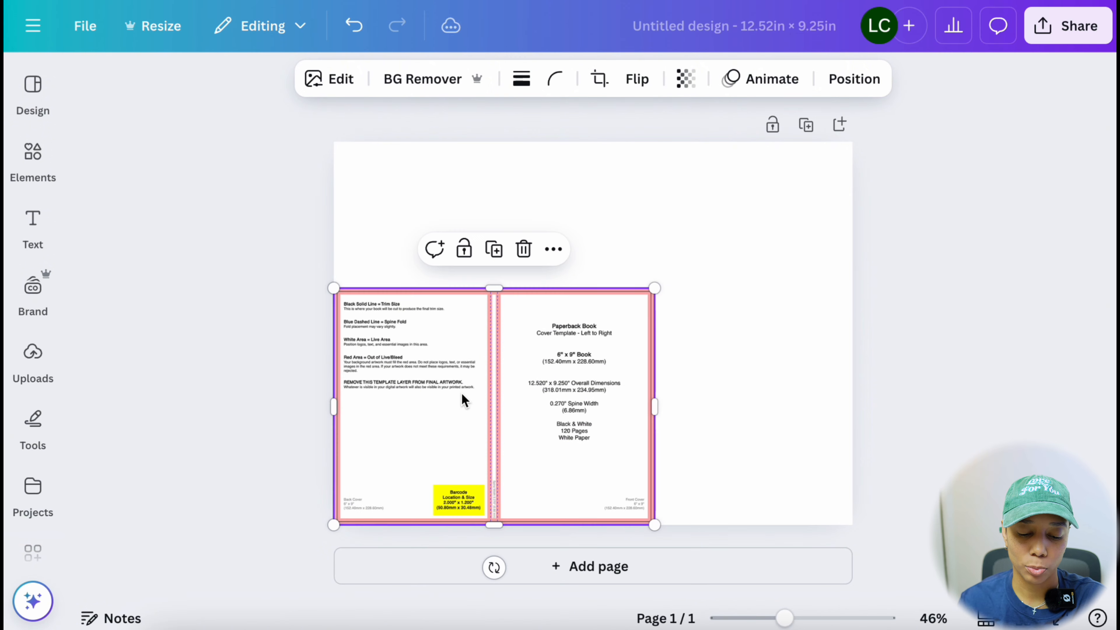
Enlarge the template image to fill the whole page, and crop away its upper part down to the lower section.
left_click_drag(655, 285, 851, 139)
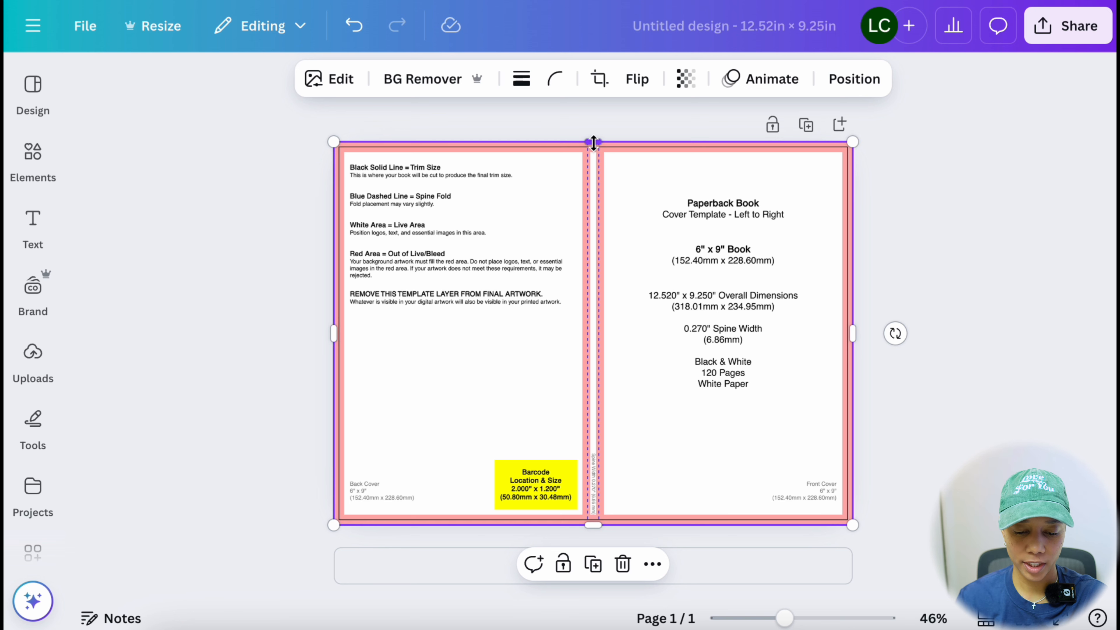
mouse_move(593, 144)
left_mouse_down()
mouse_move(607, 290)
mouse_move(609, 146)
left_mouse_up()
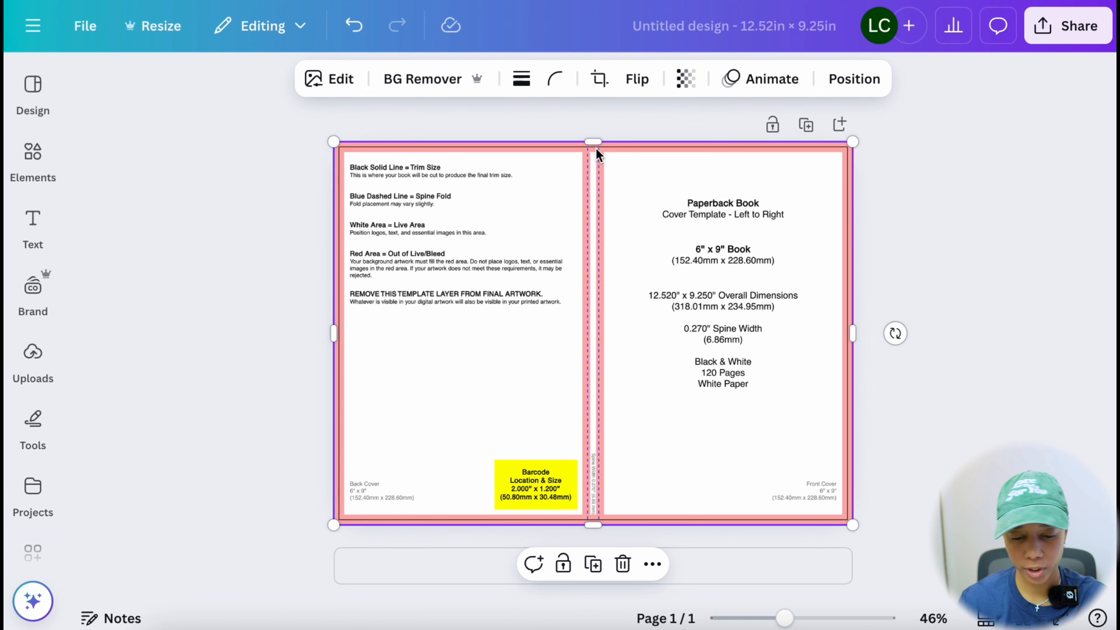
left_click_drag(596, 145, 596, 416)
Add a square shape, narrow it to a bar over the template's spine, and stretch it over the full page height.
left_click(32, 170)
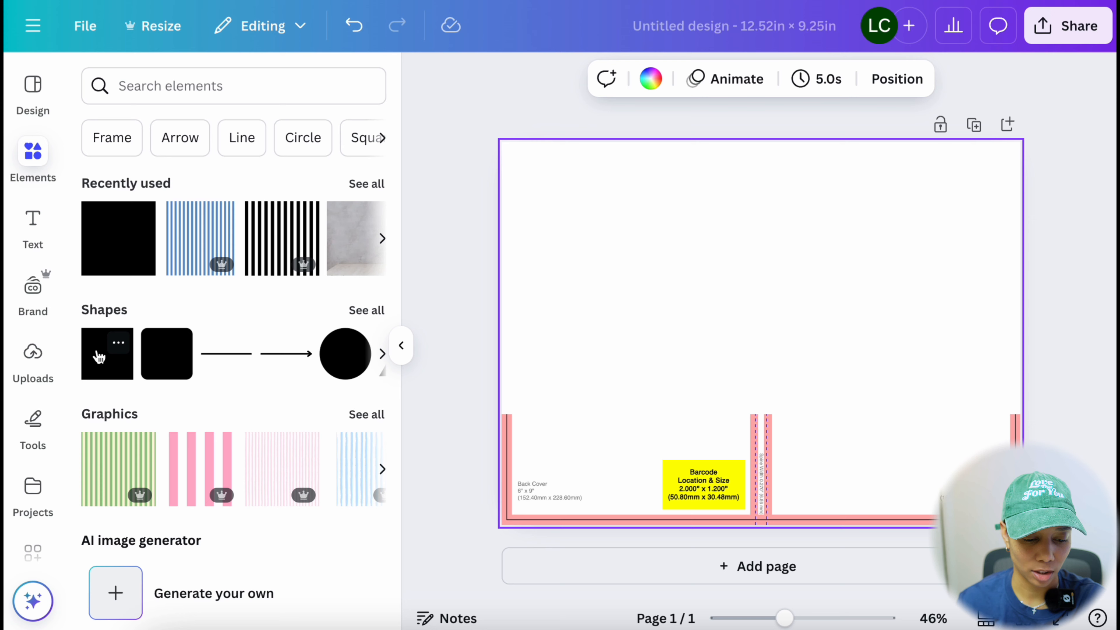
left_click(99, 357)
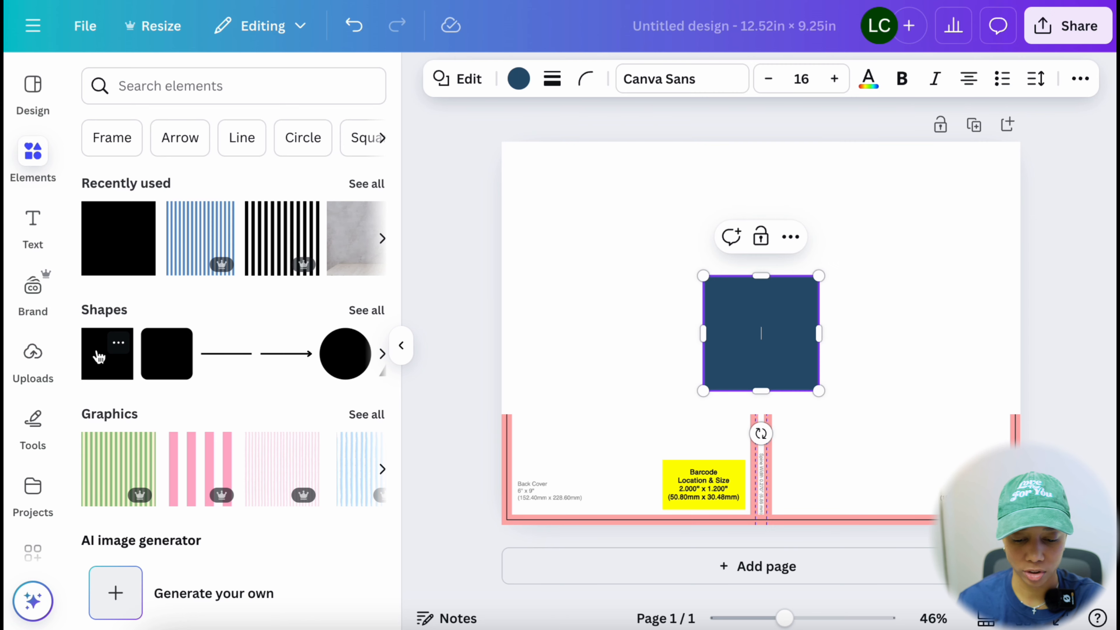
left_click_drag(707, 333, 804, 331)
left_click_drag(826, 432, 778, 287)
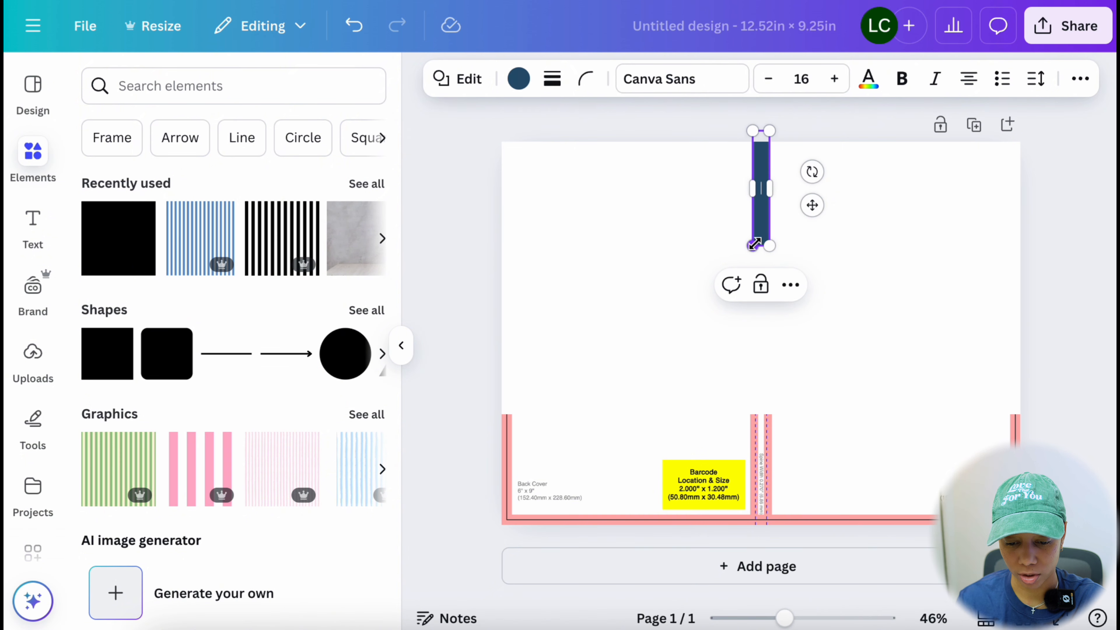
left_click_drag(760, 245, 761, 562)
Adjust both long sides of the blue bar to match the template's dashed spine fold lines.
scroll(710, 352, "up", 10)
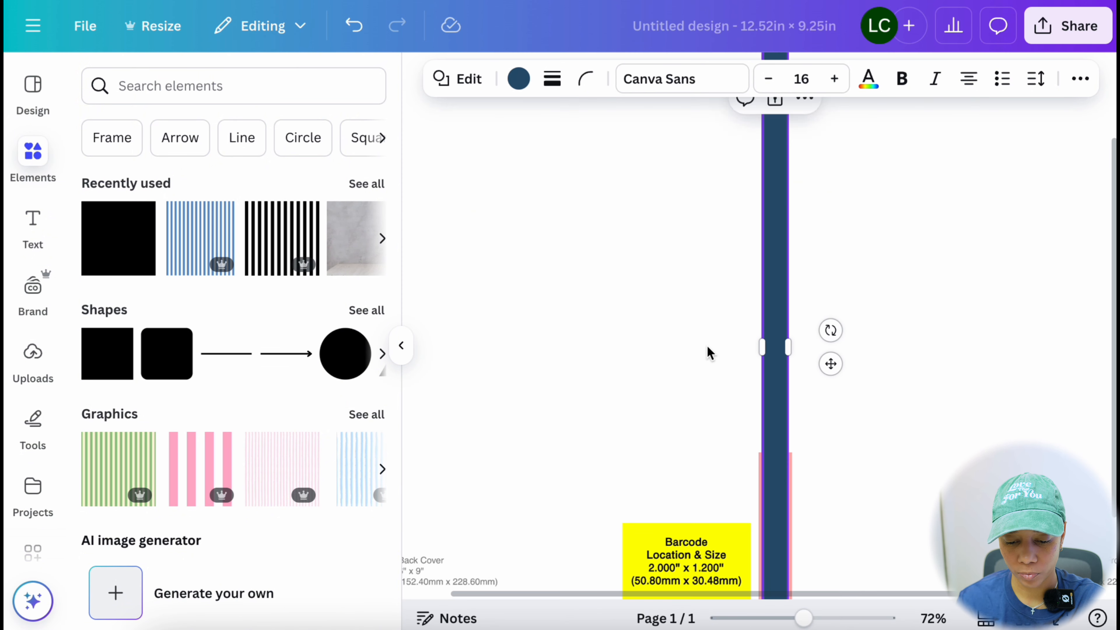
scroll(708, 348, "right", 5)
scroll(705, 344, "down", 4)
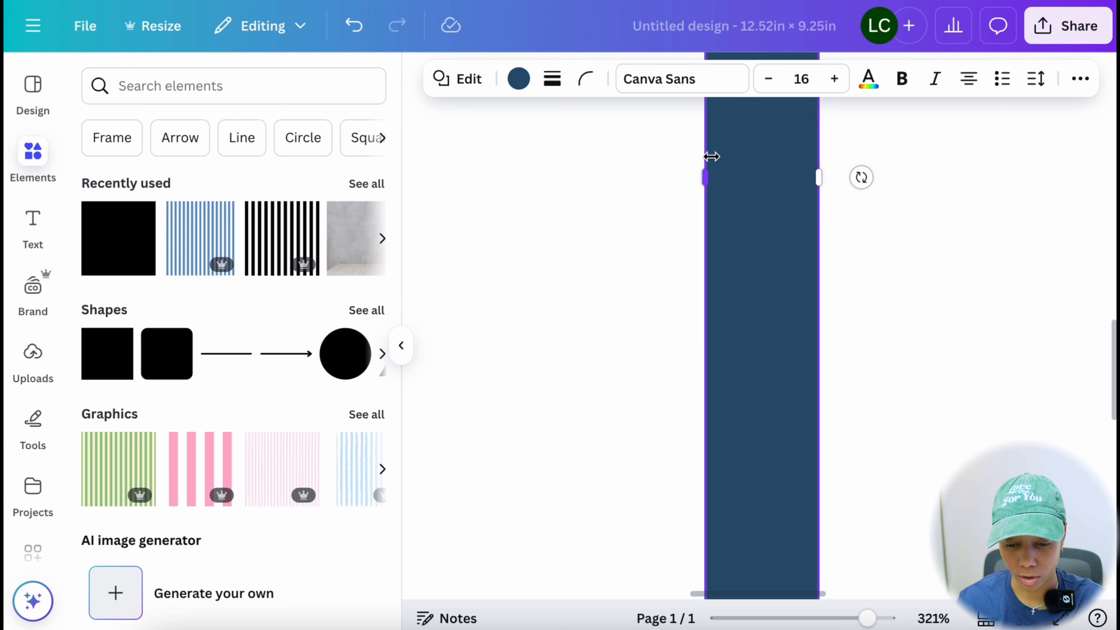
left_click_drag(703, 177, 732, 175)
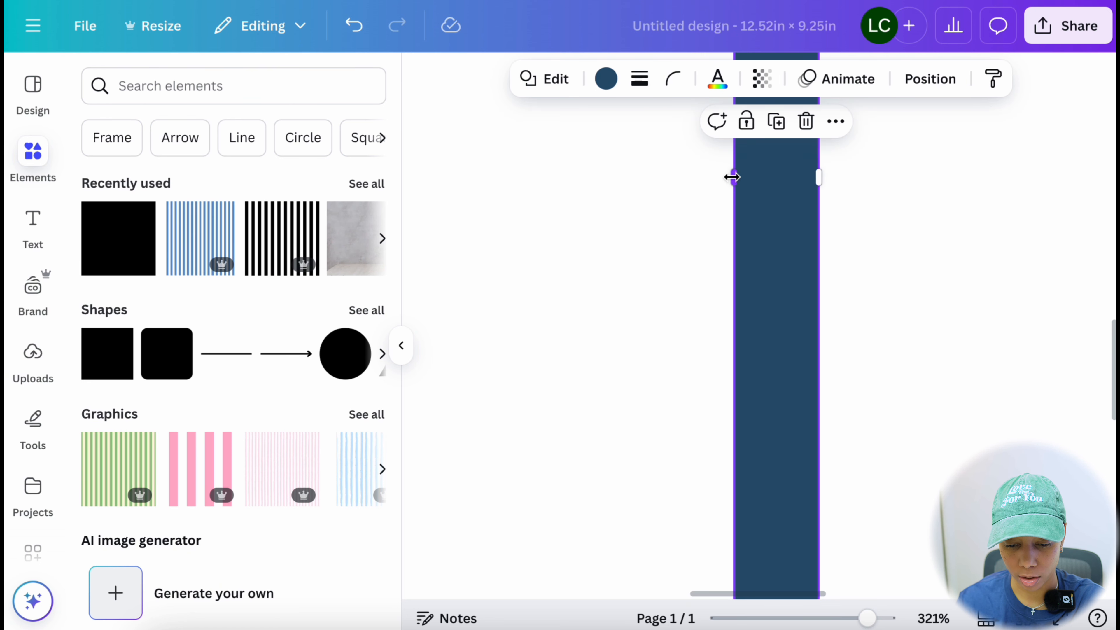
left_click_drag(758, 261, 757, 352)
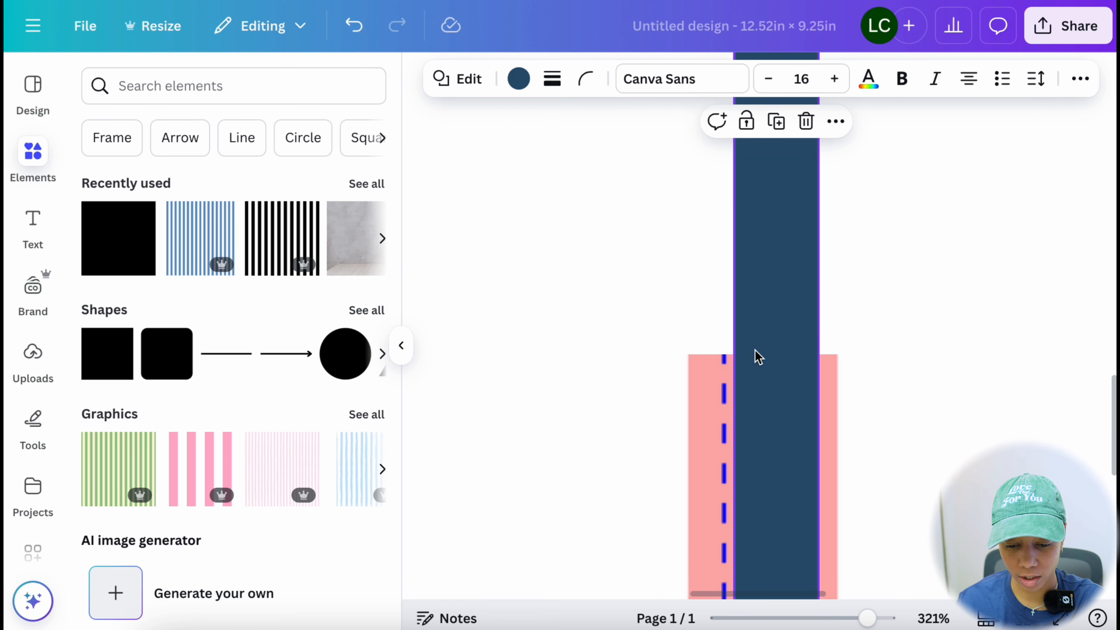
left_click(732, 400)
key("ctrl+z")
left_click_drag(734, 199, 721, 200)
left_click(834, 327)
left_click(816, 197)
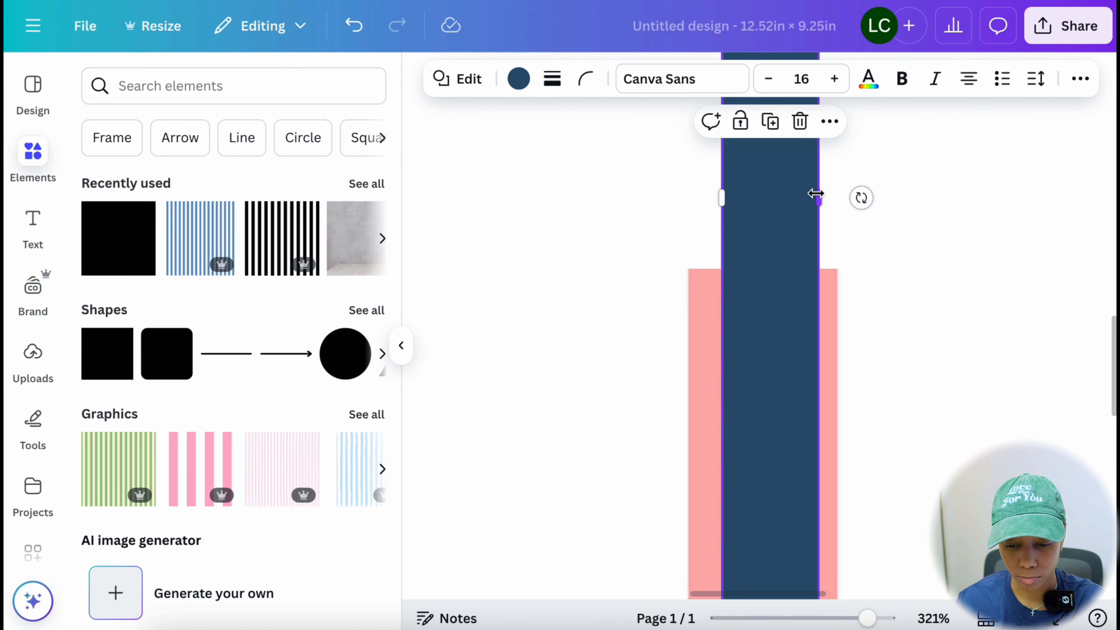
left_click_drag(817, 196, 802, 196)
left_click(591, 374)
Examine the cover on page 6 of The 7 Day Minimalist Makeover design as a reference.
scroll(590, 373, "down", 5)
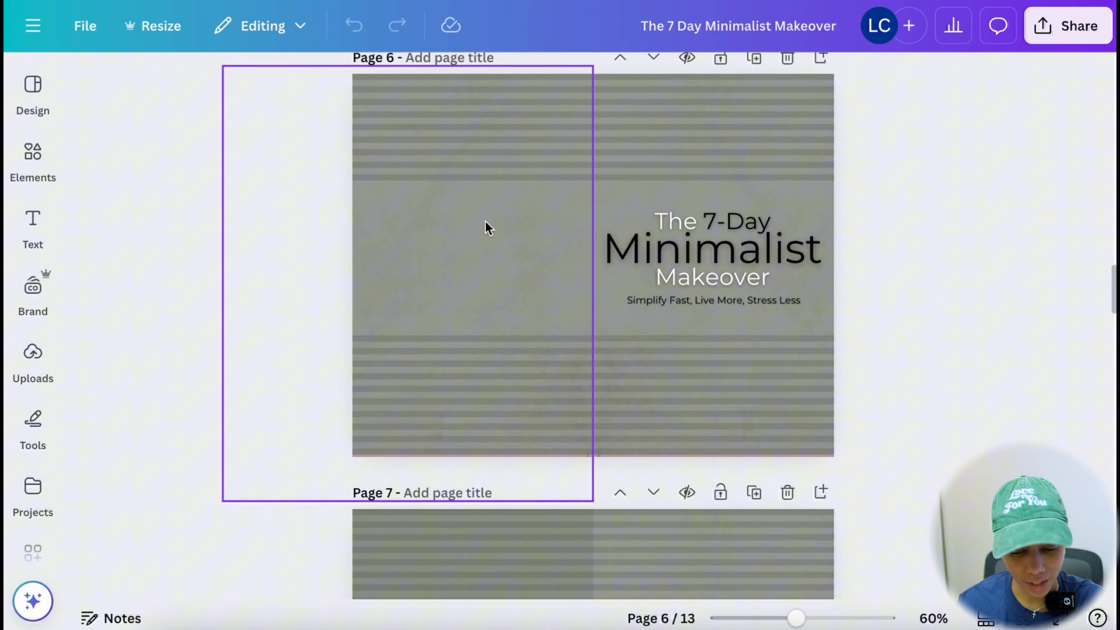
scroll(487, 227, "up", 5)
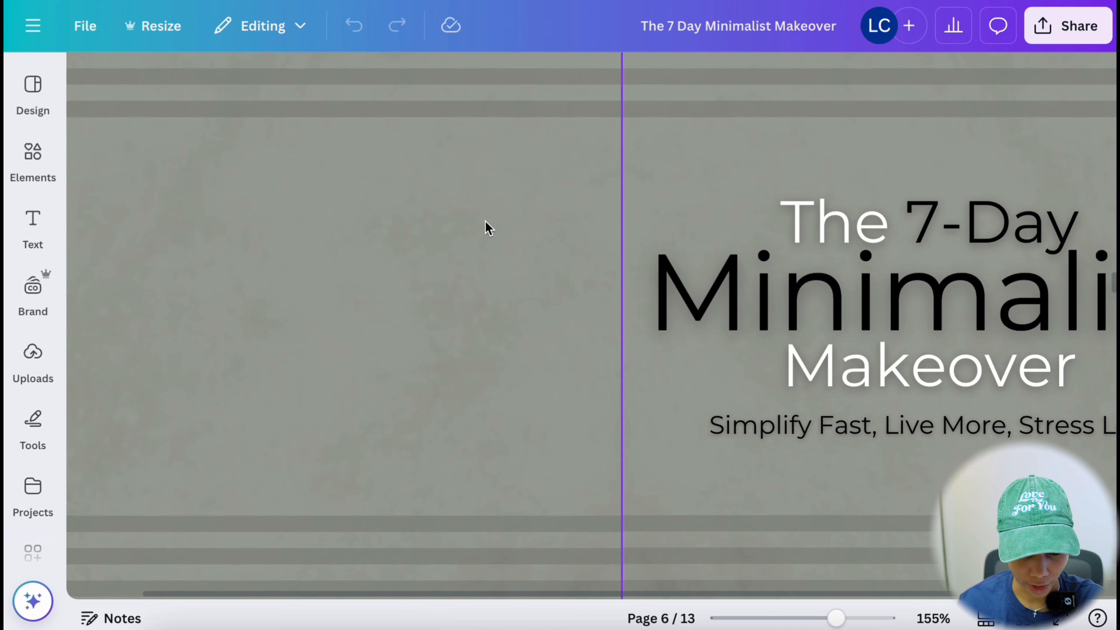
scroll(443, 402, "down", 1)
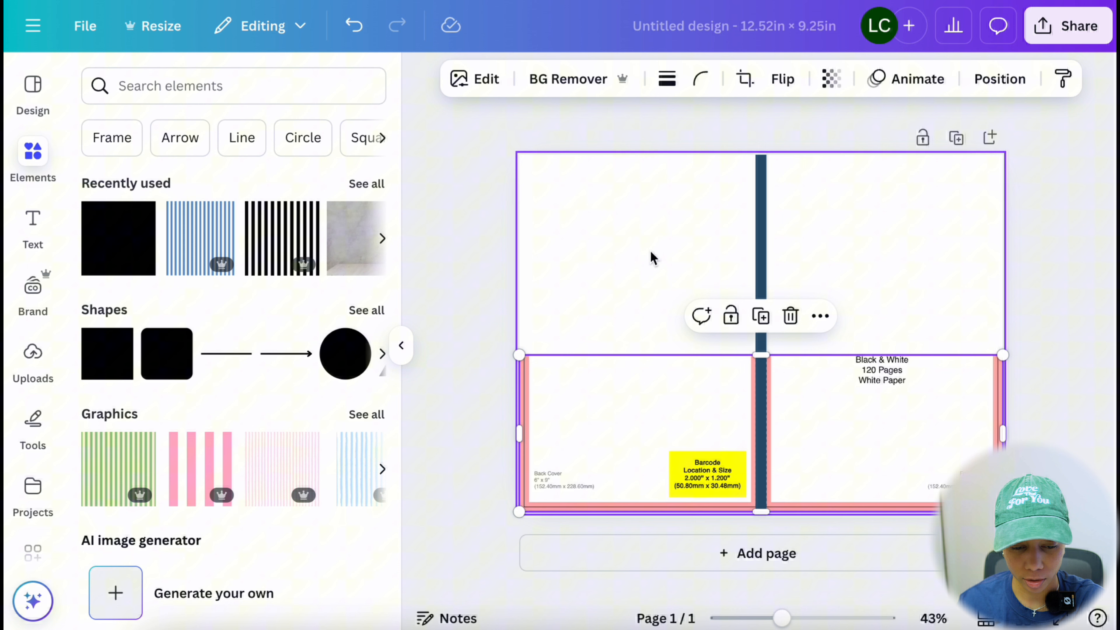
Search the elements for "minimalist" and limit the results to photos.
left_click(653, 258)
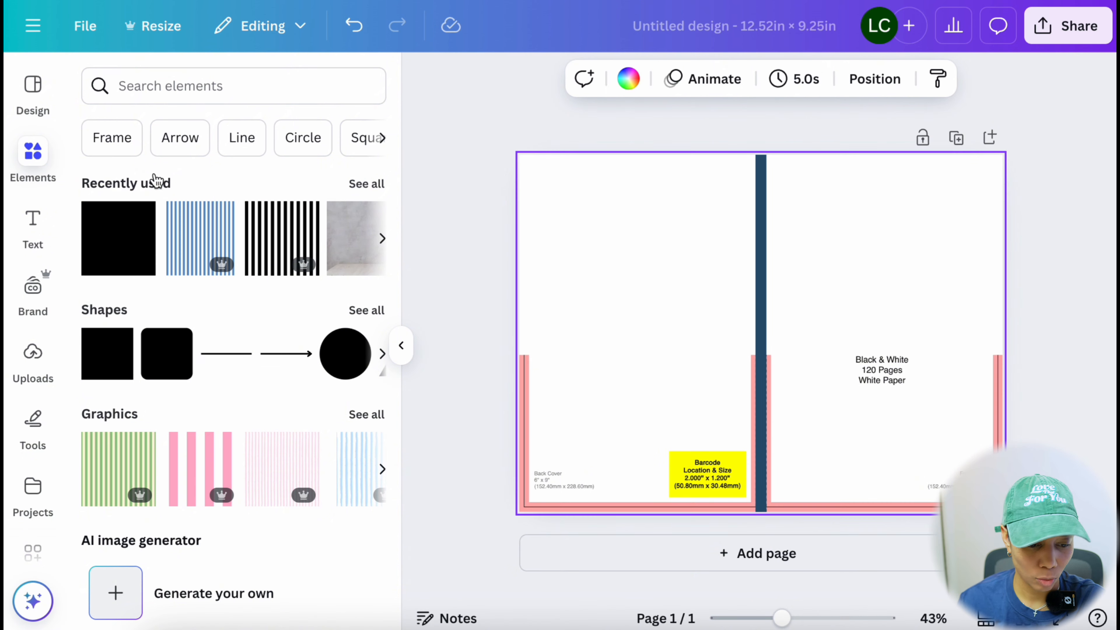
left_click(164, 74)
type("minimalu")
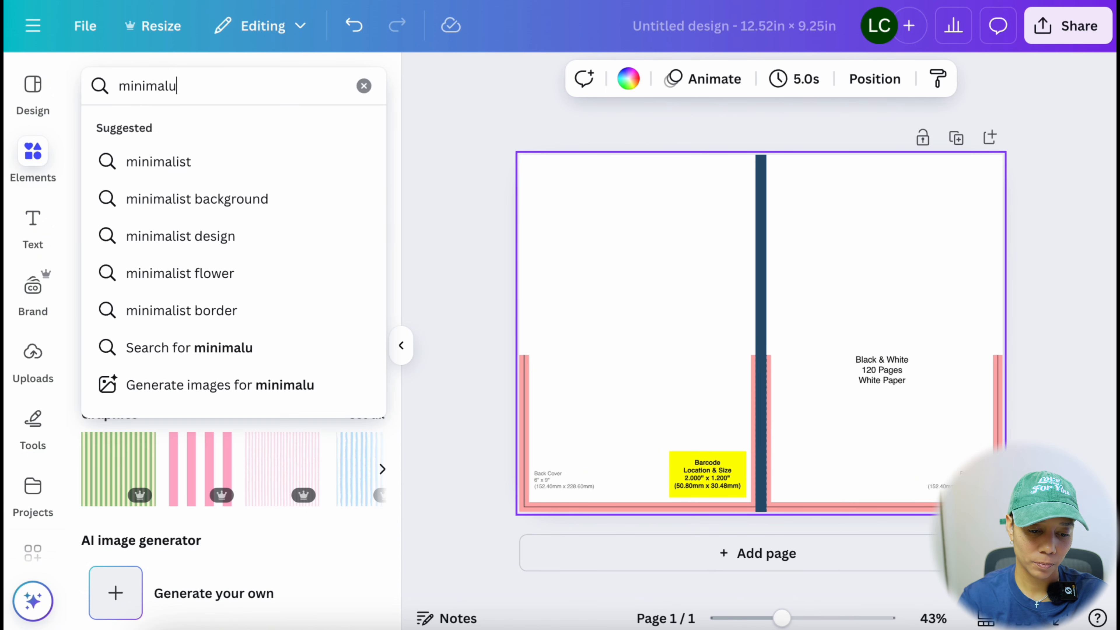
key("BackSpace")
type("ist")
key("Return")
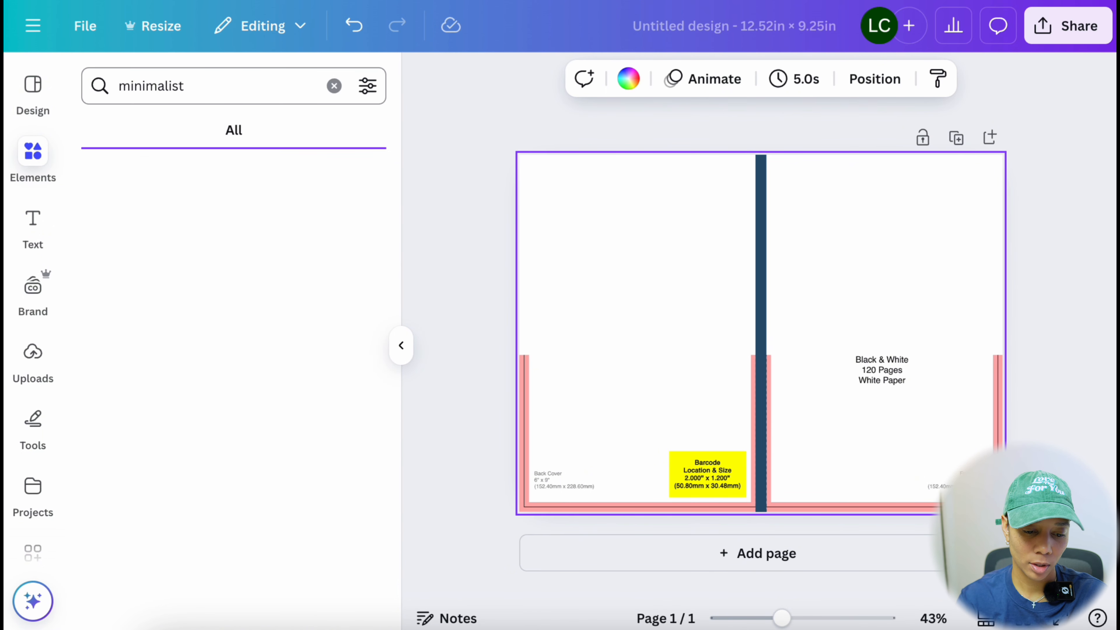
left_click(361, 367)
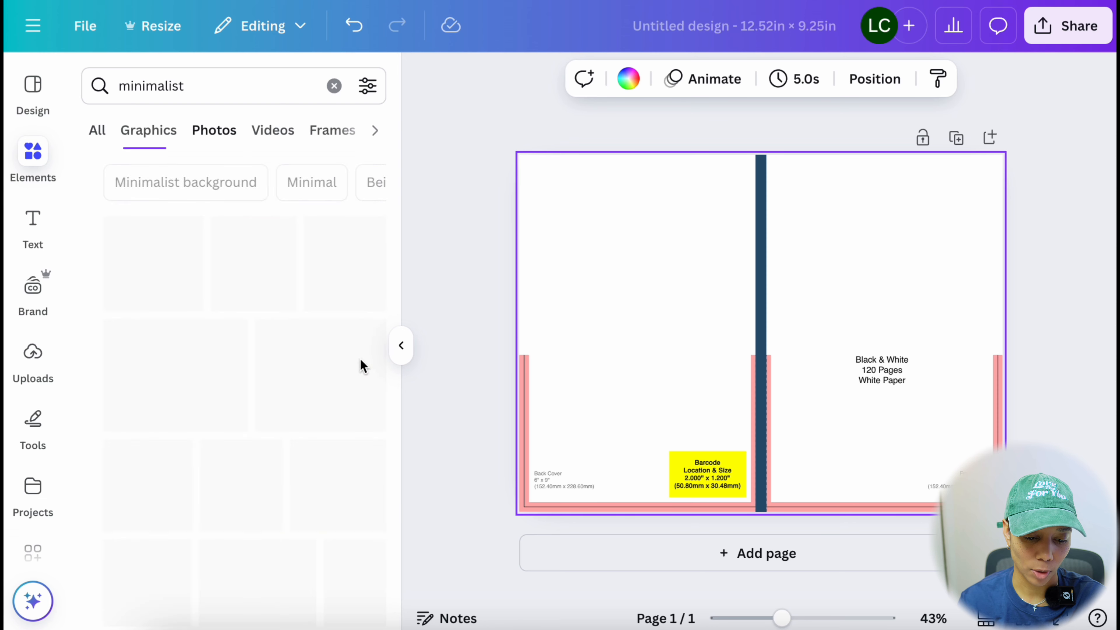
Add the grey wall photo with the hourglass, enlarge it, and place its plain wall area over the front cover from the page centre.
scroll(299, 386, "down", 5)
scroll(299, 385, "down", 3)
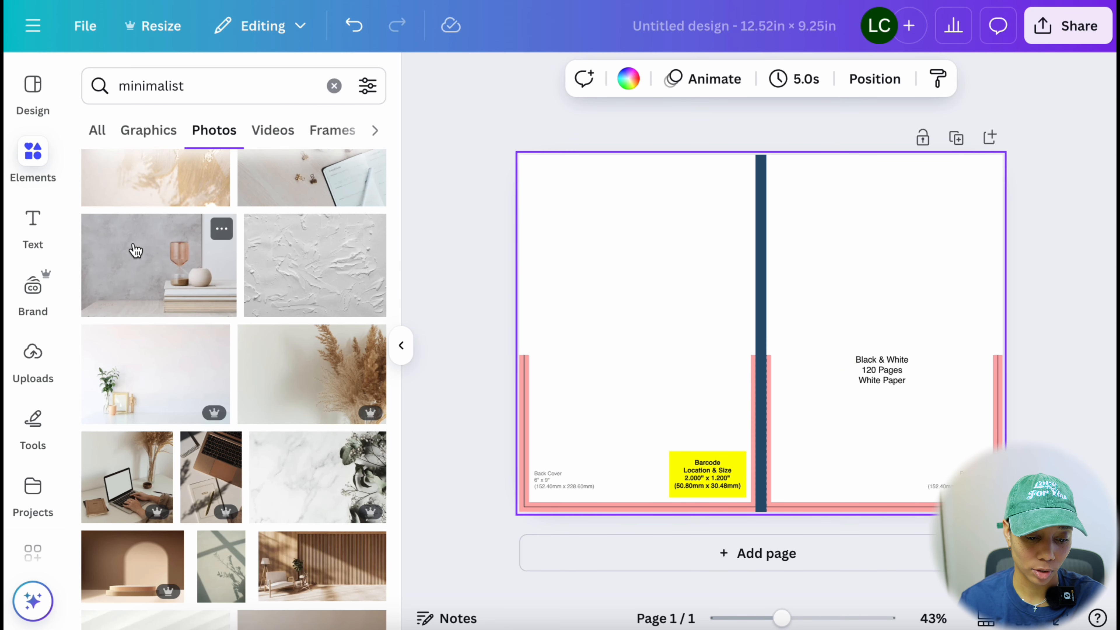
left_click(141, 249)
left_click_drag(851, 326, 1071, 220)
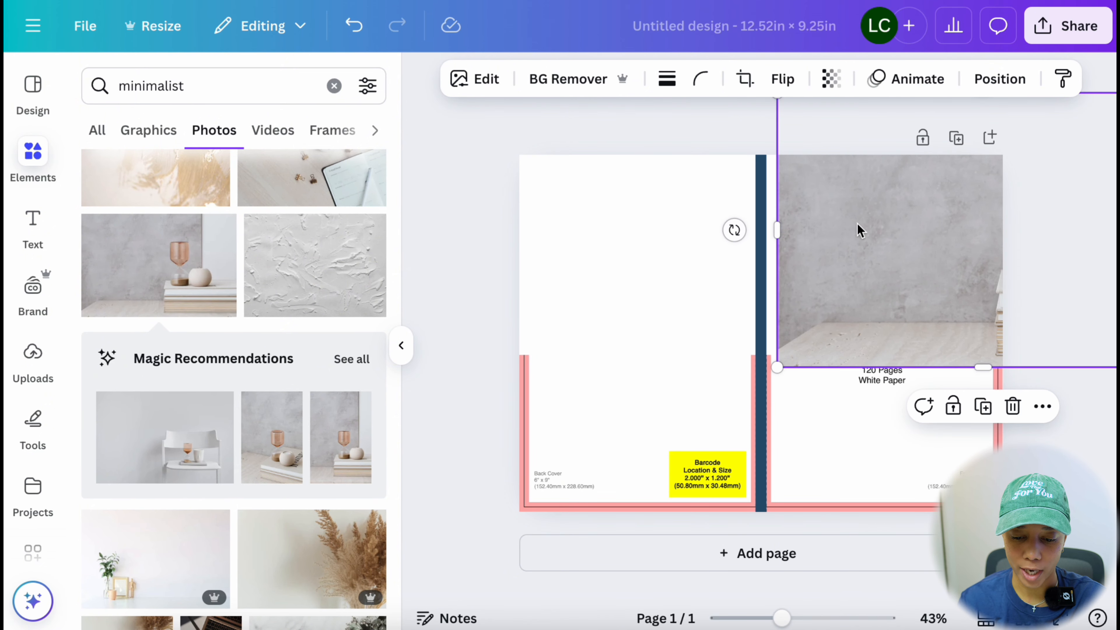
left_click_drag(779, 369, 363, 628)
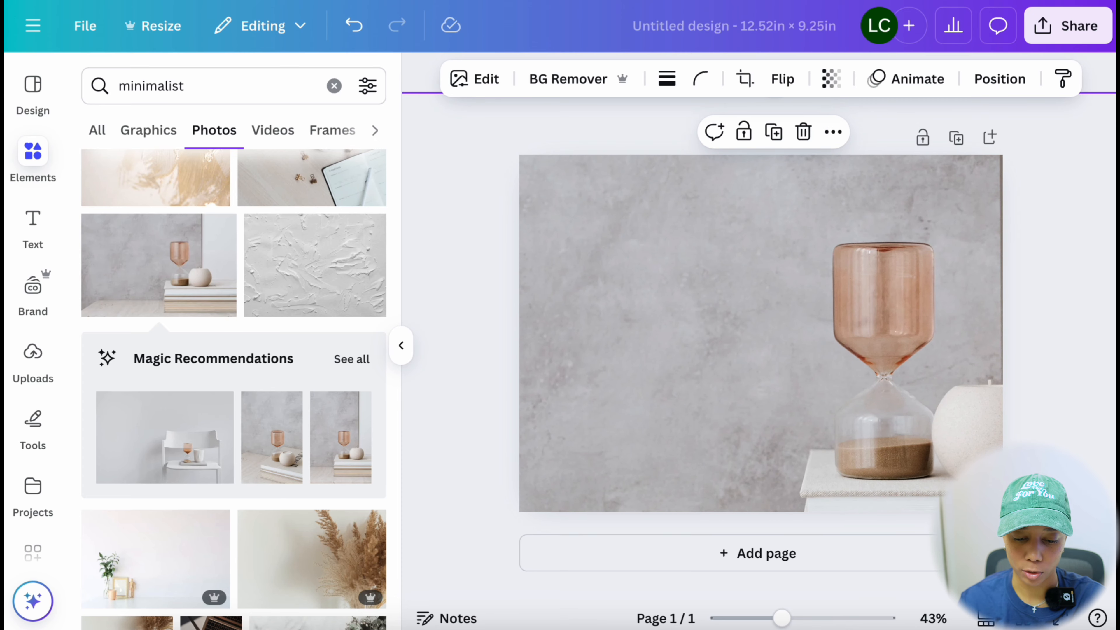
left_click_drag(711, 410, 1112, 413)
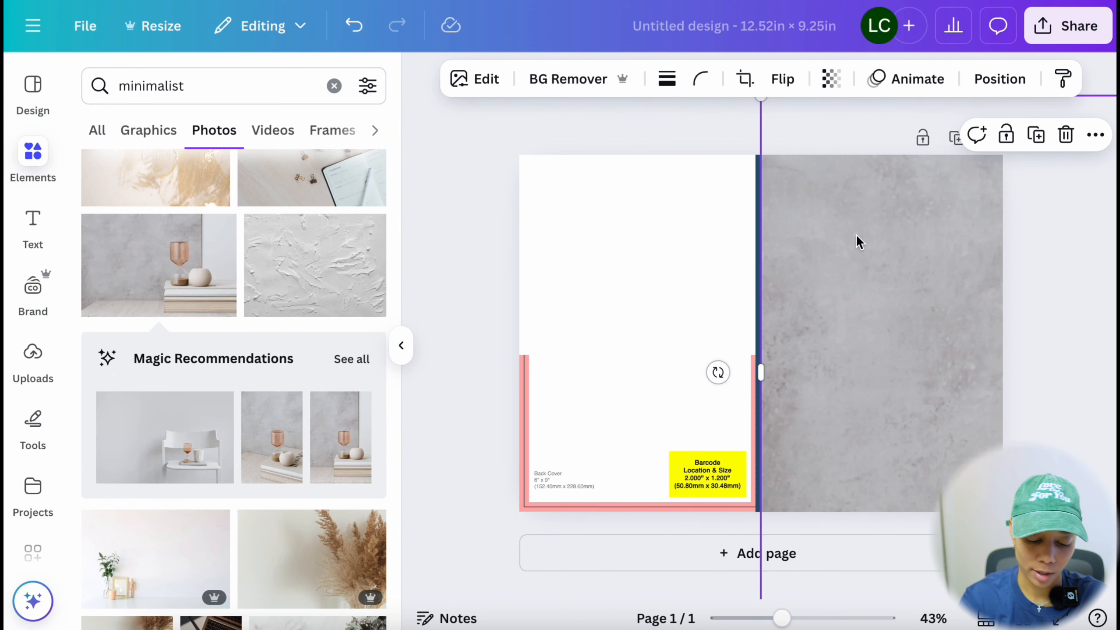
key("shift+Right")
key("shift+Down")
Duplicate the wall photo, flip the copy horizontally, and place it over the back cover up to the page centre.
left_click_drag(871, 276, 472, 255)
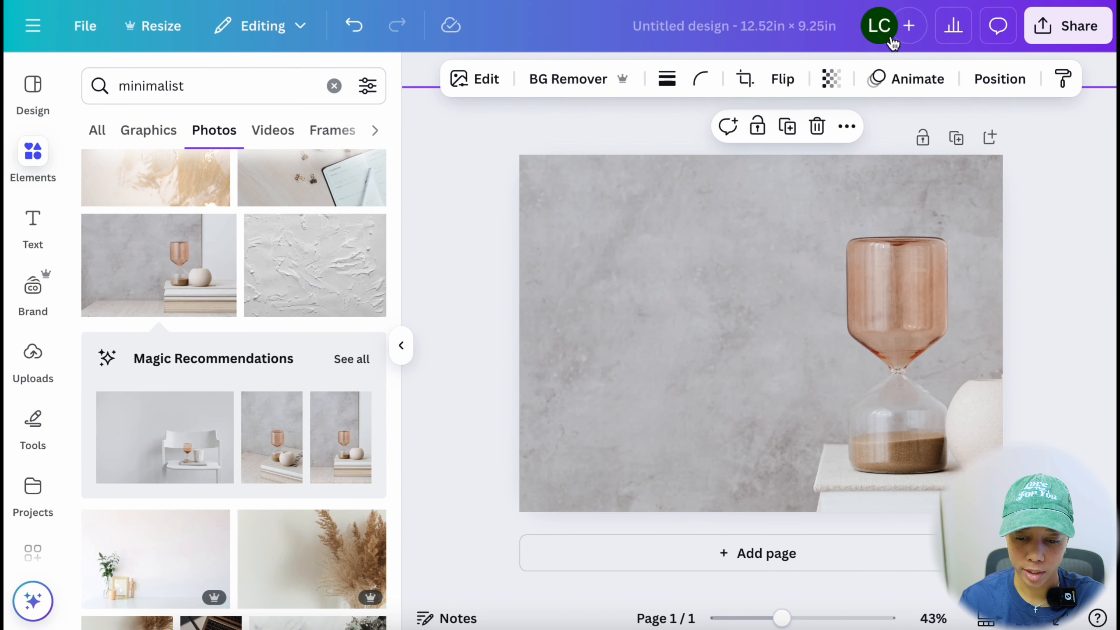
left_click(783, 79)
left_click(774, 125)
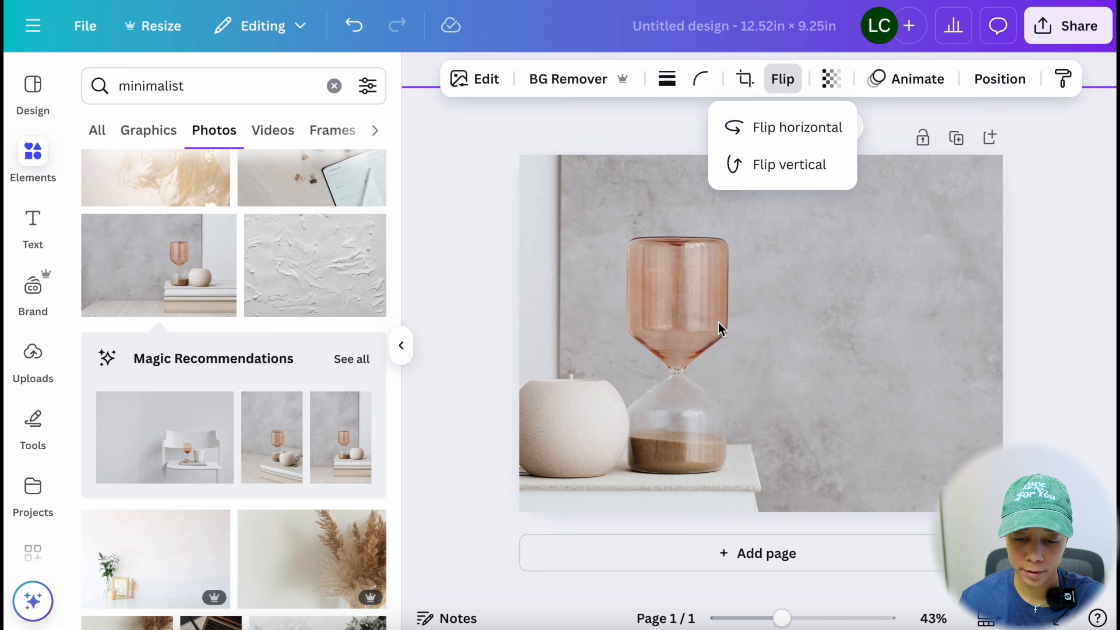
left_click_drag(653, 308, 319, 322)
mouse_move(538, 306)
left_mouse_down()
mouse_move(507, 300)
mouse_move(534, 307)
left_mouse_up()
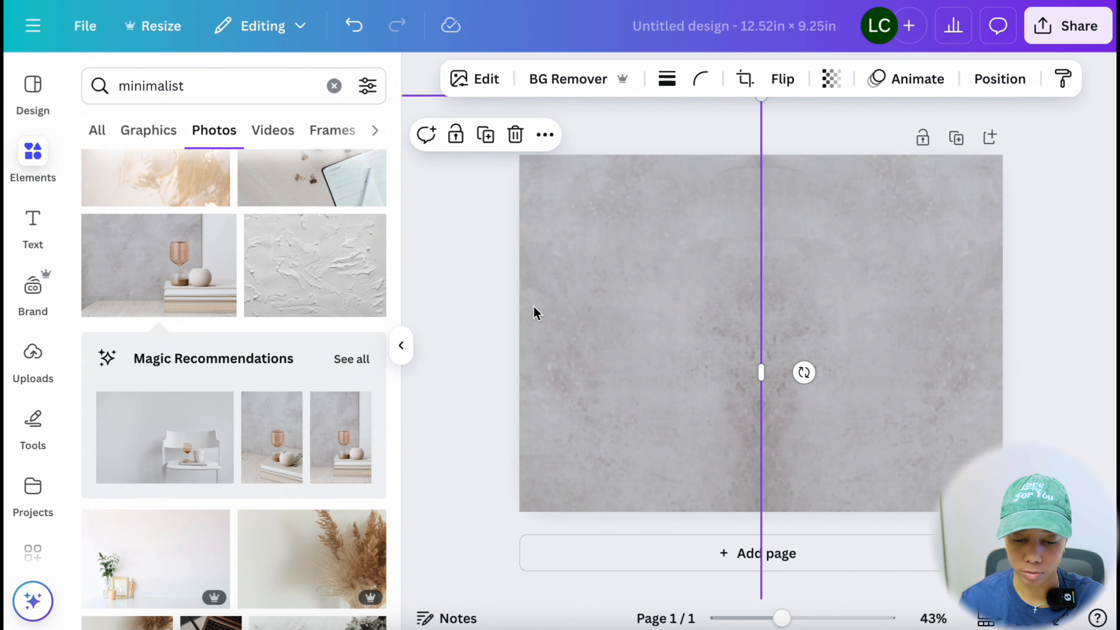
Send both the back-cover and front-cover wall photos to the back, behind the template and spine bar.
left_click(1004, 92)
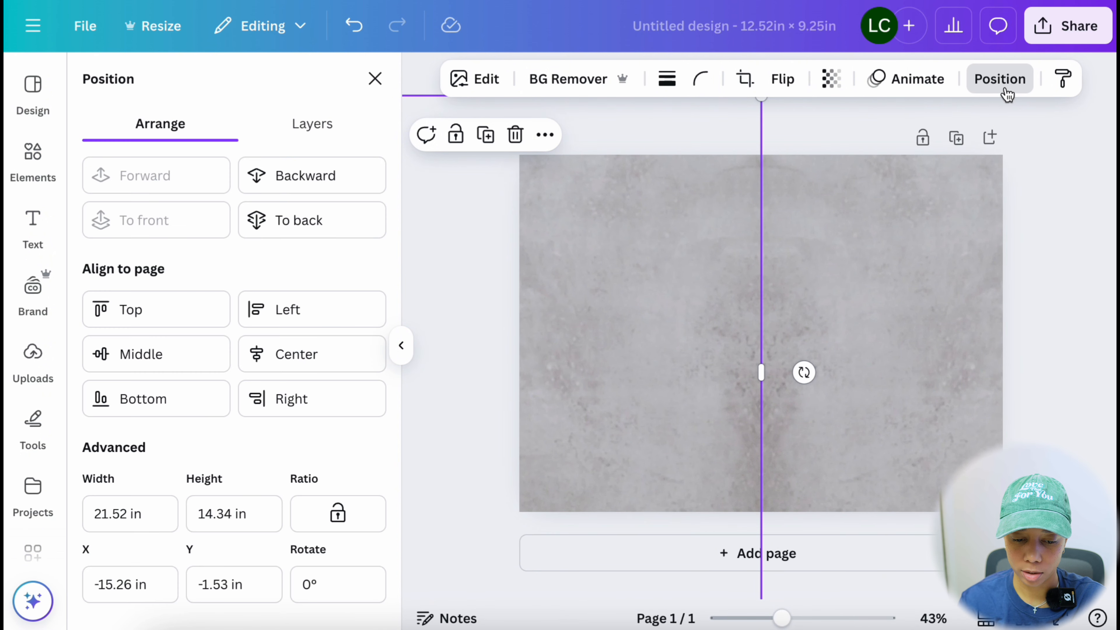
left_click(294, 239)
left_click(928, 326)
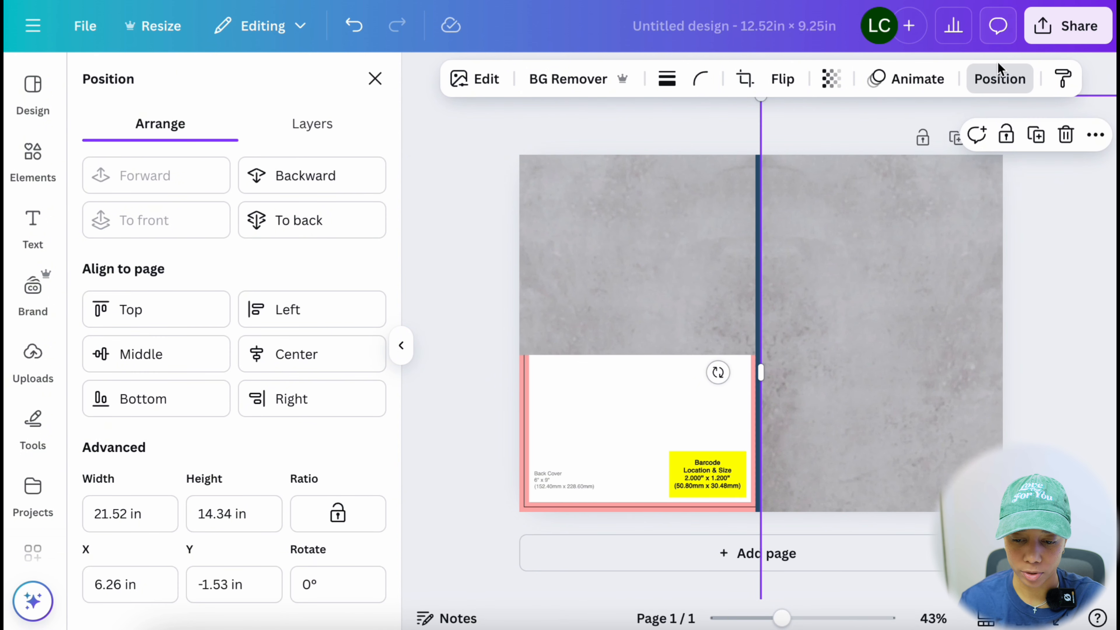
left_click(296, 220)
Make the template image semi-transparent and crop it down to a narrow strip along the page's lower edge.
left_click(687, 463)
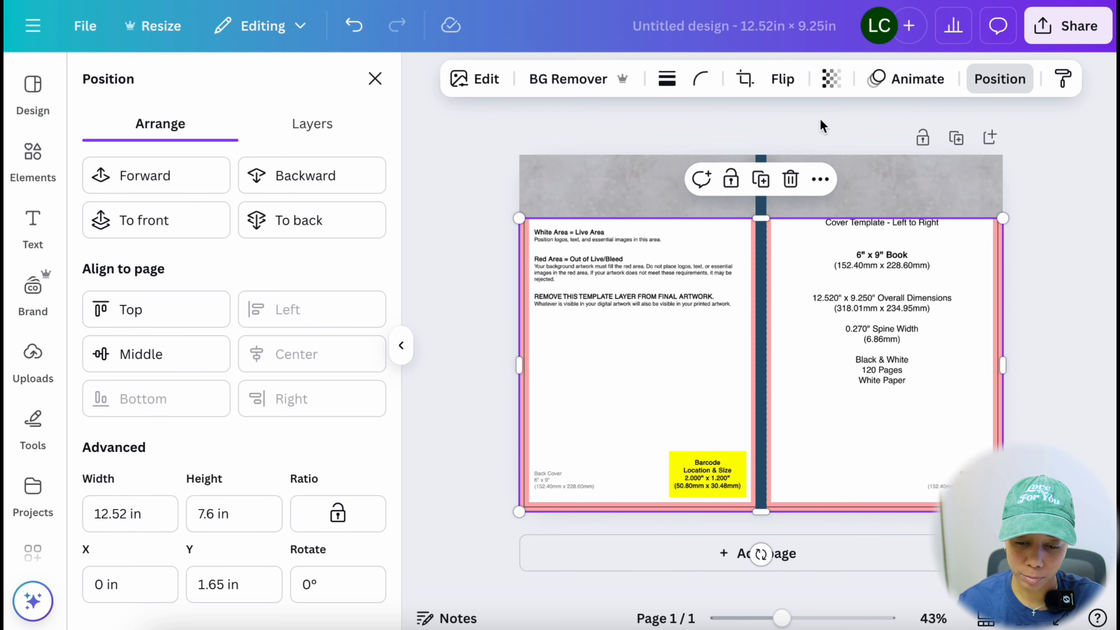
left_click(832, 79)
left_click_drag(873, 154, 805, 156)
left_click(797, 251)
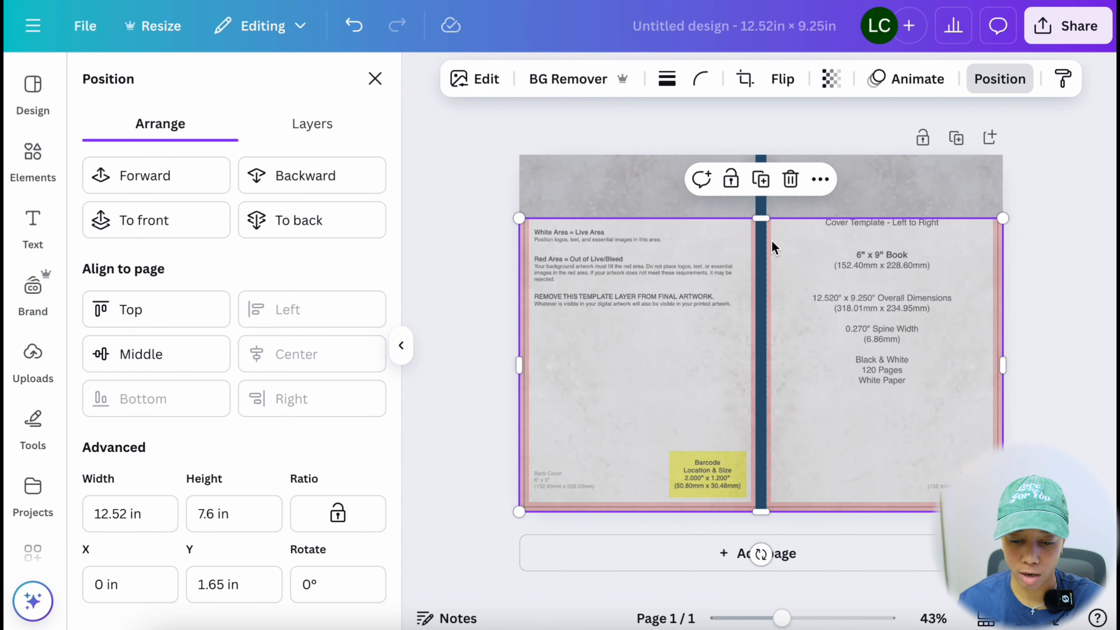
left_click_drag(766, 221, 772, 480)
Crop the back-cover photo in from the spine to about the middle of the back cover.
left_click(617, 382)
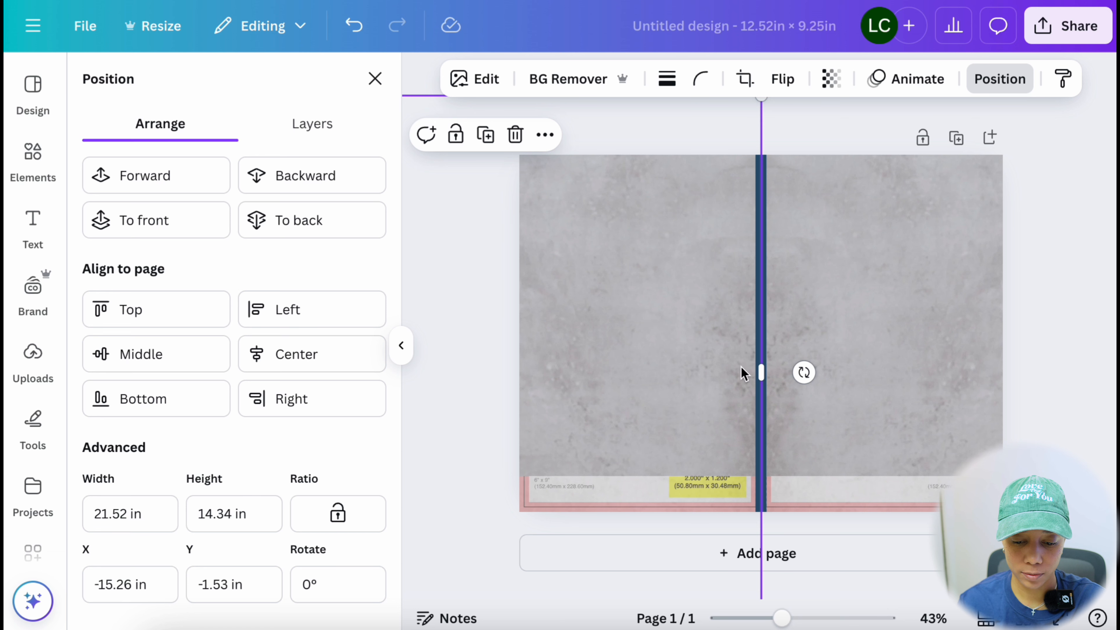
left_click_drag(762, 372, 632, 373)
left_click(690, 293)
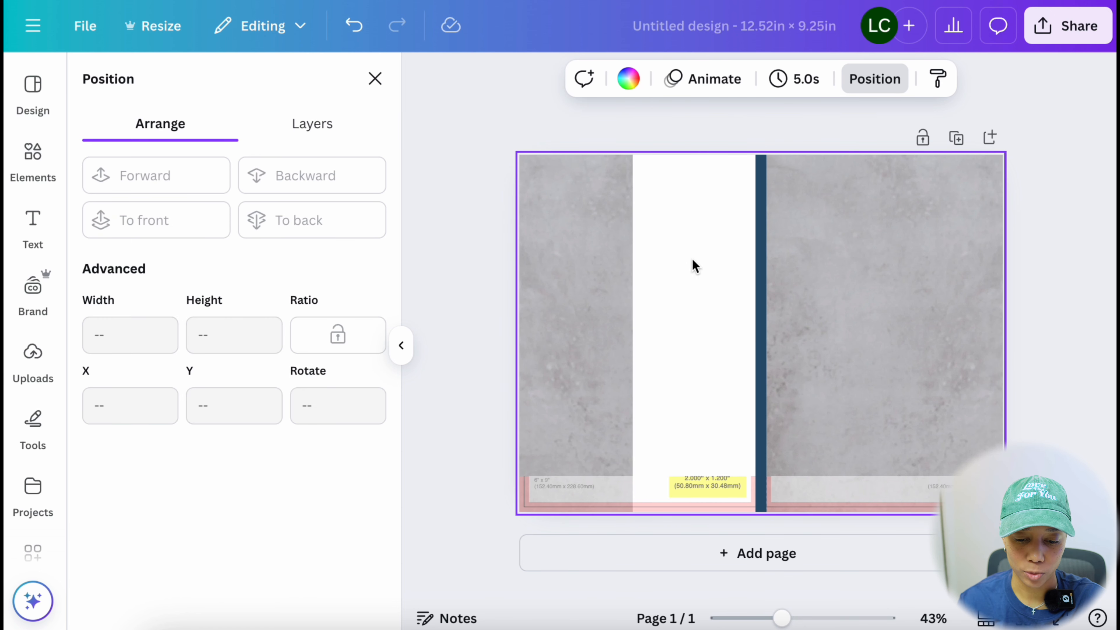
Set the page background to the solid grey-green colour #9A9F92.
left_click(628, 79)
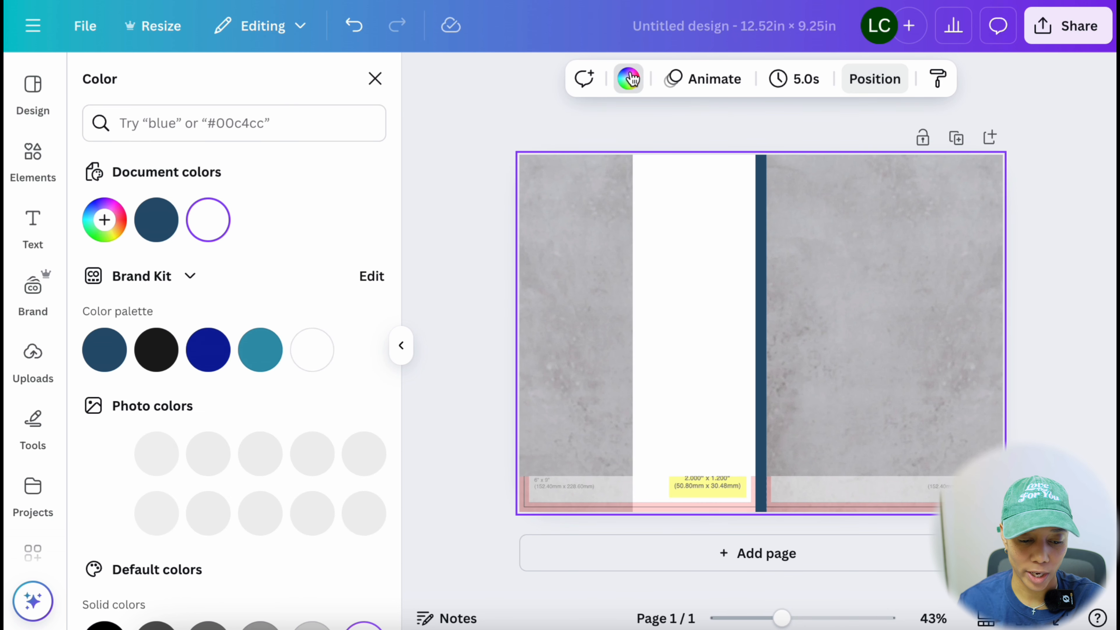
left_click(104, 220)
left_click(148, 426)
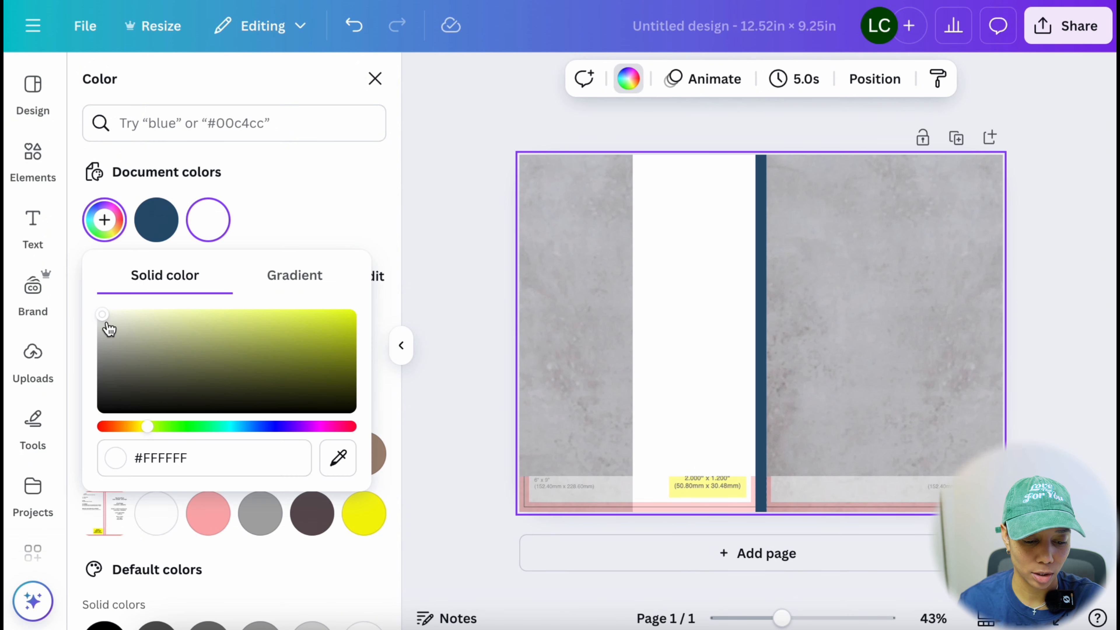
left_click(161, 426)
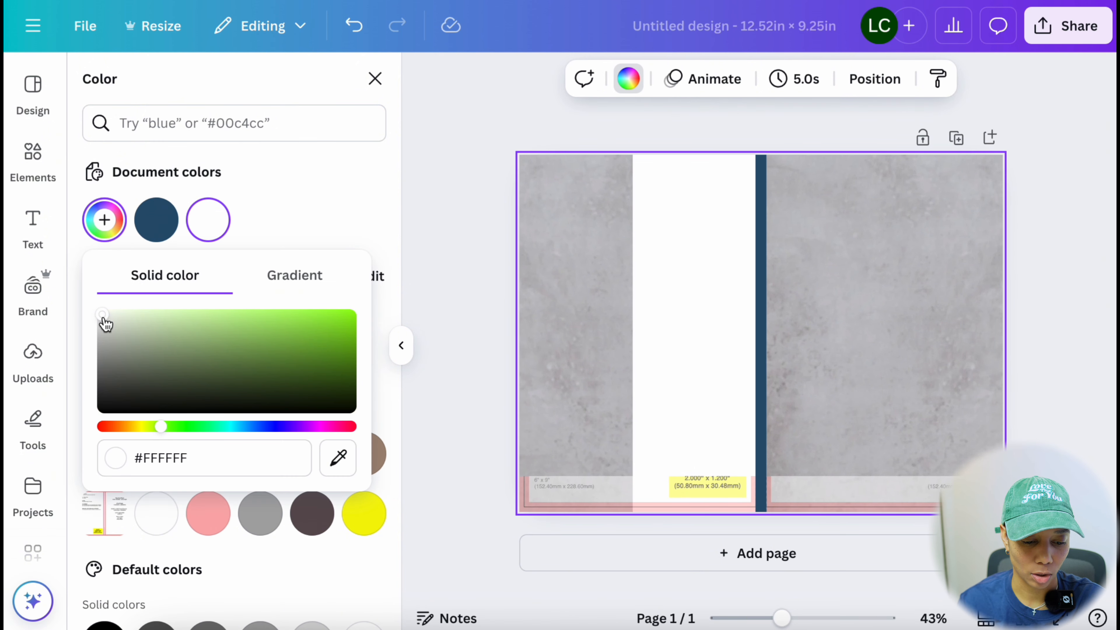
left_click(119, 330)
left_click_drag(119, 331, 119, 344)
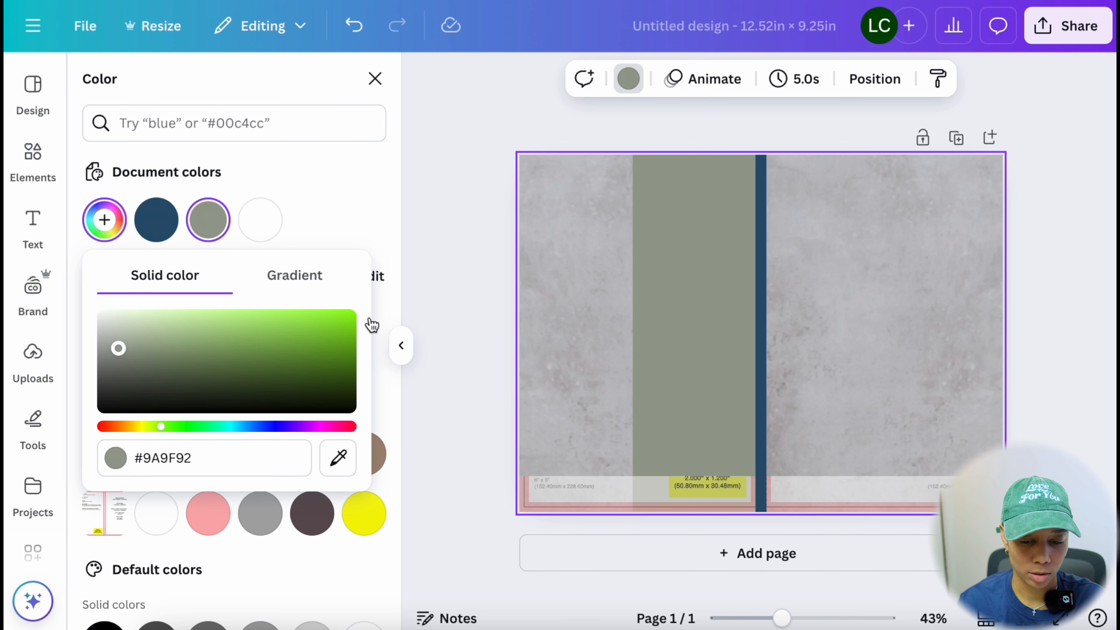
Set the back-cover wall photo's transparency value to 41 so the page colour shows through, using the finished cover as reference.
left_click(565, 305)
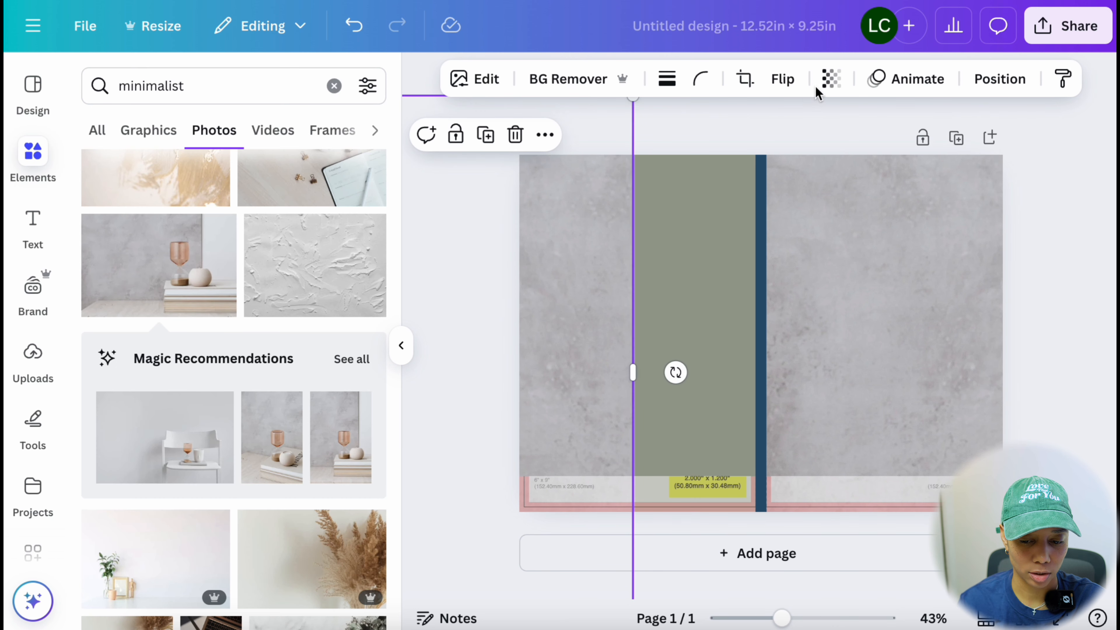
left_click(829, 81)
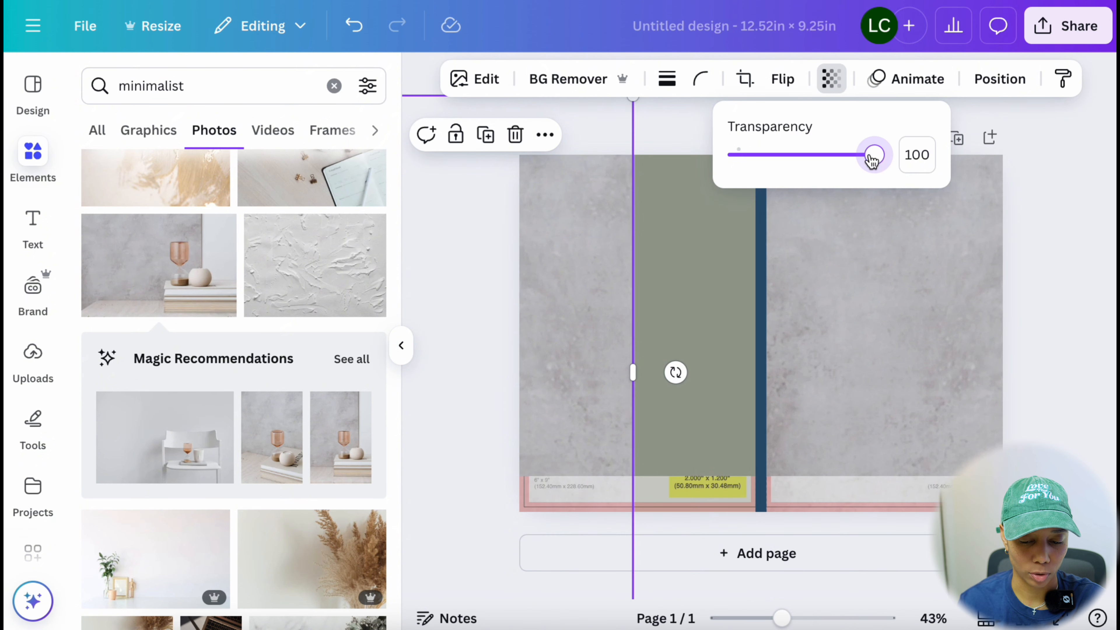
left_click_drag(871, 159, 816, 161)
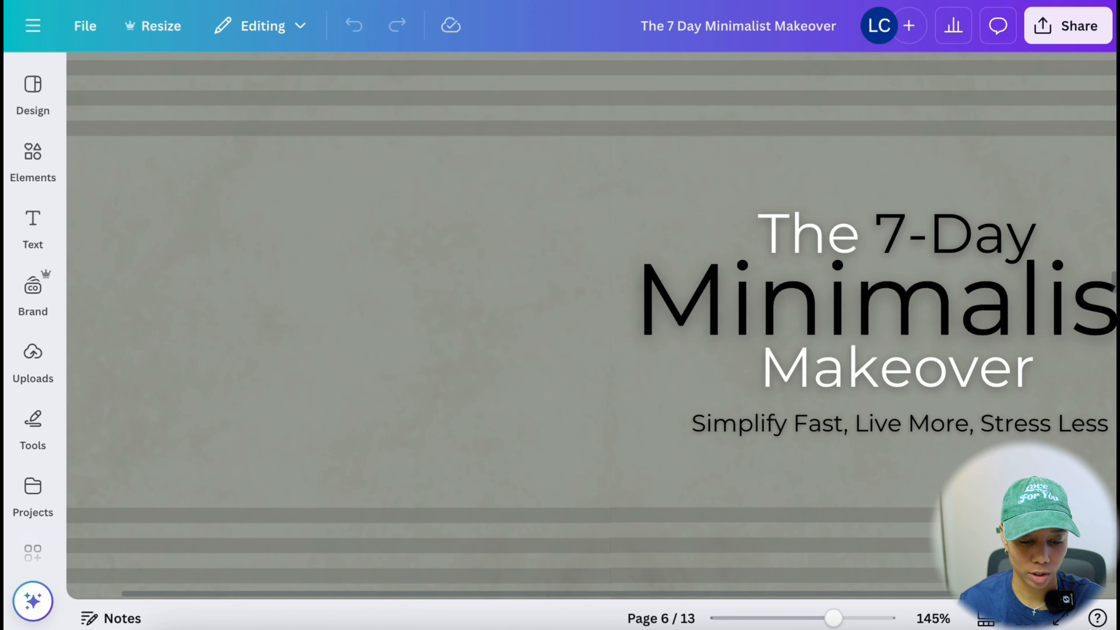
scroll(782, 287, "down", 5)
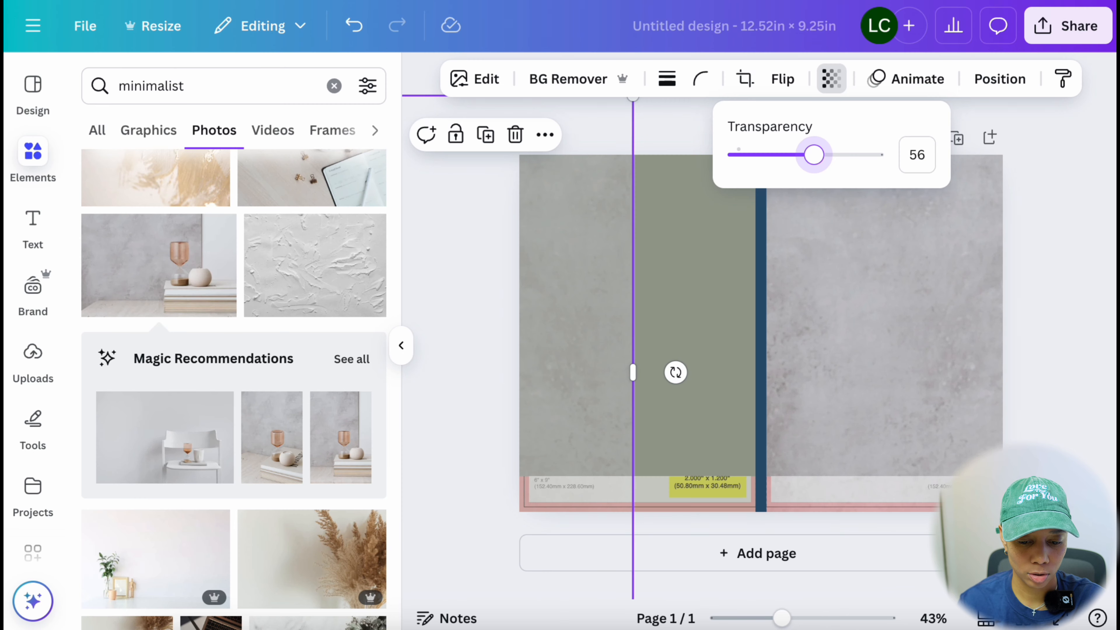
left_click(694, 286)
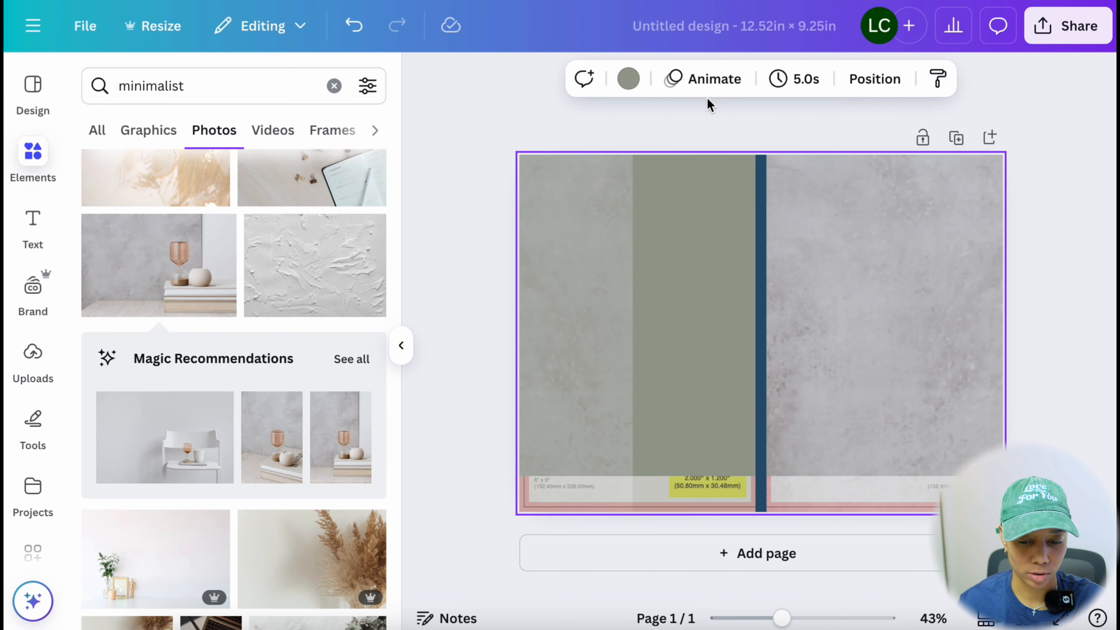
left_click(608, 335)
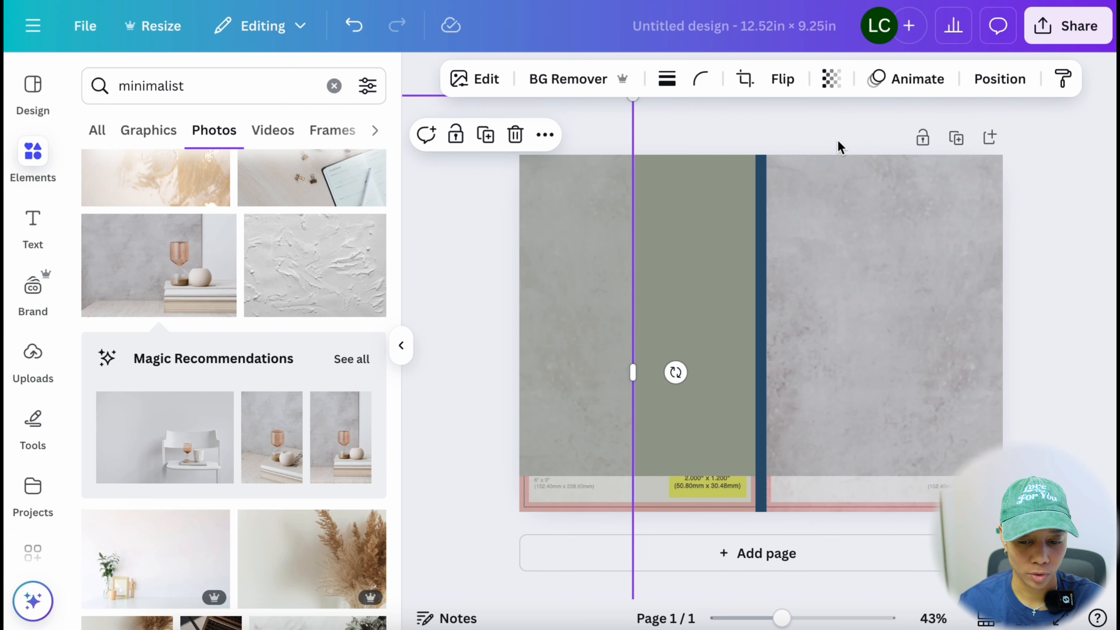
left_click(831, 79)
left_click_drag(813, 155, 793, 155)
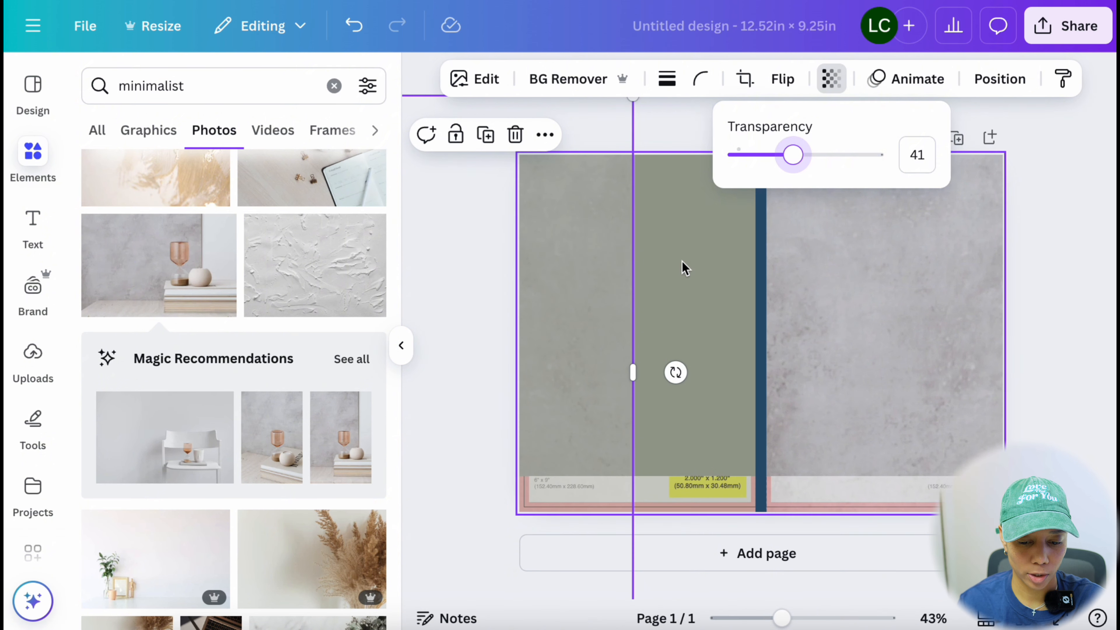
Darken the page background colour to #8B8F85.
left_click(682, 268)
left_click(628, 78)
left_click(199, 238)
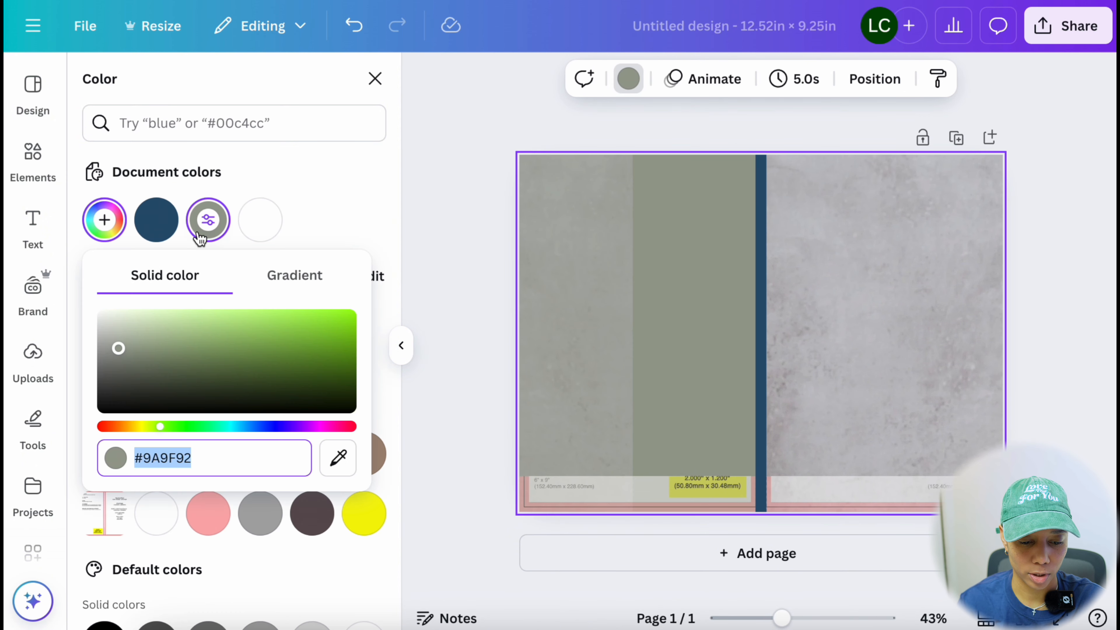
left_click_drag(118, 348, 116, 354)
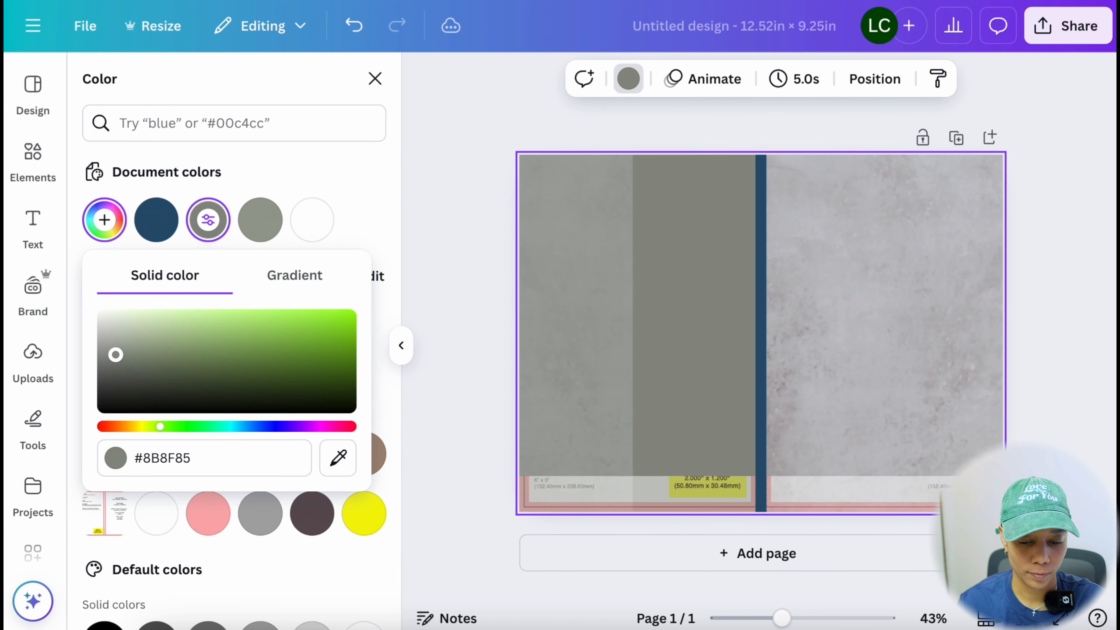
Extend the back-cover photo's crop to the page centre so it covers the whole back cover.
left_click(600, 283)
left_click_drag(627, 376, 756, 376)
left_click(892, 334)
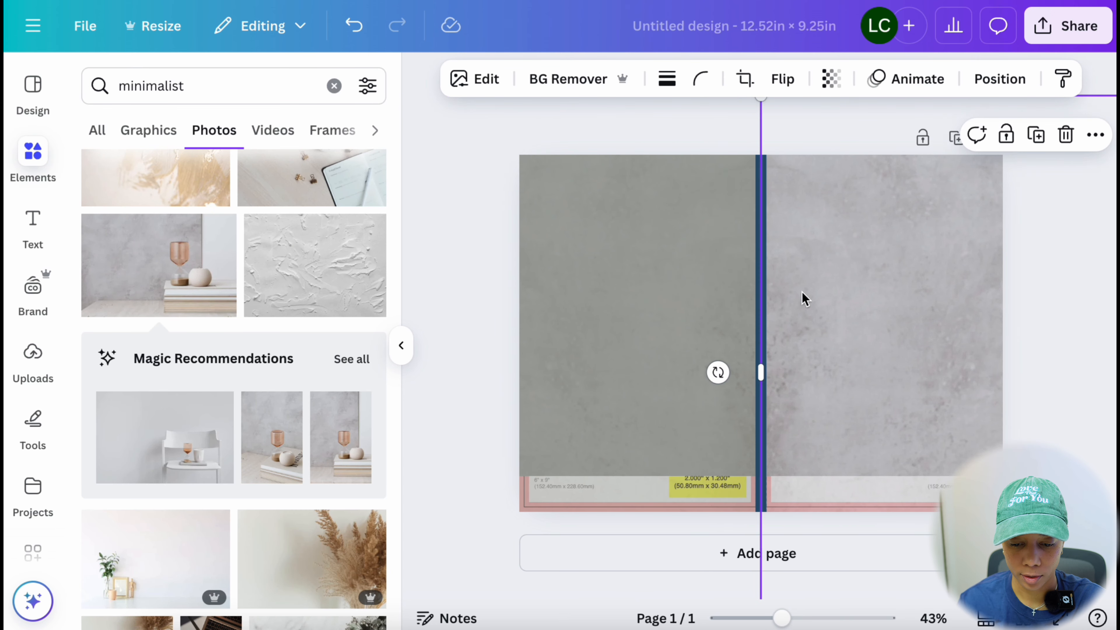
Match the front-cover wall photo to the back cover by setting its transparency value to 41.
left_click(695, 265)
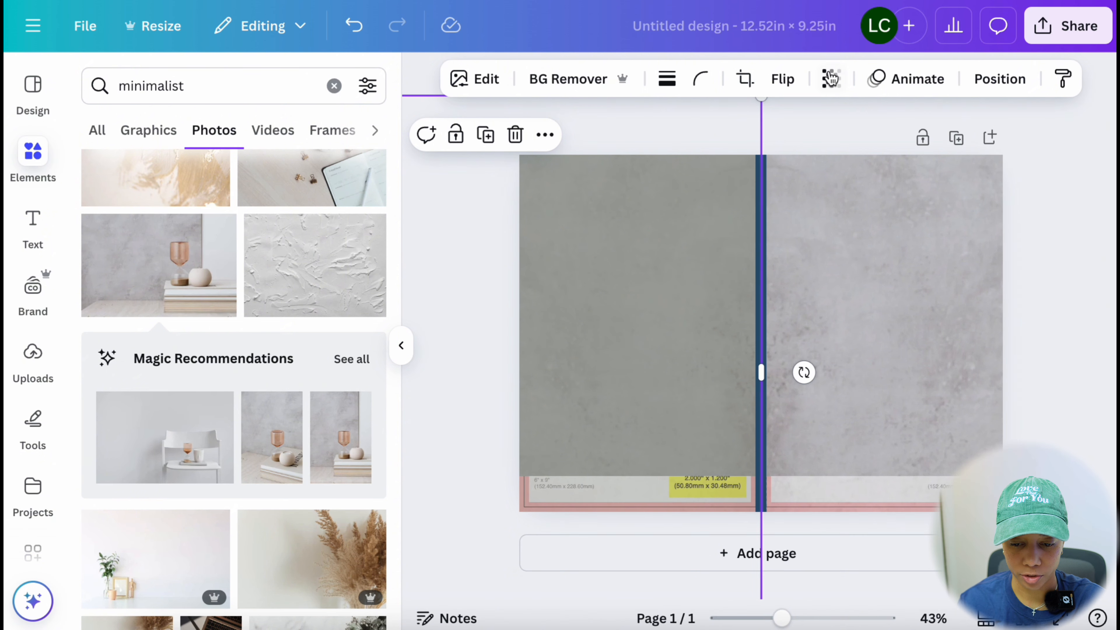
left_click(832, 78)
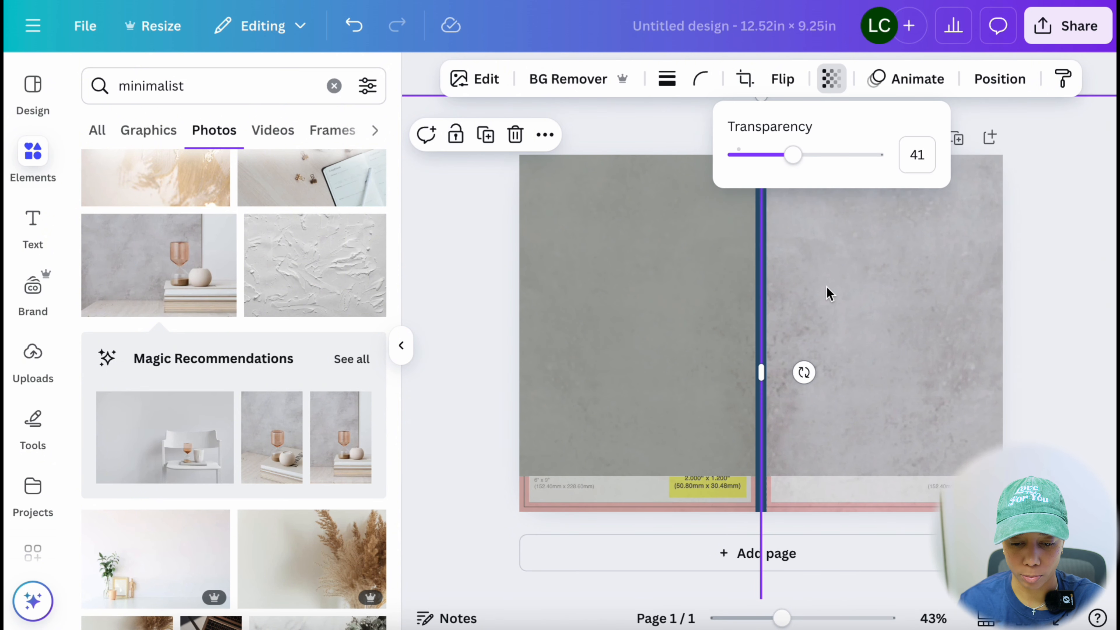
left_click(829, 294)
left_click(832, 78)
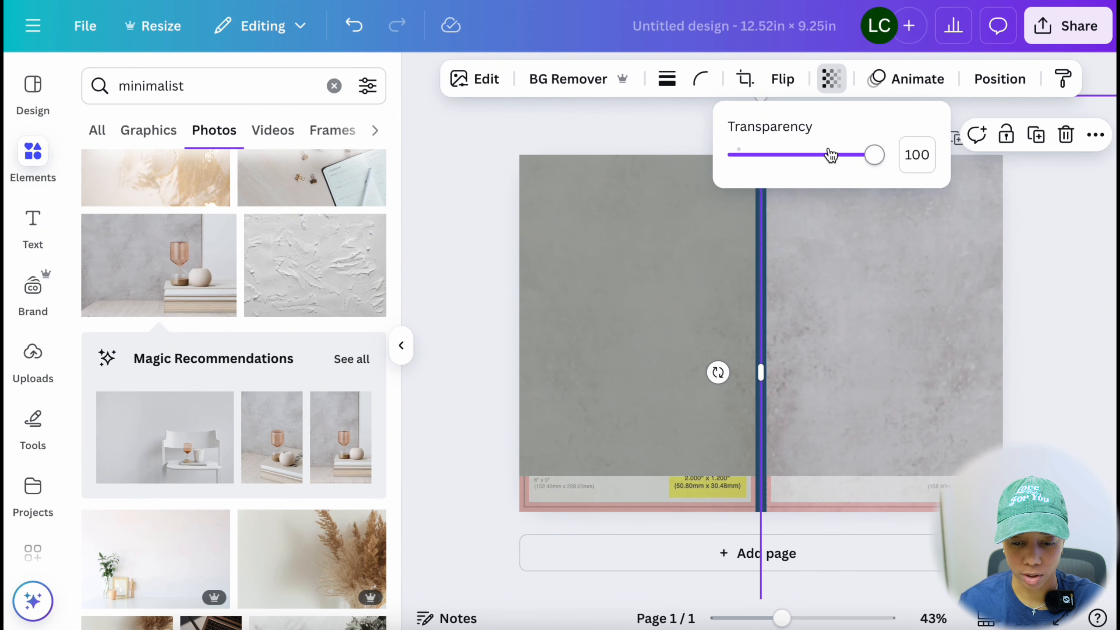
left_click(904, 155)
type("41")
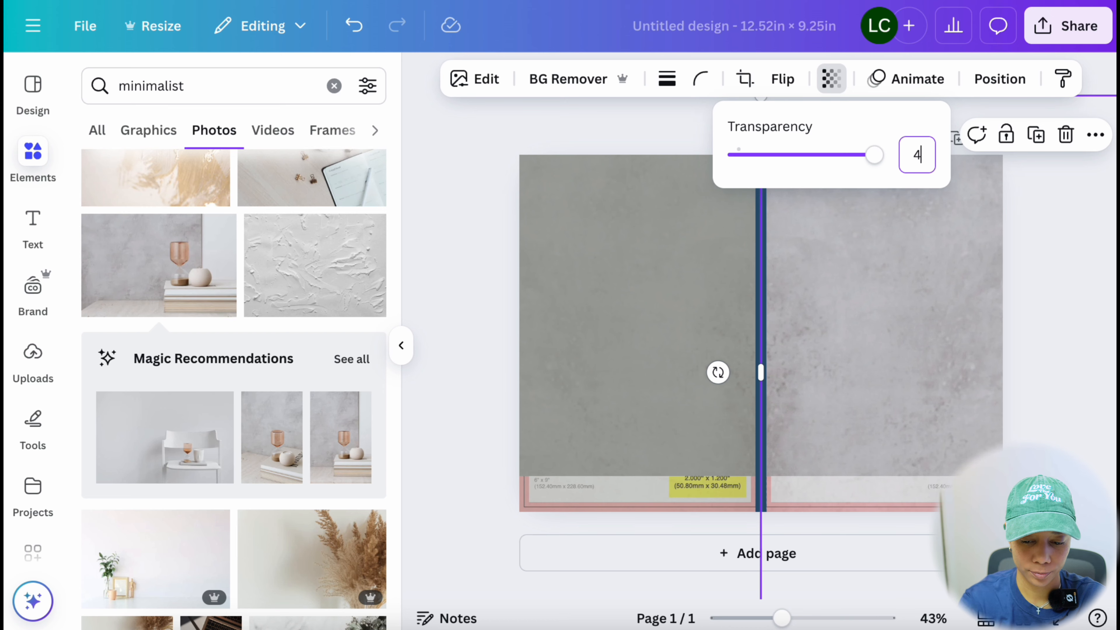
key("Return")
scroll(753, 323, "up", 3, "ctrl")
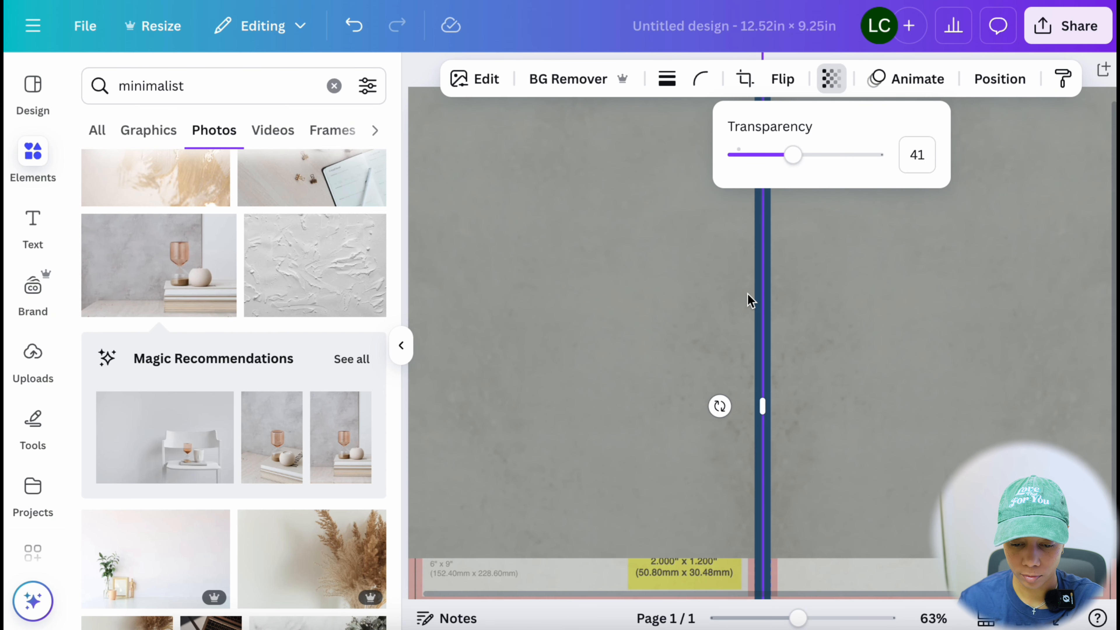
scroll(788, 280, "down", 5, "ctrl")
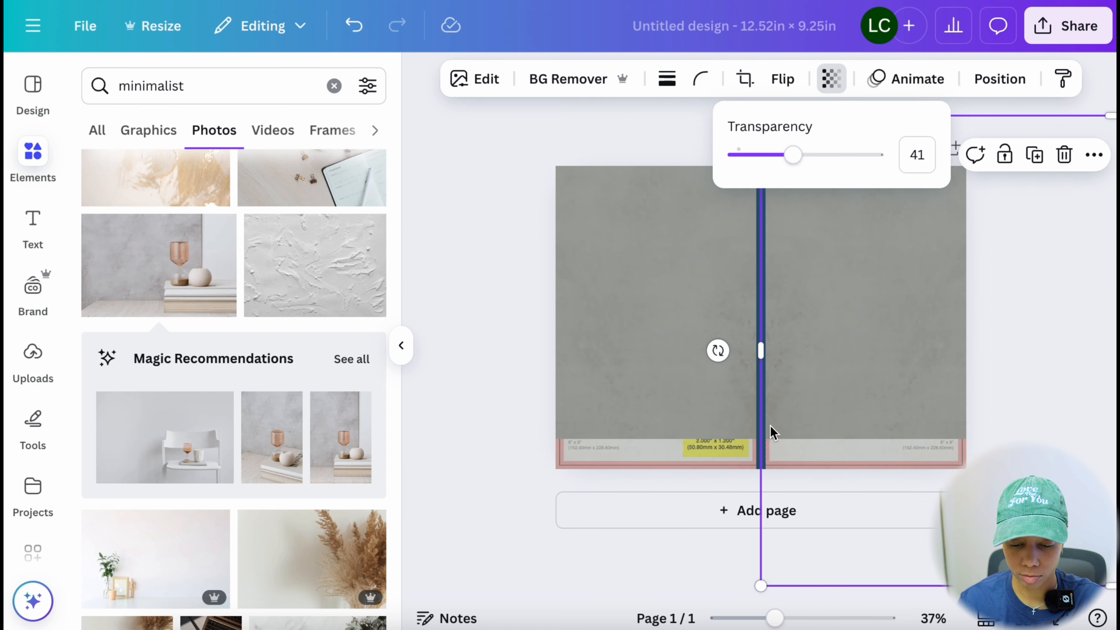
Search the graphics for "stripes", add the blue striped graphic, and rotate it so its stripes run horizontally.
left_click(767, 468)
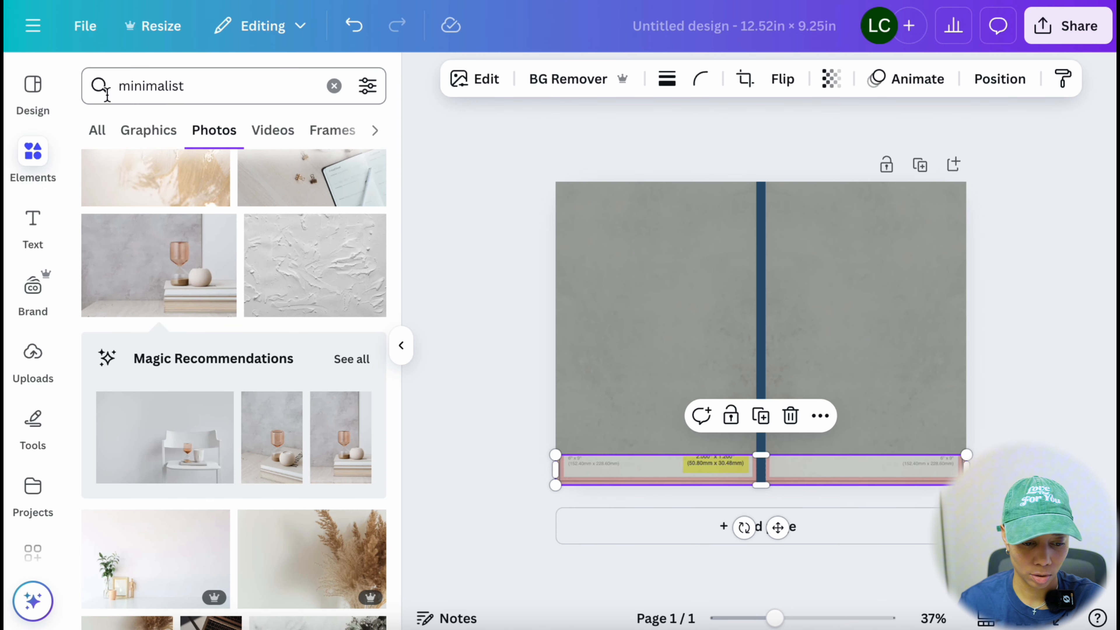
left_click(204, 86)
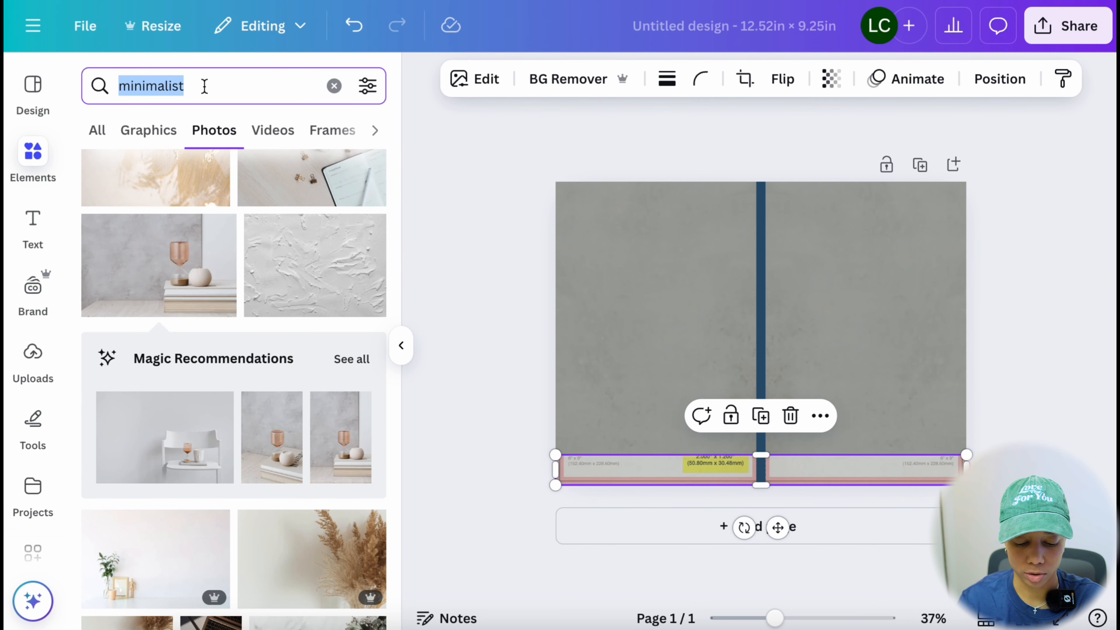
type("stripes")
key("Return")
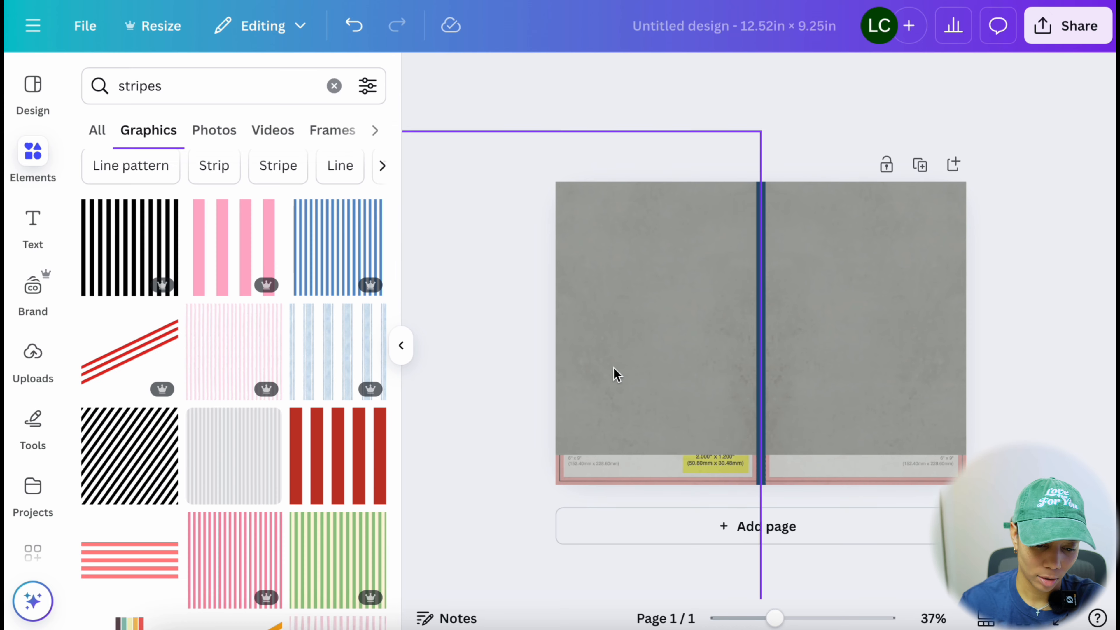
left_click(341, 261)
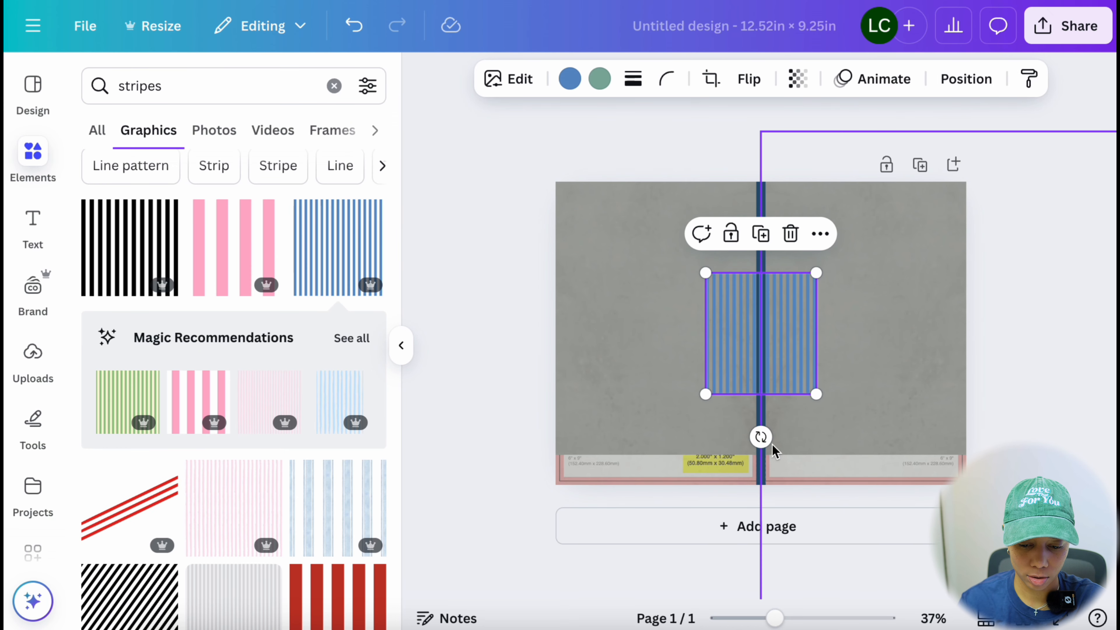
left_click_drag(773, 450, 612, 330)
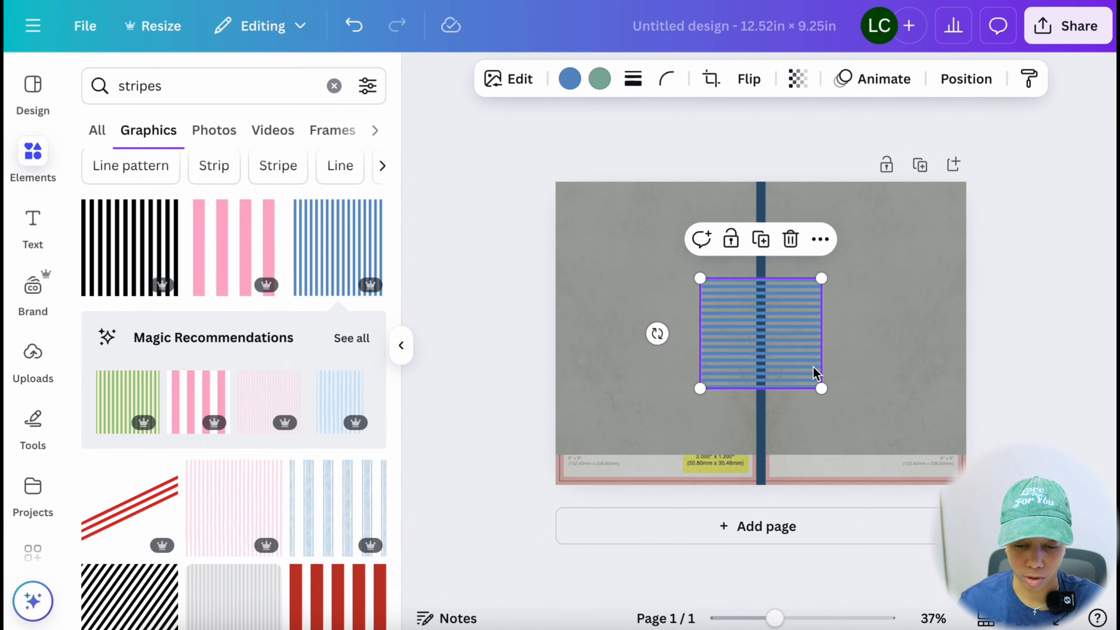
Enlarge the striped graphic across the upper back cover up to the page centre and recolour its stripes to the background's grey-green.
left_click_drag(815, 370, 804, 298)
left_click_drag(662, 269, 655, 208)
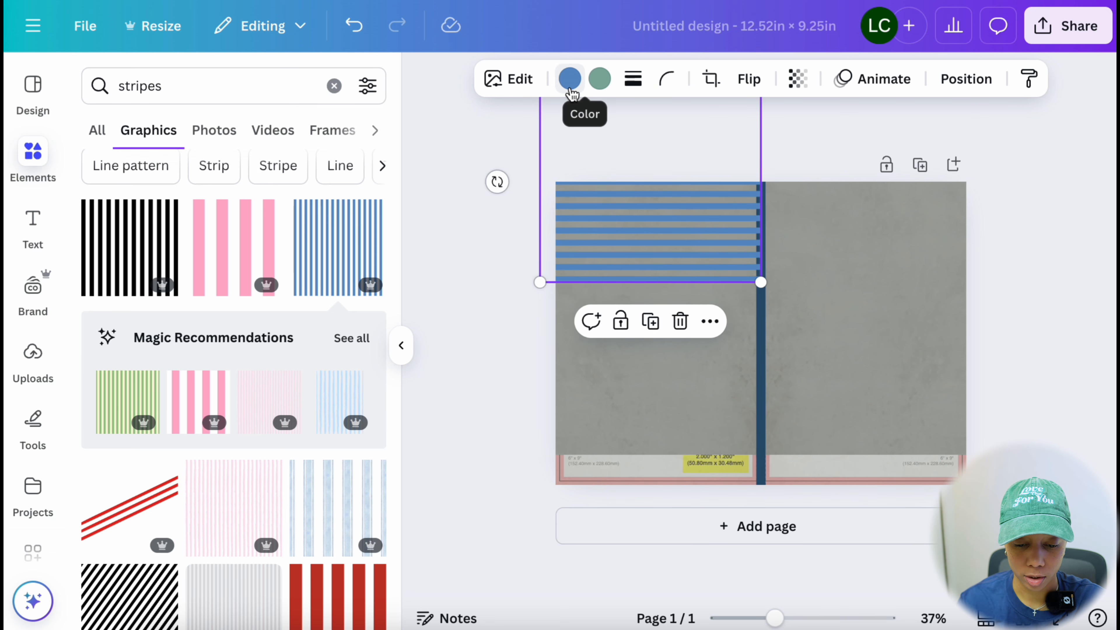
left_click(570, 79)
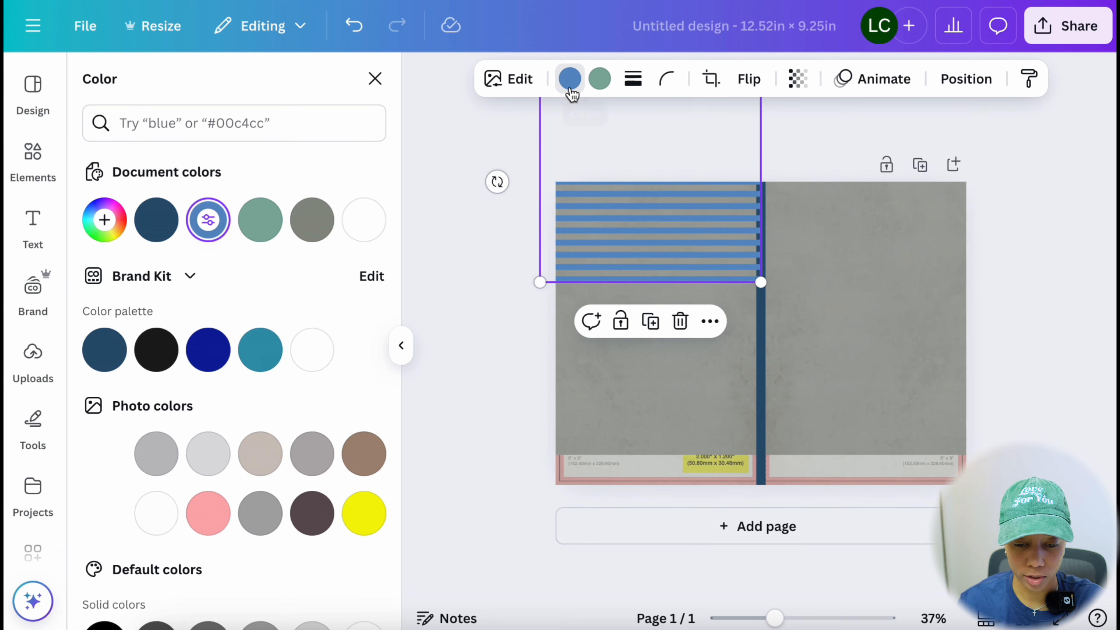
left_click(308, 226)
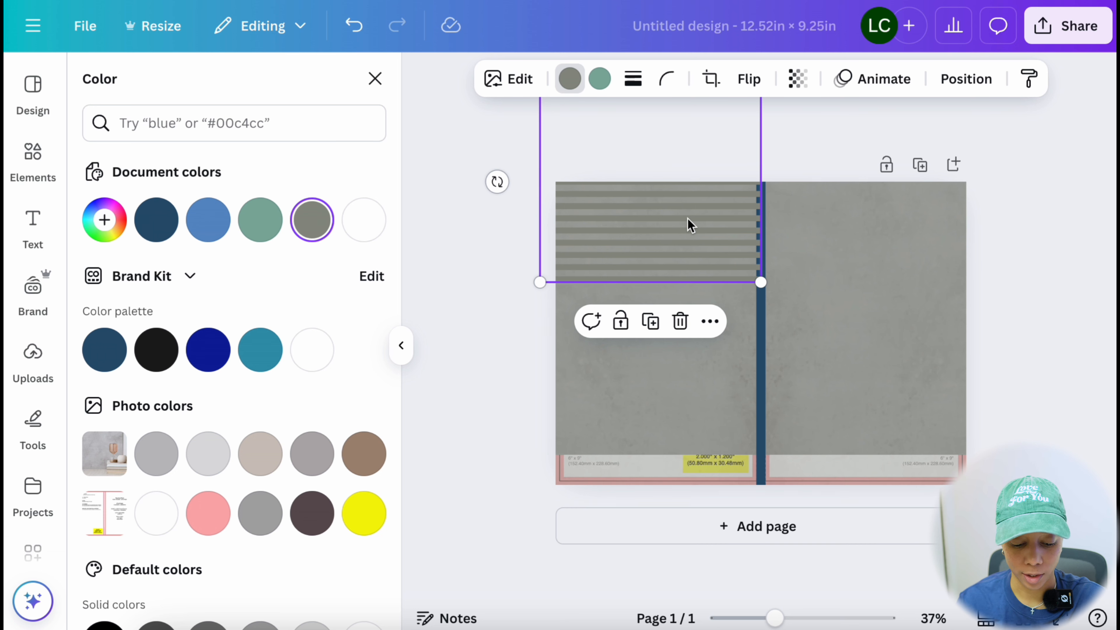
Duplicate the stripes onto the upper front cover and delete the dark blue spine bar.
key("ctrl+d")
left_click_drag(687, 217, 900, 218)
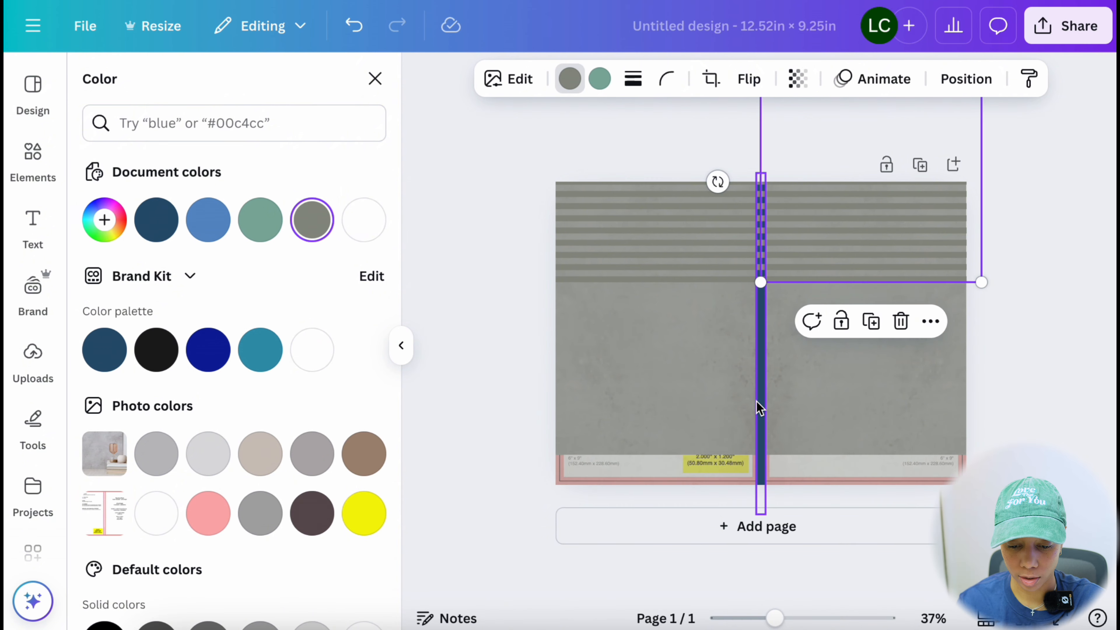
left_click(762, 408)
key("Delete")
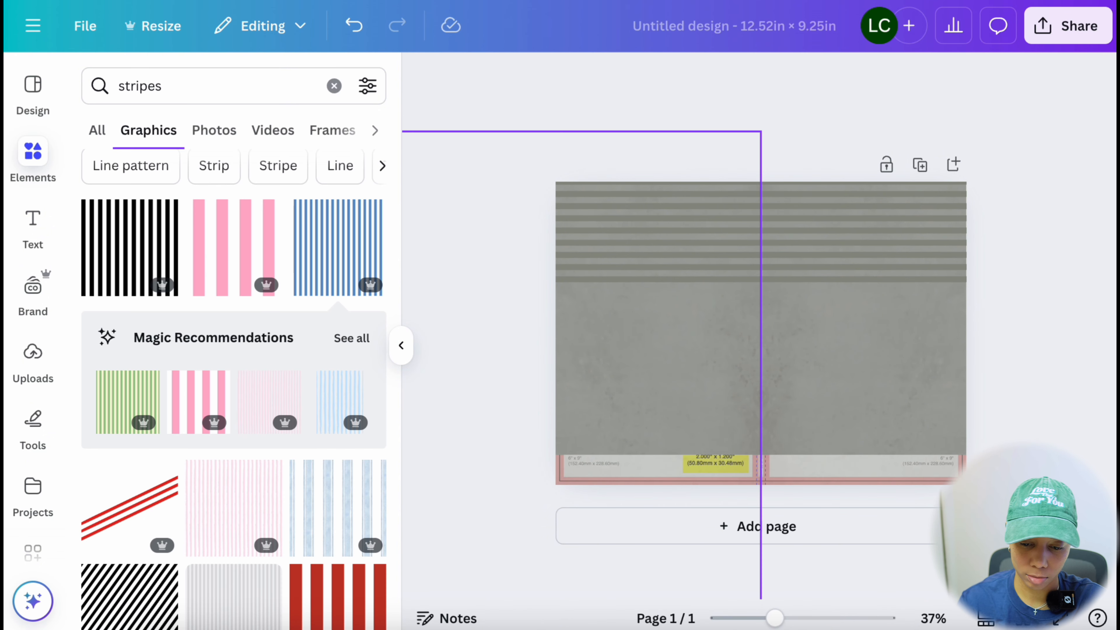
Copy the upper back-cover stripes and place the copy along the back cover's lower edge, aligned to the page centre.
left_click(678, 241)
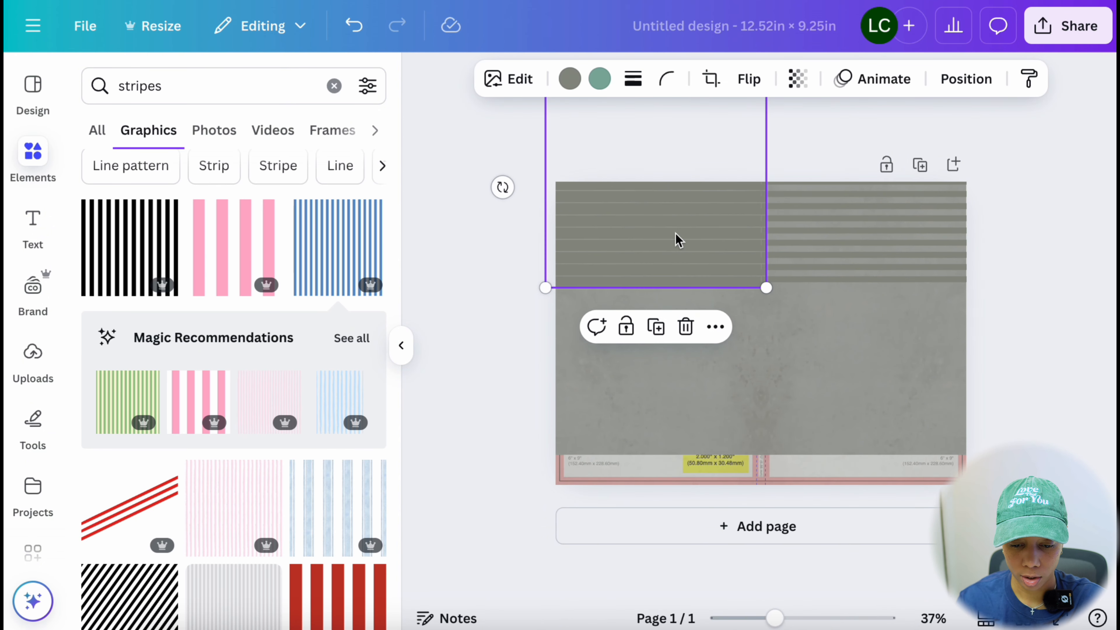
left_click_drag(676, 240, 676, 538)
scroll(675, 534, "up", 5)
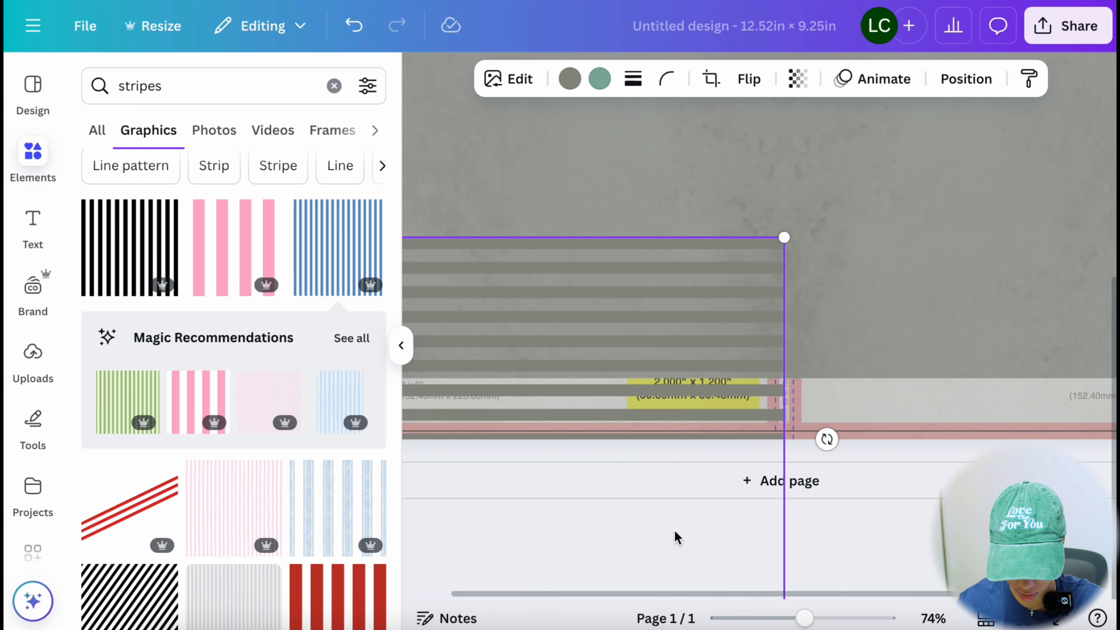
scroll(714, 391, "up", 3)
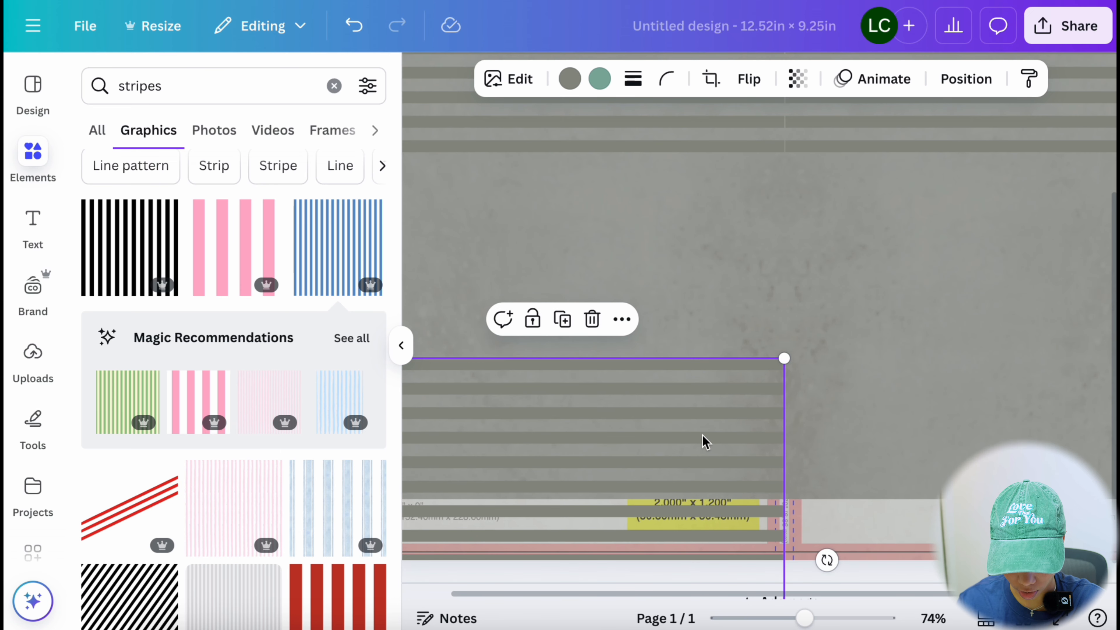
left_click_drag(705, 443, 702, 435)
Shift the upper stripes on both covers slightly up, and move the lower back-cover stripes slightly down.
scroll(685, 370, "up", 4)
left_click_drag(684, 370, 698, 252)
left_click(917, 230)
left_click_drag(918, 230, 921, 215)
scroll(863, 353, "down", 3)
scroll(862, 353, "down", 5, "ctrl")
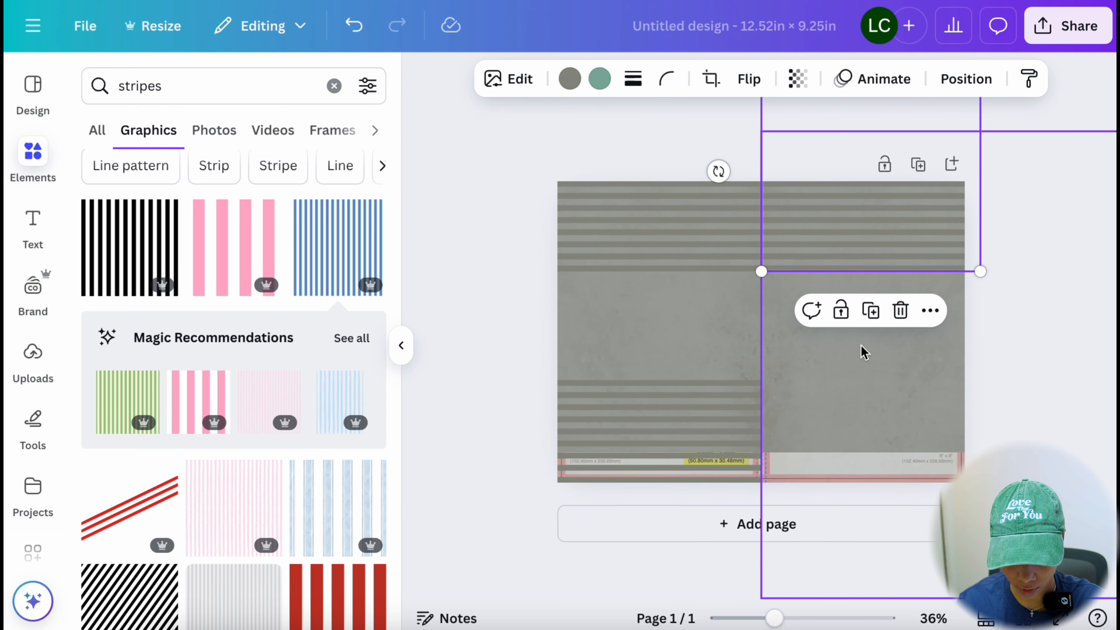
left_click(666, 435)
left_click_drag(666, 435, 667, 441)
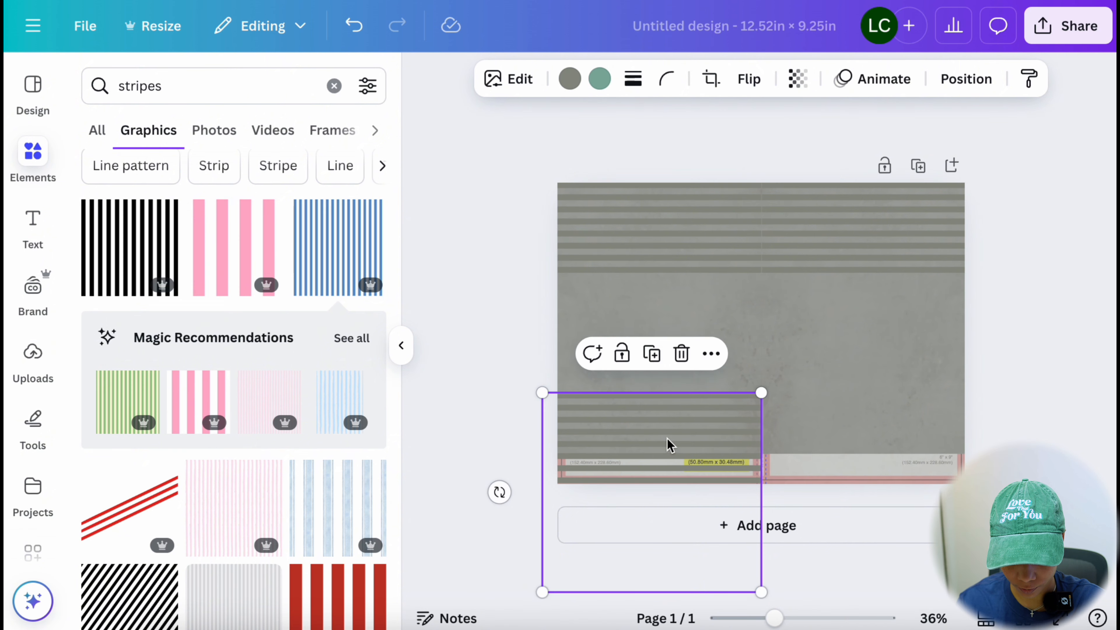
Duplicate the lower back-cover stripes onto the lower front cover and send the copy to the back.
key("ctrl+d")
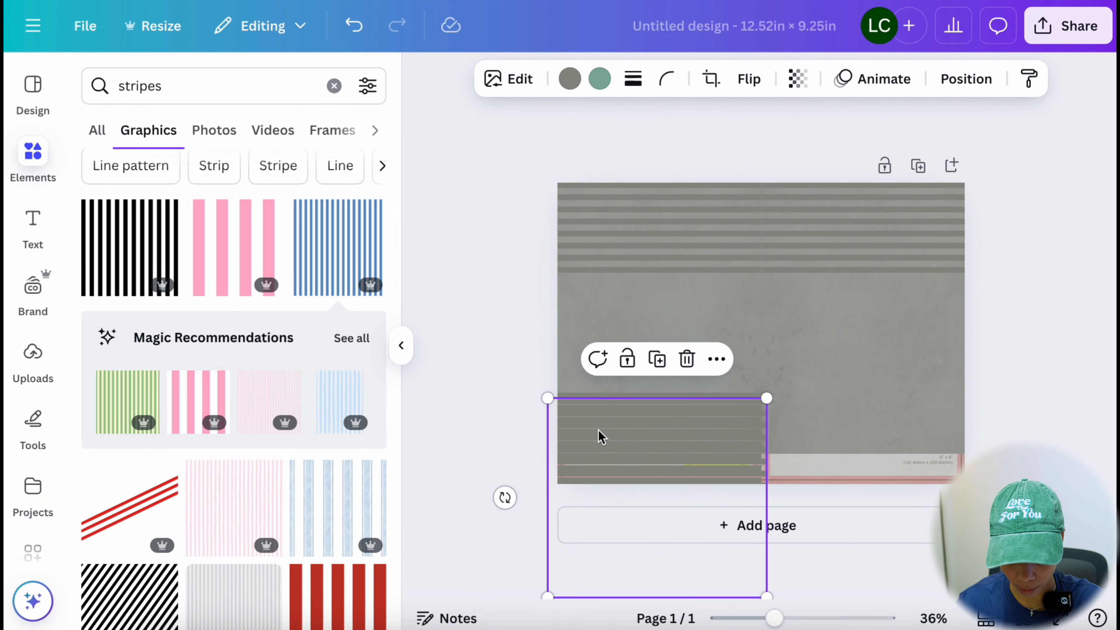
left_click_drag(602, 436, 813, 422)
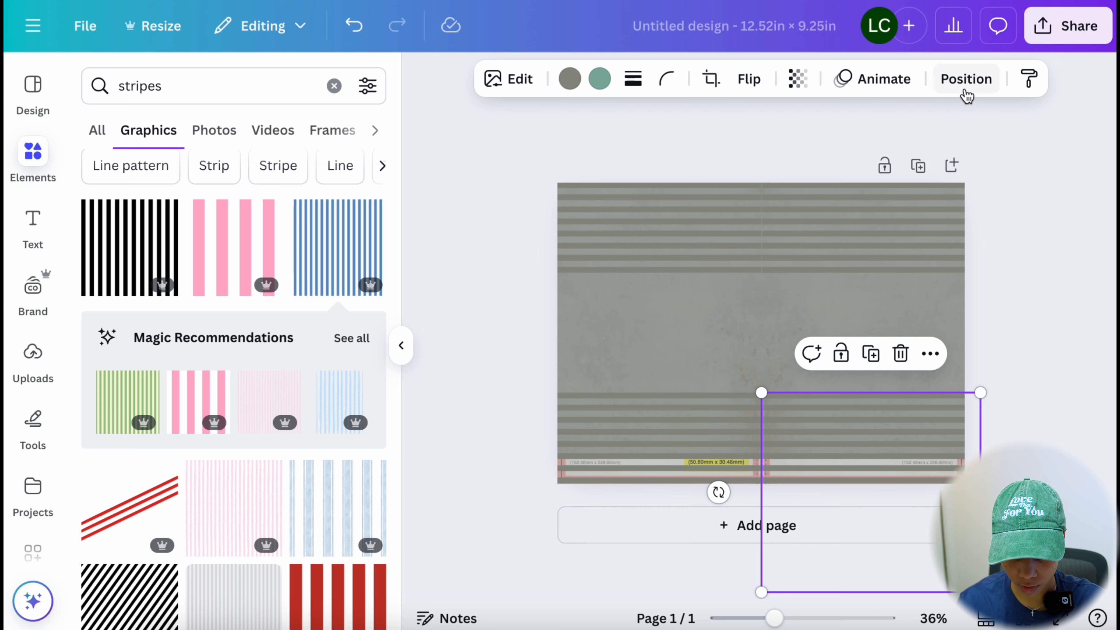
left_click(966, 78)
left_click(291, 220)
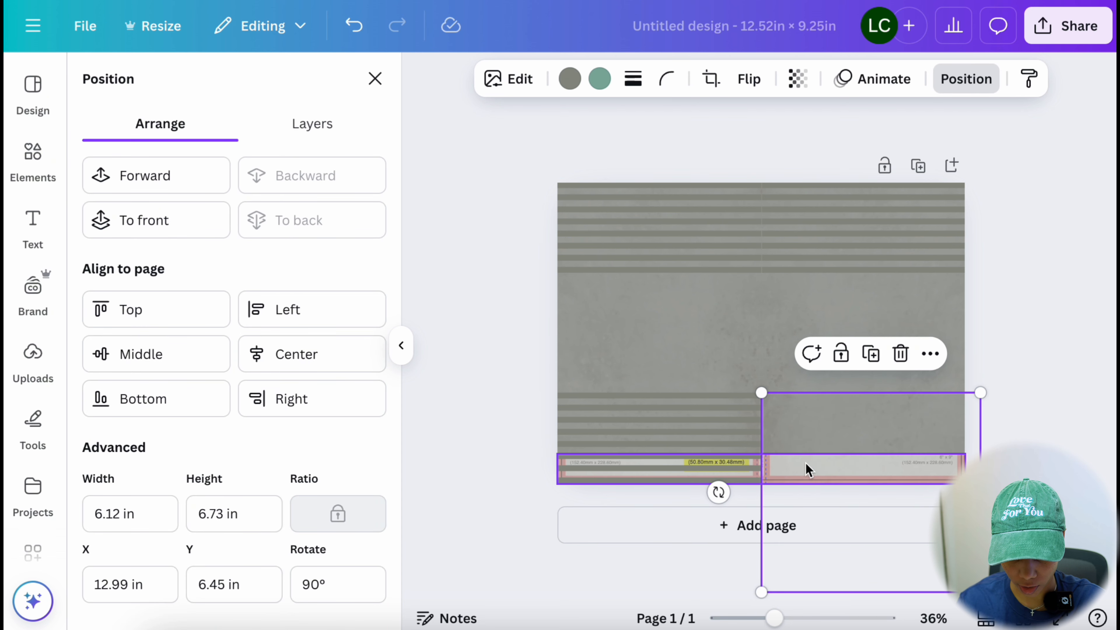
Move the lower back-cover stripes behind the template strip and send the front-cover background image to the back.
left_click(798, 477)
left_click(630, 443)
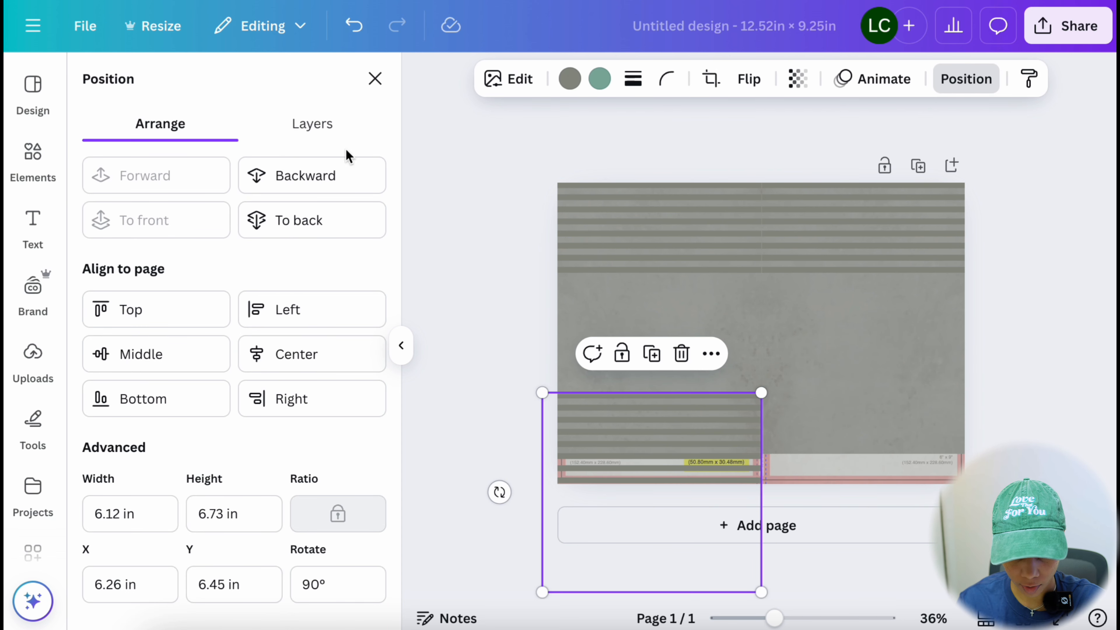
left_click(337, 175)
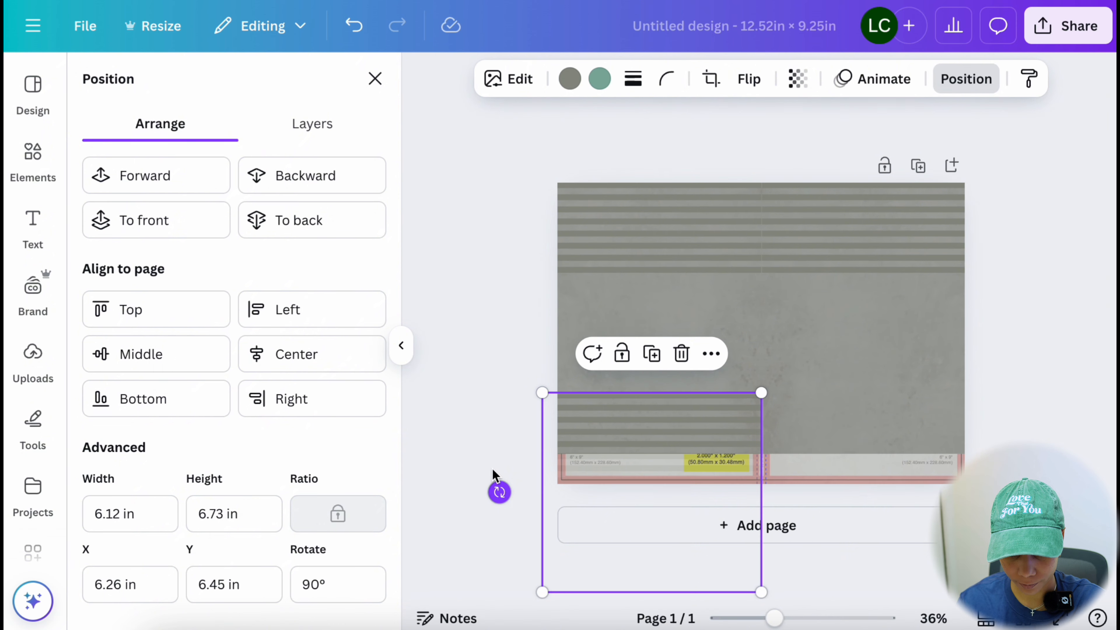
left_click(492, 454)
left_click(682, 462)
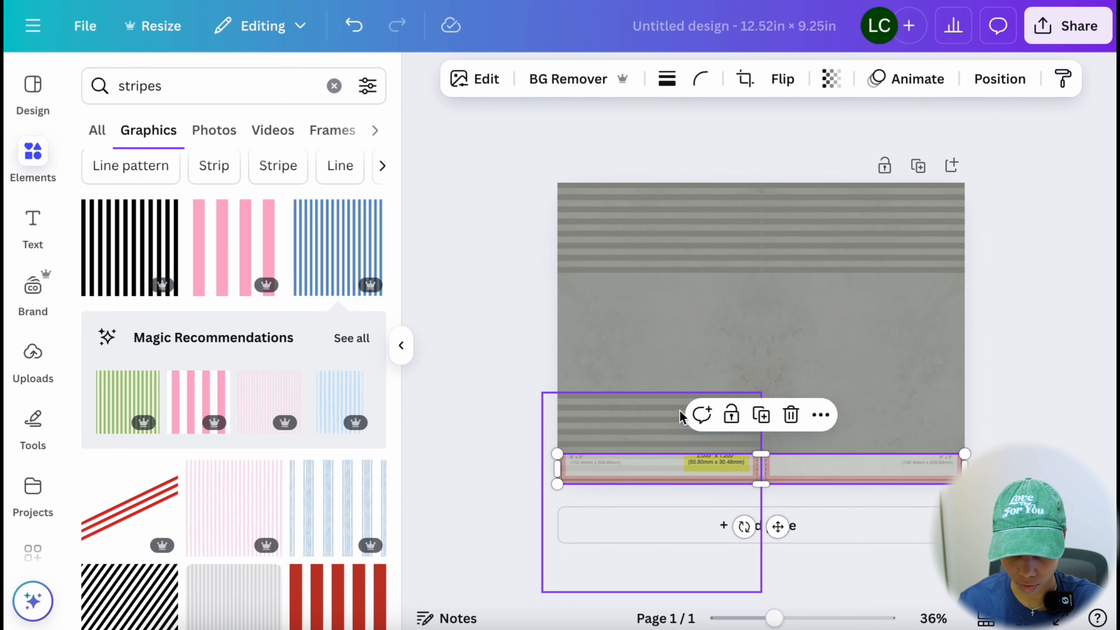
left_click(899, 350)
left_click(999, 79)
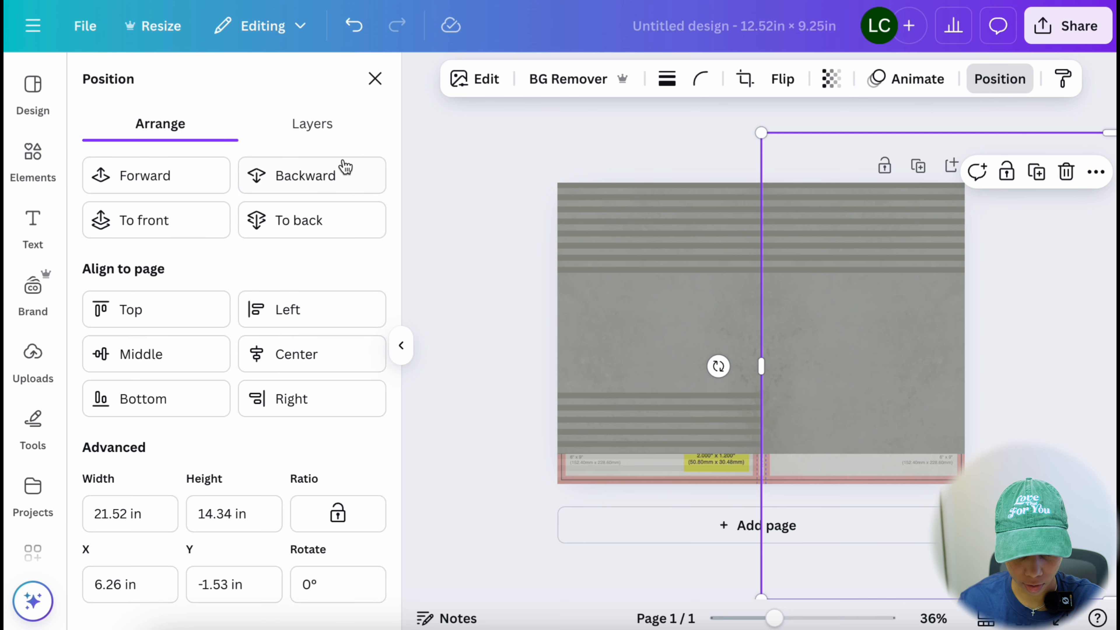
left_click(336, 225)
left_click(504, 453)
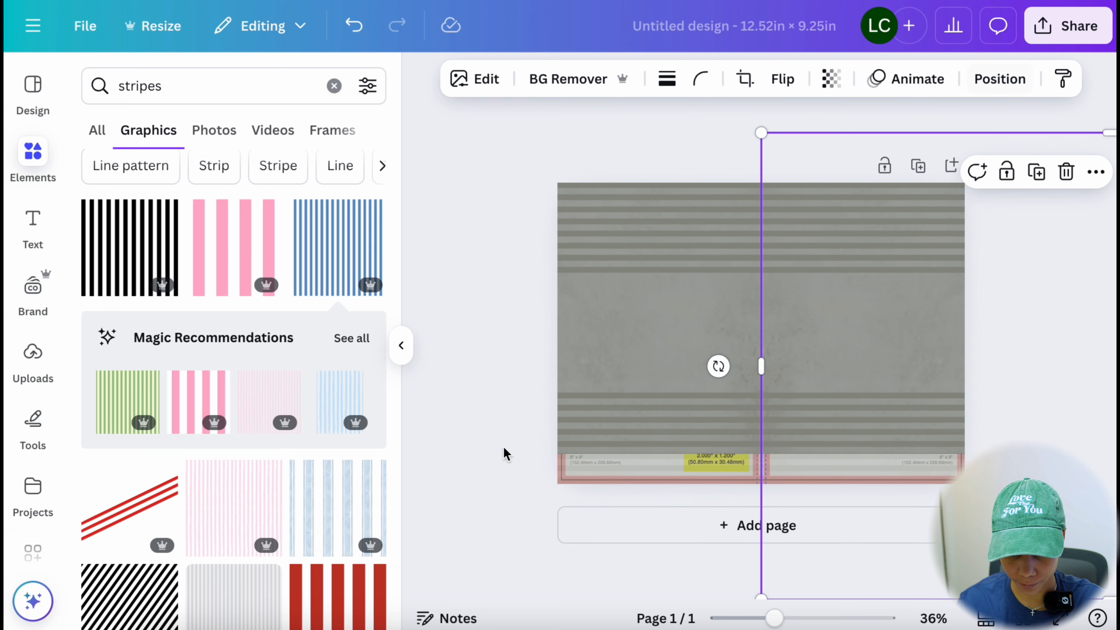
Delete the template strip along the cover's lower edge, and lock all remaining background and stripe elements.
left_click(697, 466)
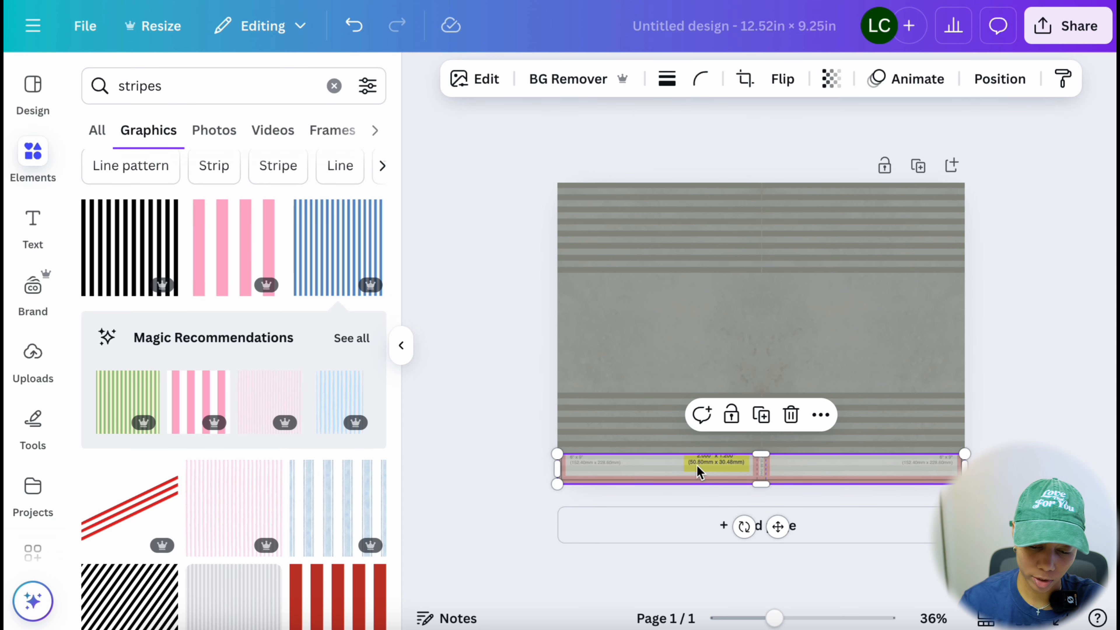
key("Delete")
left_click_drag(763, 596, 513, 337)
scroll(511, 330, "down", 1)
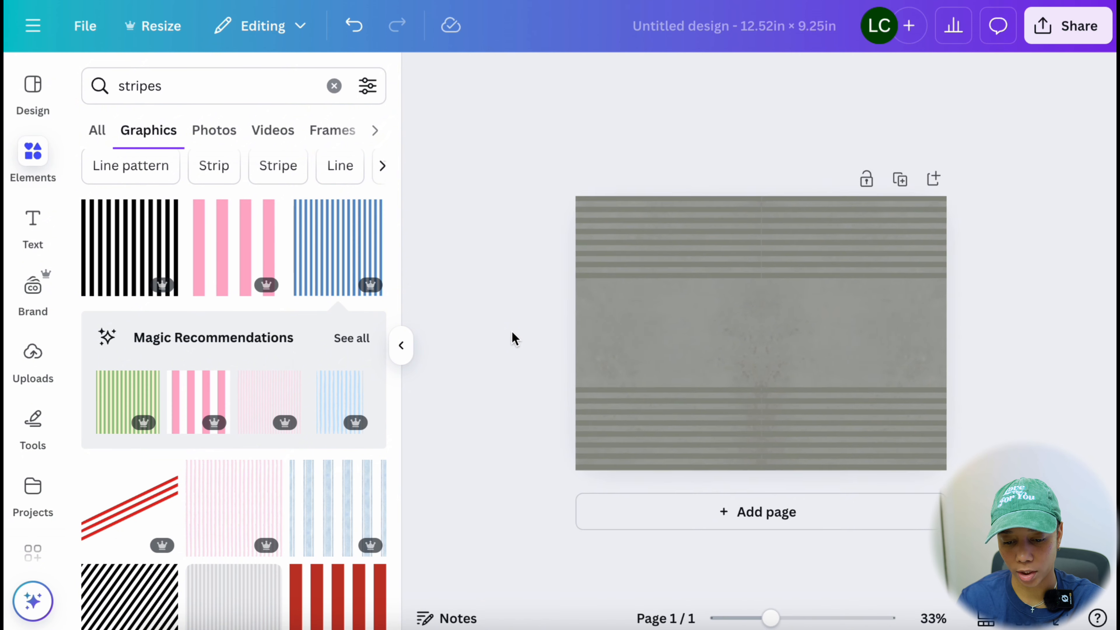
scroll(512, 332, "down", 3)
left_click_drag(970, 497, 489, 93)
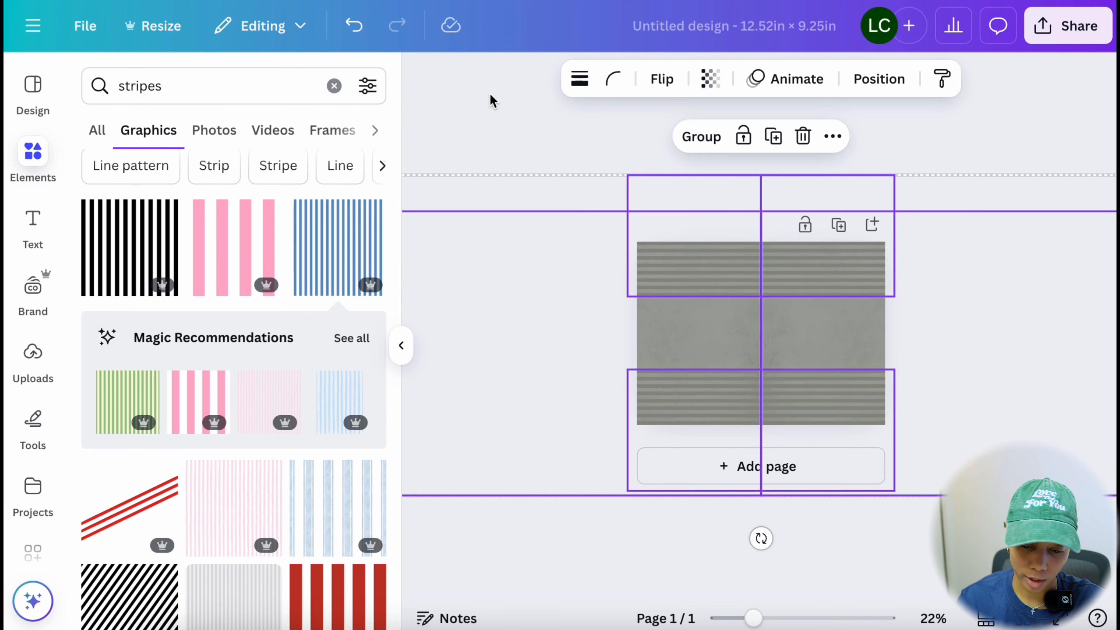
left_click(742, 136)
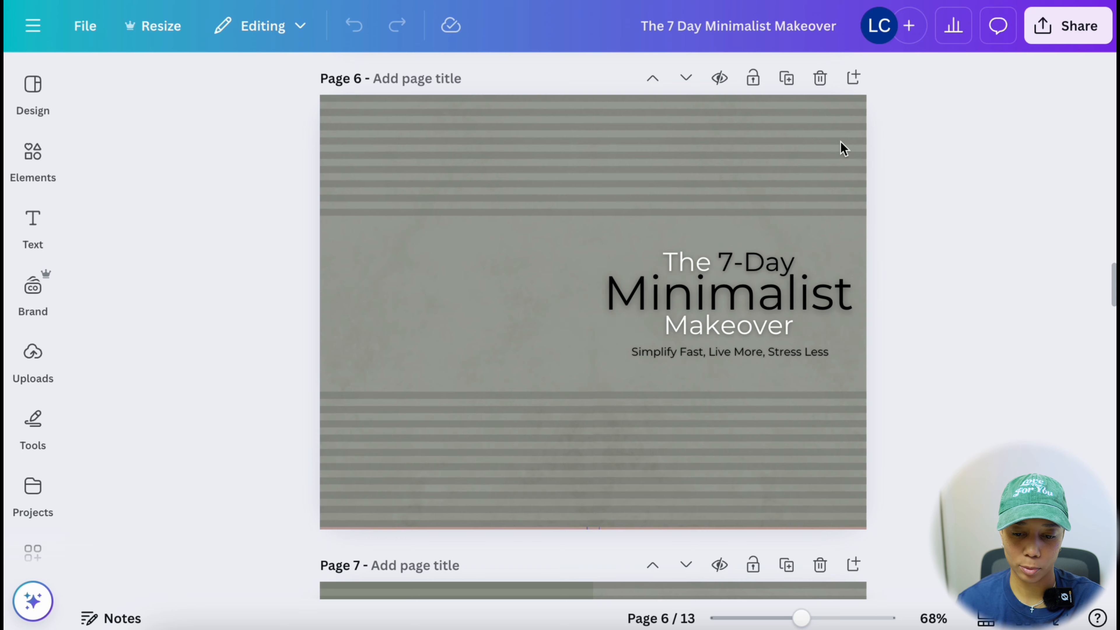
Add a title text box on the front cover and set its font to Montserrat.
left_click(816, 332)
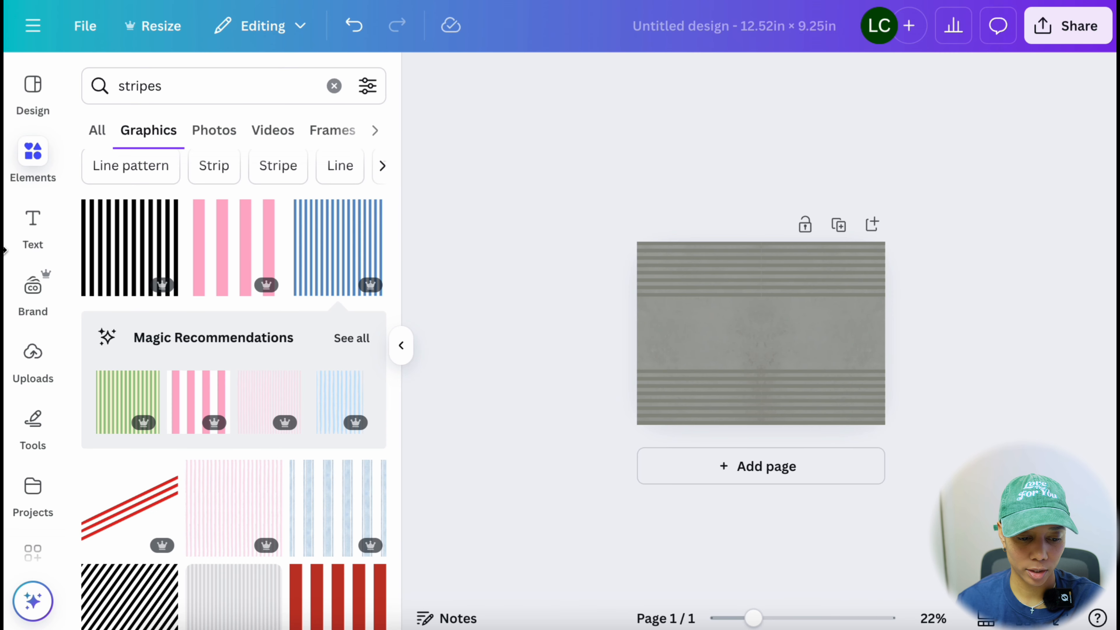
left_click(34, 231)
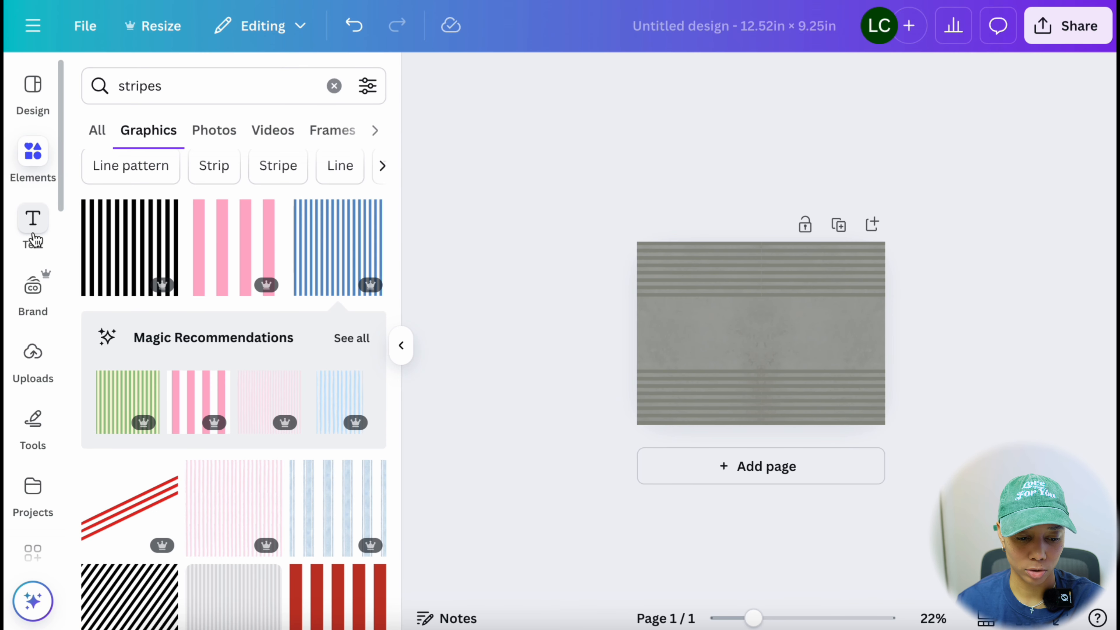
left_click(159, 291)
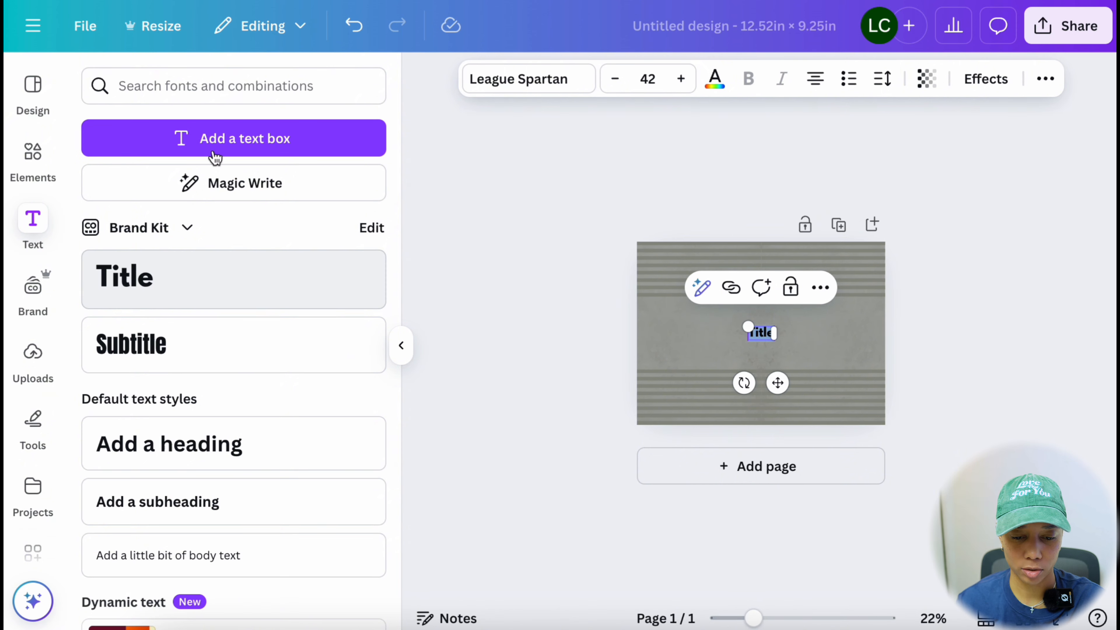
left_click(491, 84)
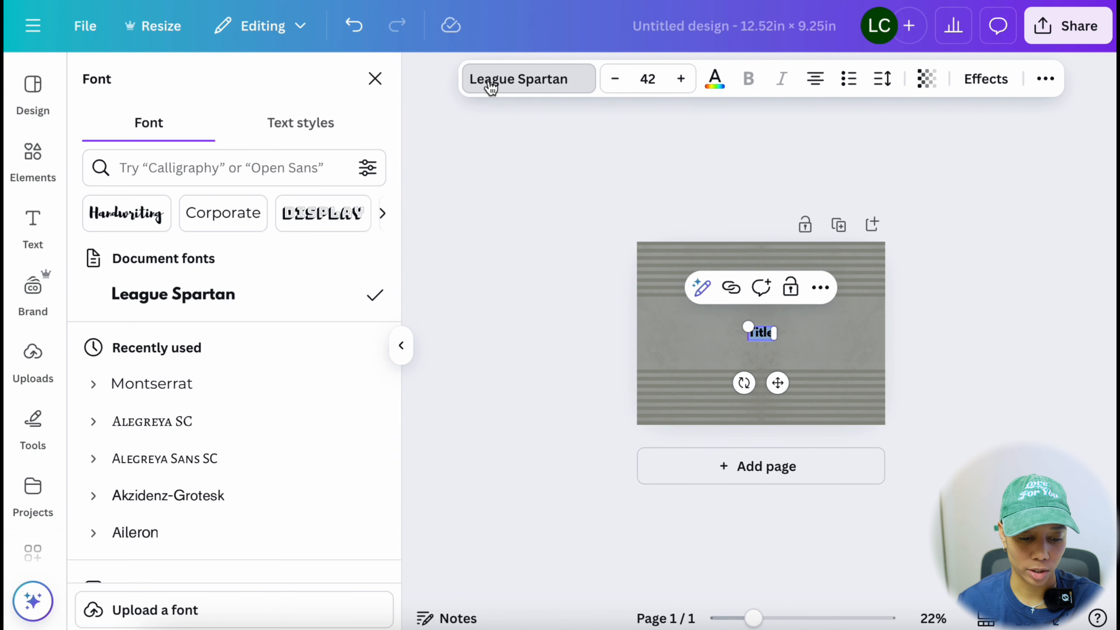
left_click(197, 389)
scroll(692, 406, "up", 5)
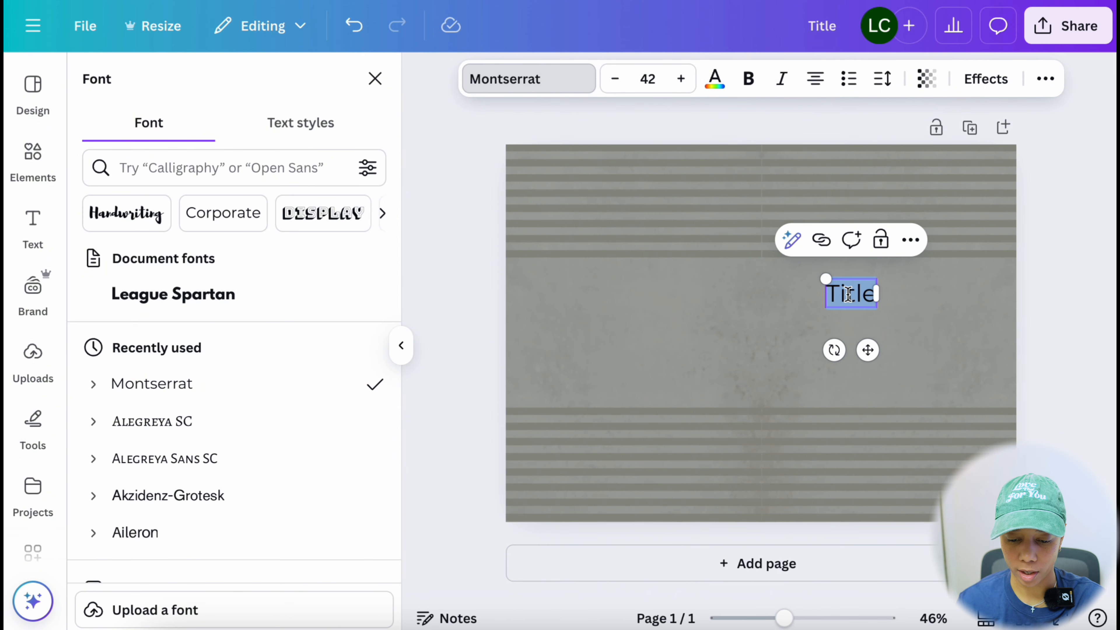
Change the title text to "The 7-Day" and place it in the upper part of the front cover's plain area.
type("THe")
key("BackSpace")
key("BackSpace")
type("he 7")
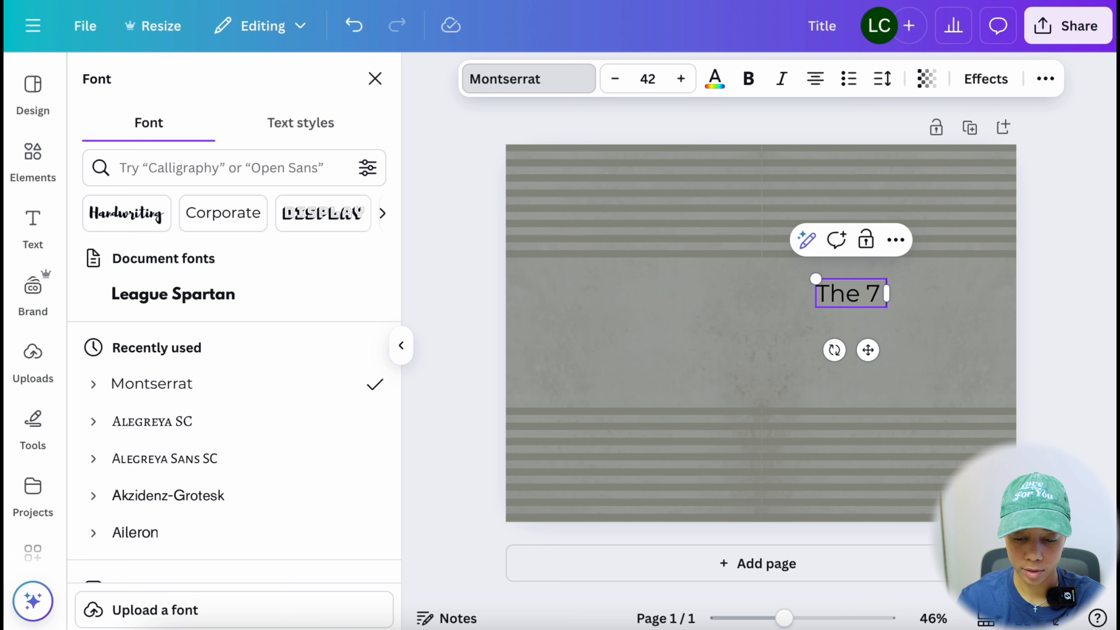
type("-Day")
left_click_drag(868, 350, 927, 342)
Duplicate the "The 7-Day" line directly below itself and change the copy's text to "Minimalist".
left_click(901, 288)
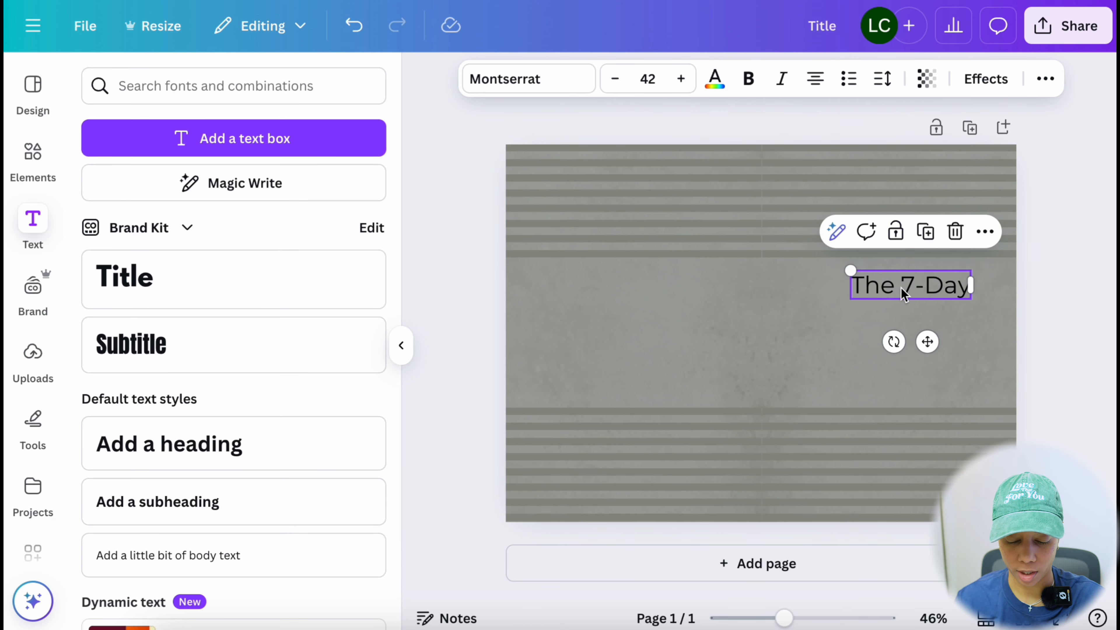
left_click_drag(901, 288, 901, 333)
double_click(902, 333)
type("MINIMAL")
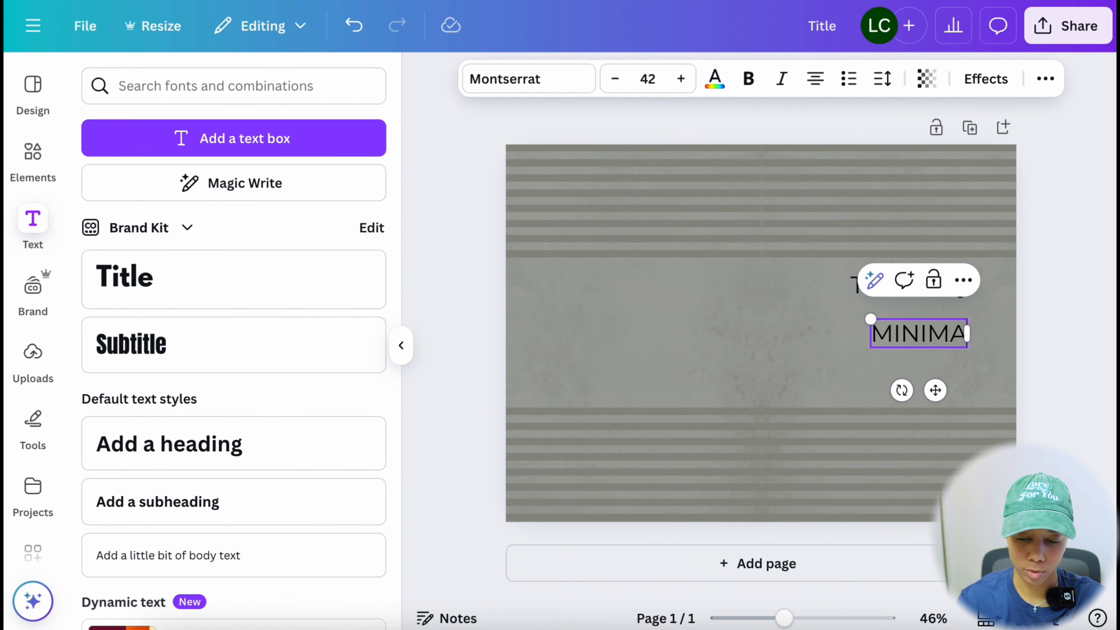
type("IST")
left_click_drag(916, 333, 916, 314)
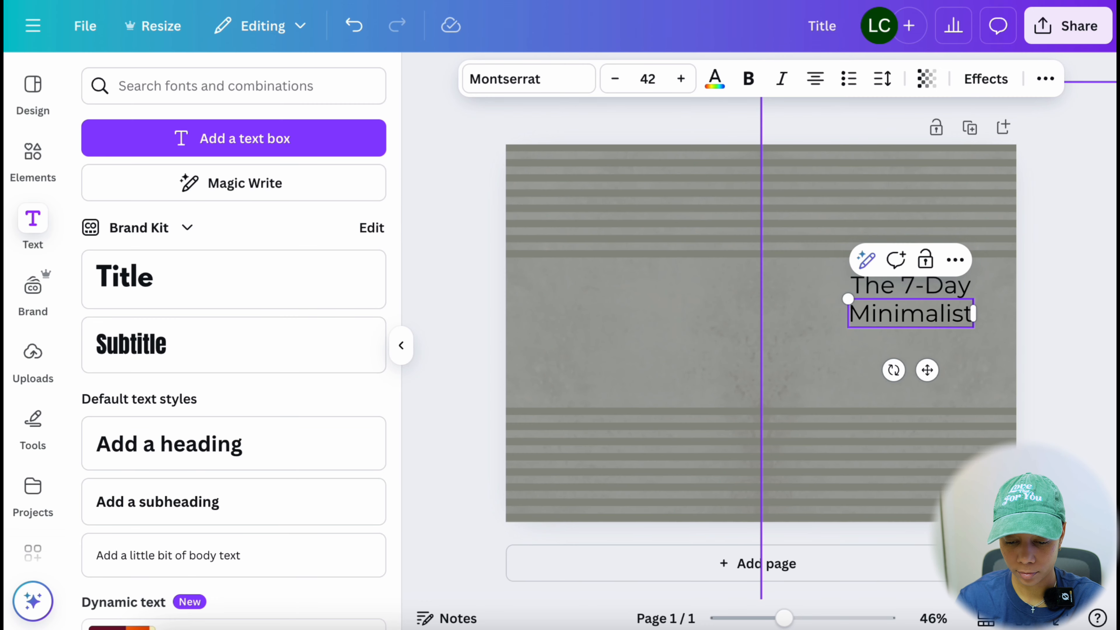
Duplicate "Minimalist" below itself as "Makeover" and place the small subtitle "Simplify Fast, Live More, Stress Less" beneath the title.
left_click(790, 353)
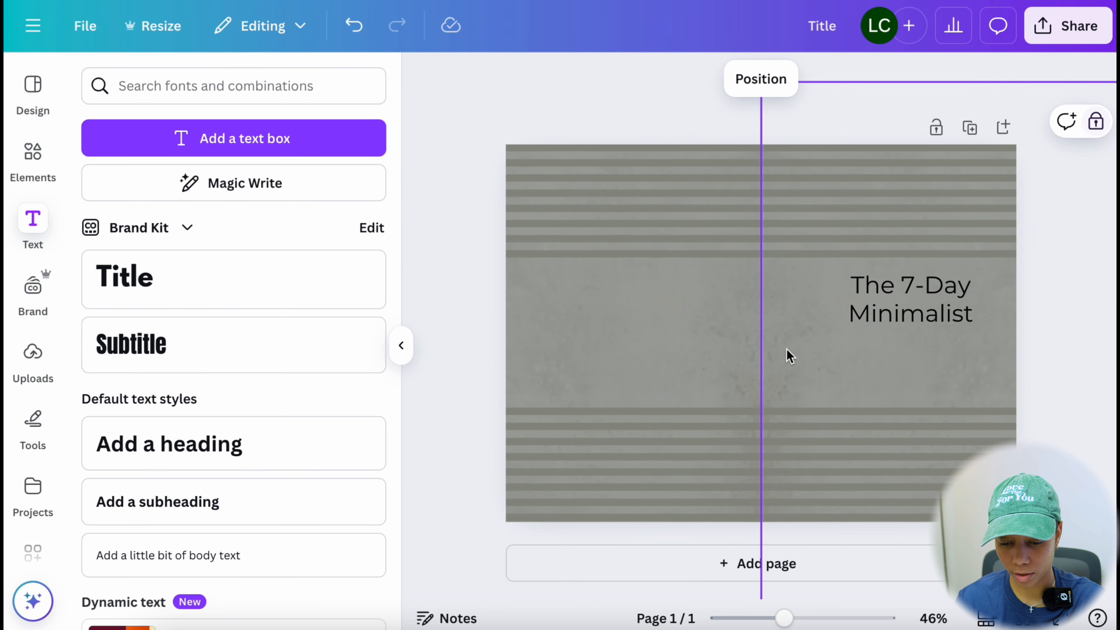
left_click(904, 326)
left_click_drag(905, 327, 904, 355)
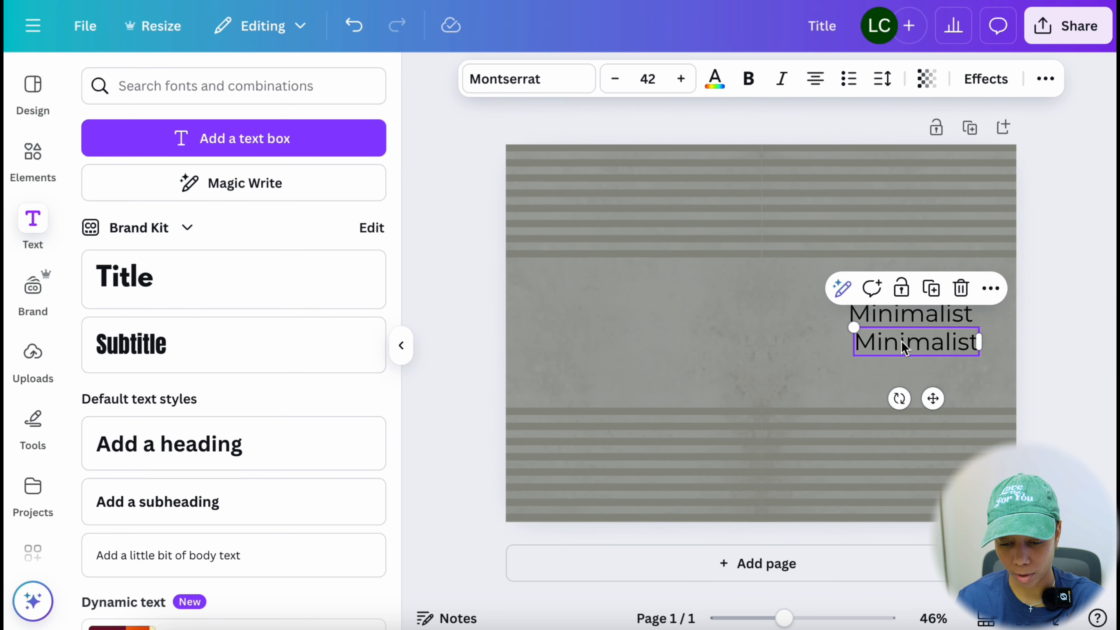
double_click(909, 341)
type("Makeover")
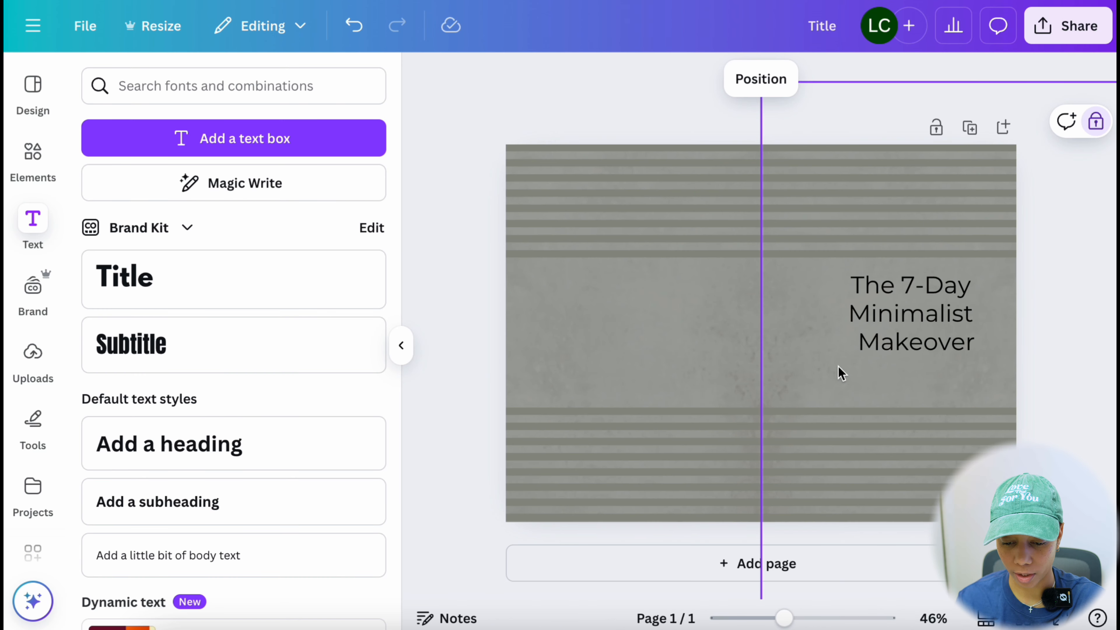
type("Simplify Fast, Live More, Stress Less")
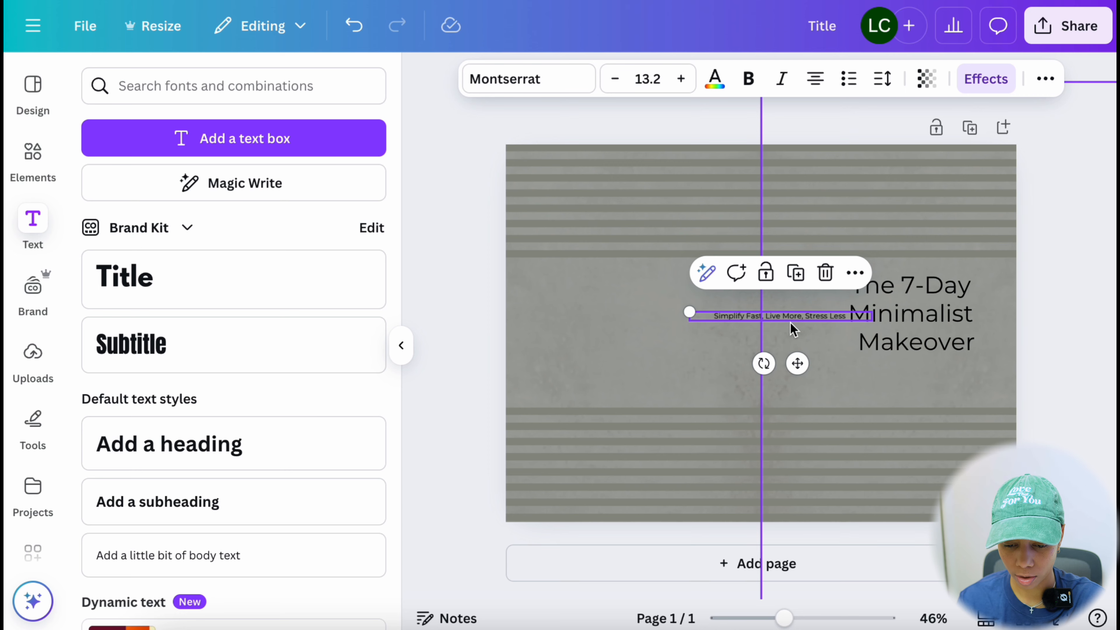
left_click_drag(797, 363, 916, 429)
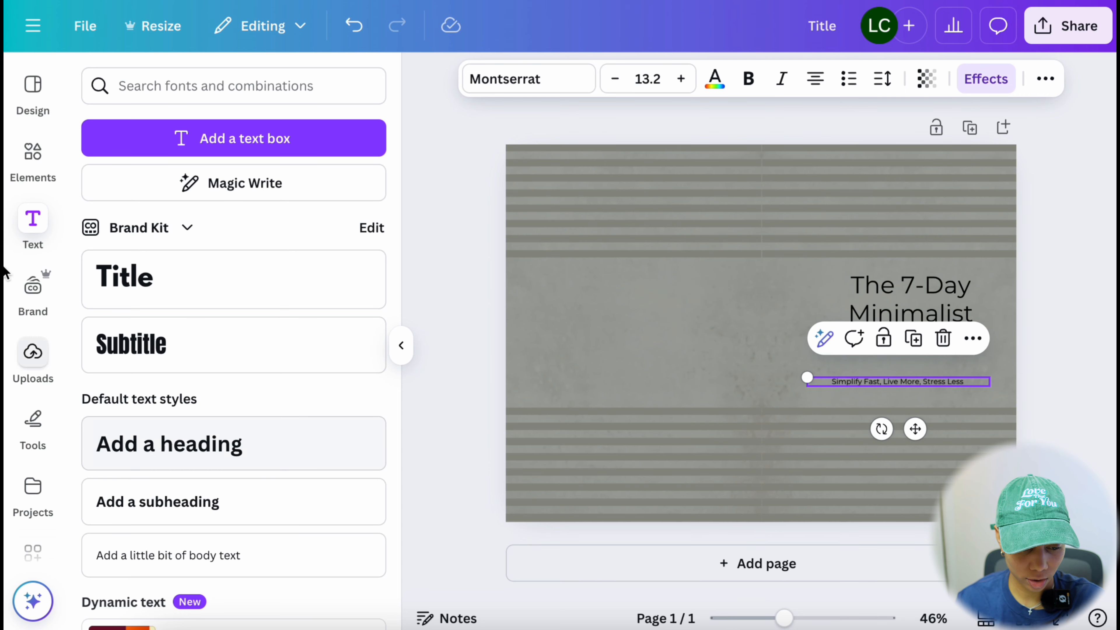
Place the uploaded 6 x 9 inch cover template over the whole page, make it semi-transparent and crop away its upper part.
left_click(33, 353)
left_click_drag(125, 320, 543, 422)
left_click_drag(760, 154, 764, 242)
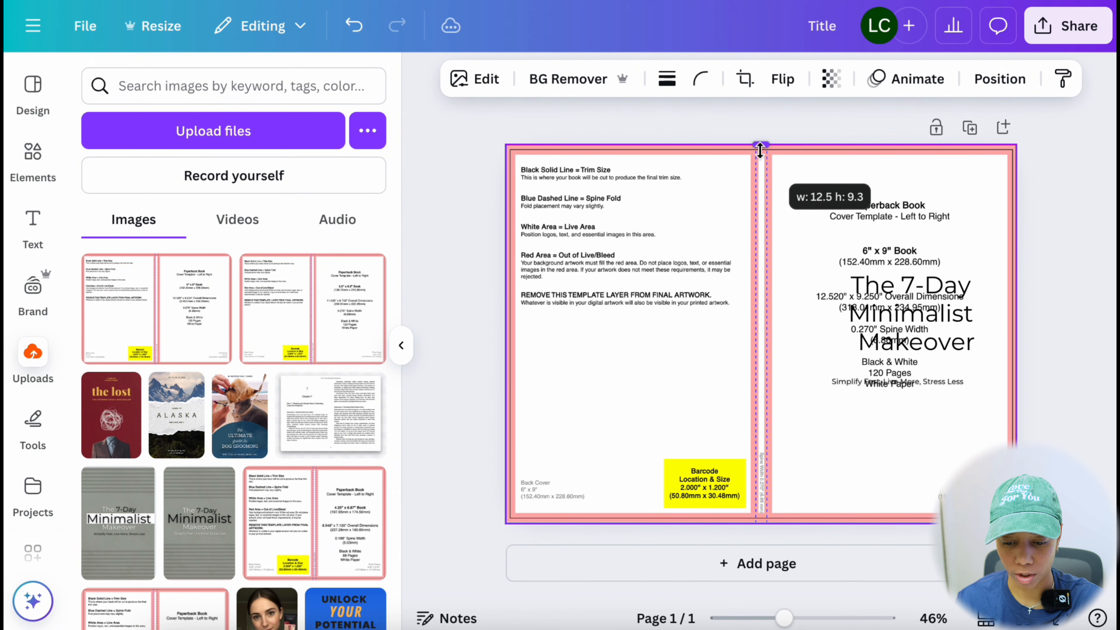
Shift the three title lines left to centre them on the template's front cover.
left_click(904, 283)
left_click(765, 358)
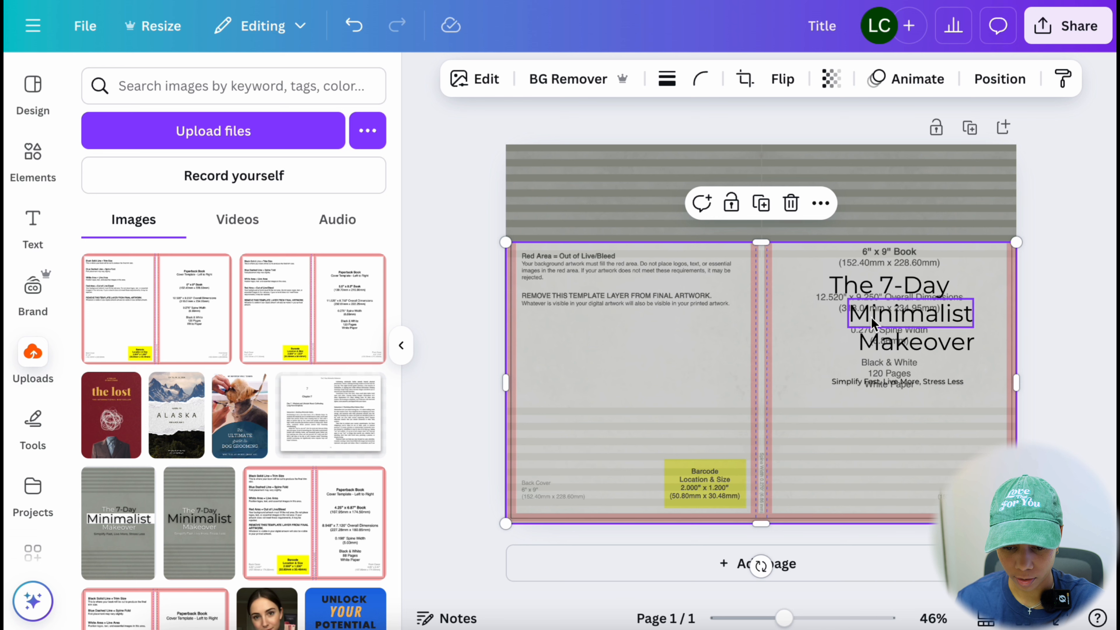
left_click_drag(872, 323, 863, 352)
Colour the word "The" in the first title line white.
double_click(851, 285)
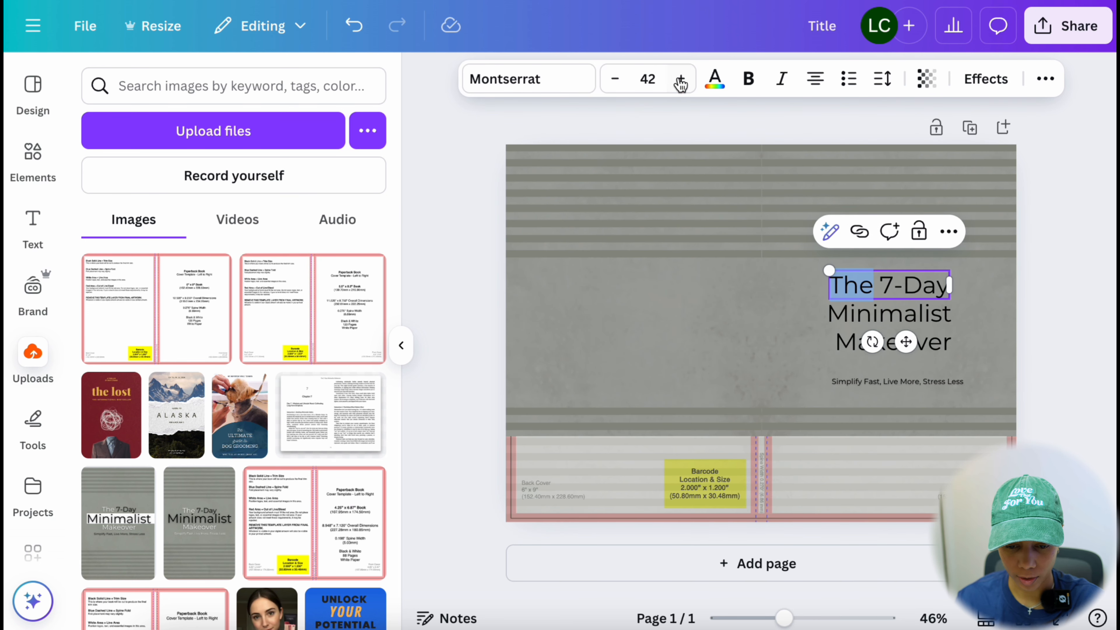
left_click(714, 78)
left_click(318, 352)
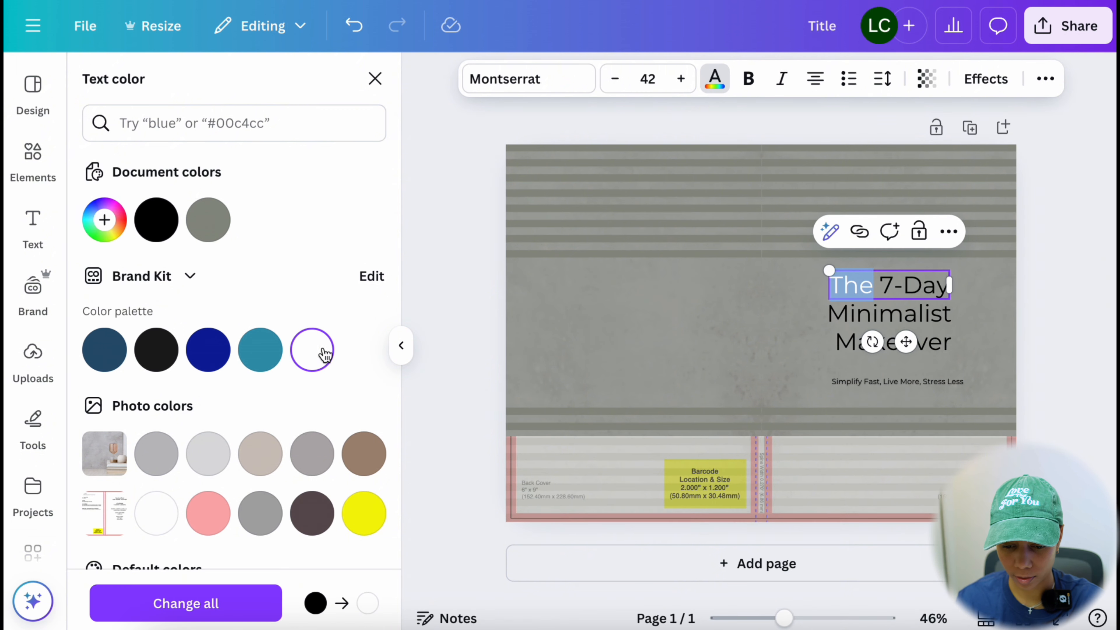
left_click(801, 315)
Shrink the "The 7-Day" line to font size 32.6 and centre it slightly higher above "Minimalist".
left_click(860, 290)
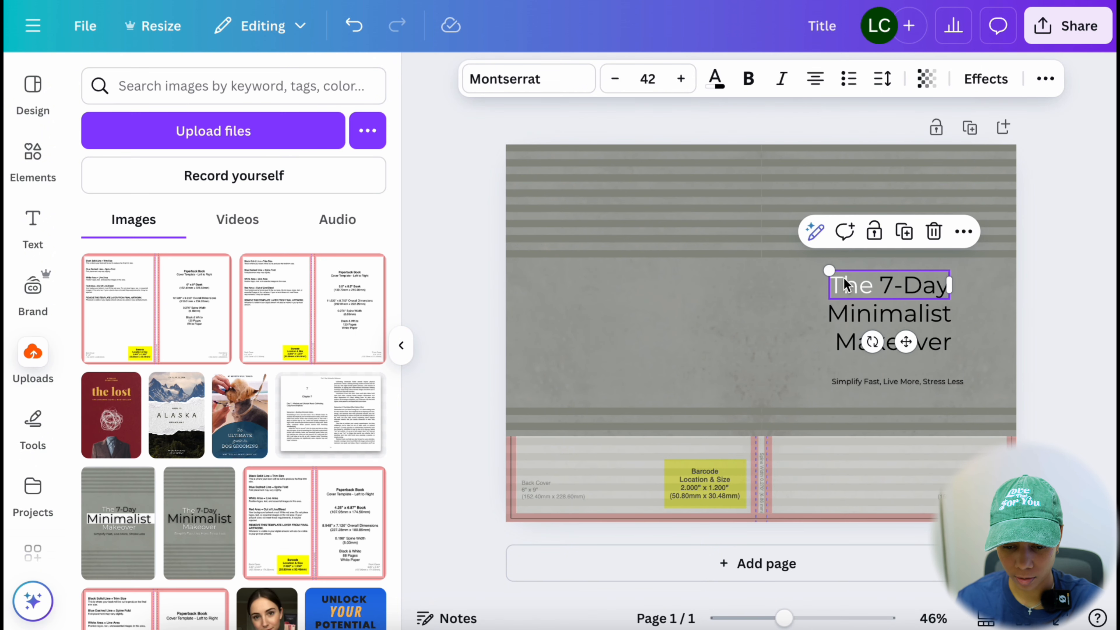
left_click_drag(837, 272, 856, 277)
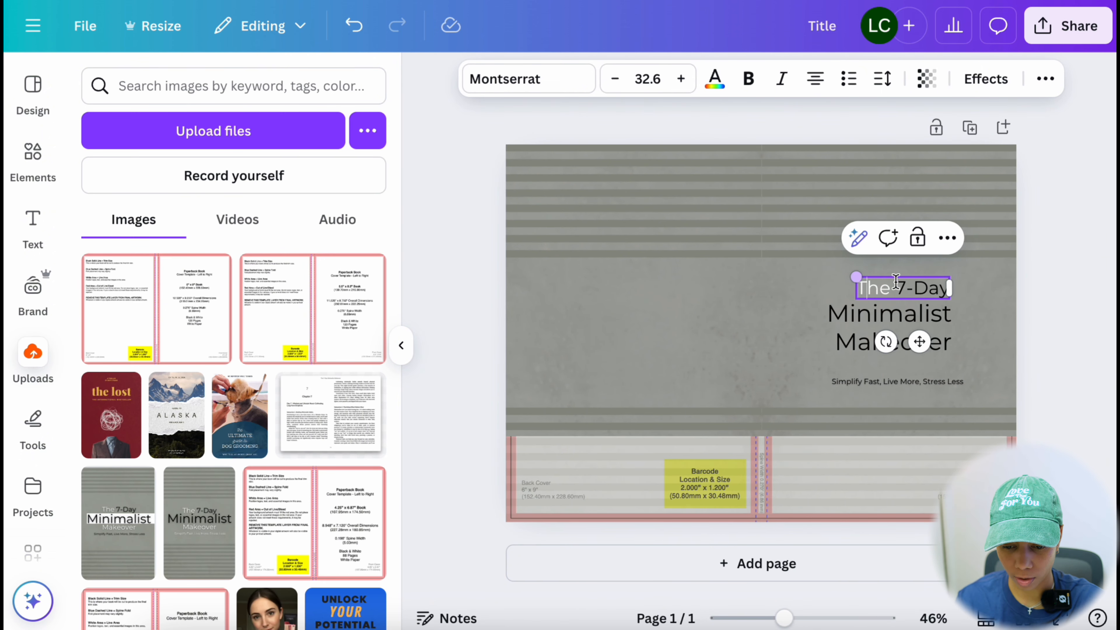
left_click_drag(910, 346, 906, 337)
Increase the font size of the "Minimalist" title line to 57.
left_click(858, 321)
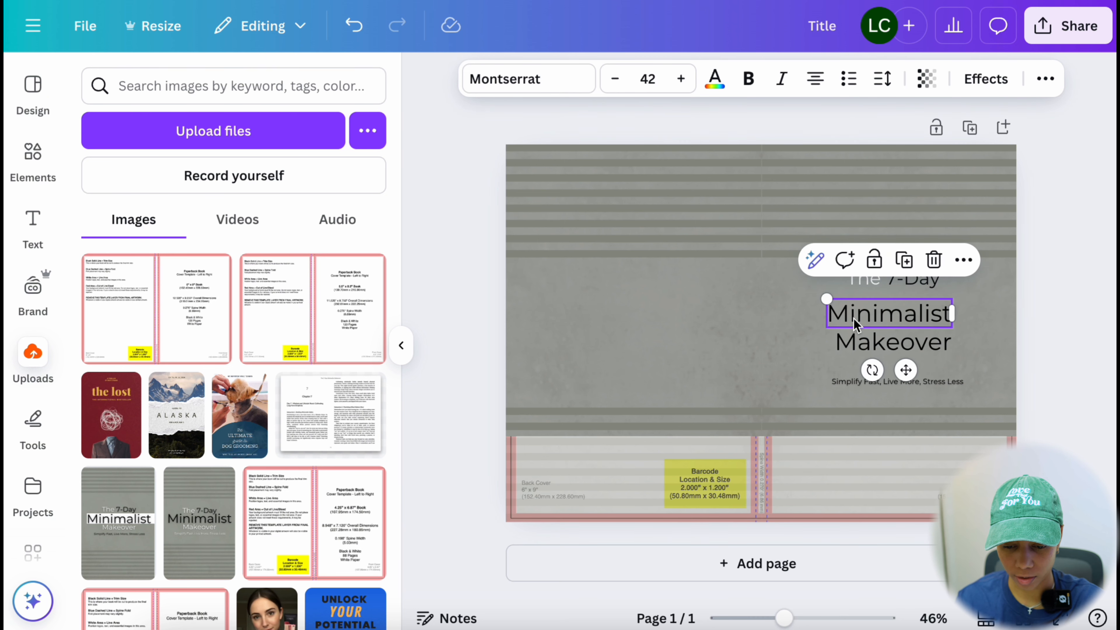
left_click(681, 79)
left_click(681, 79)
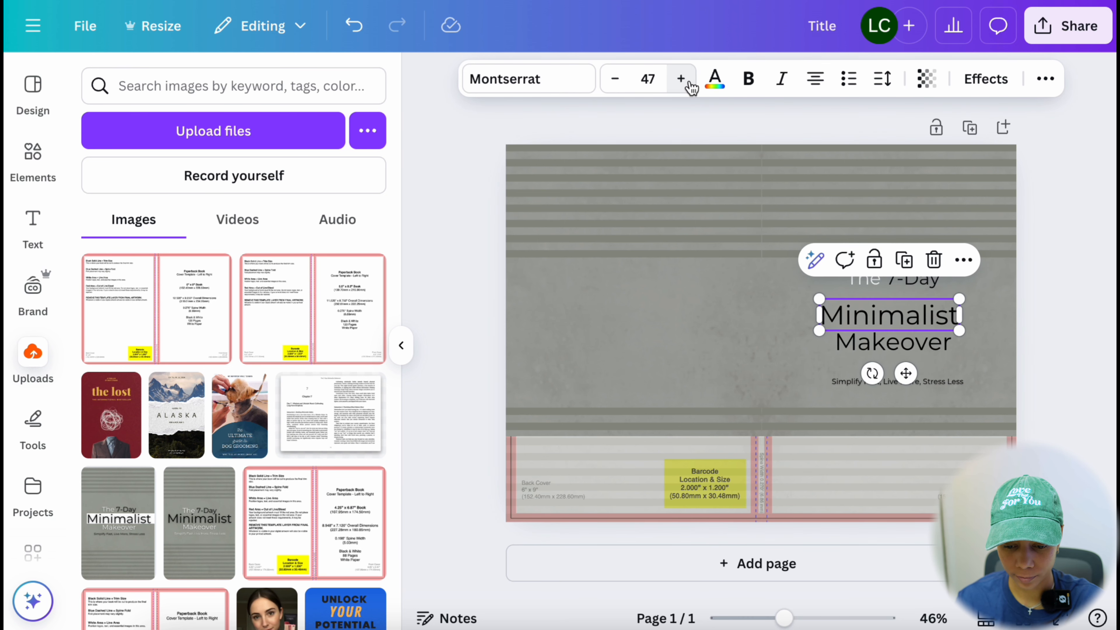
left_click(682, 79)
left_click(681, 80)
left_click(681, 79)
left_click(681, 79)
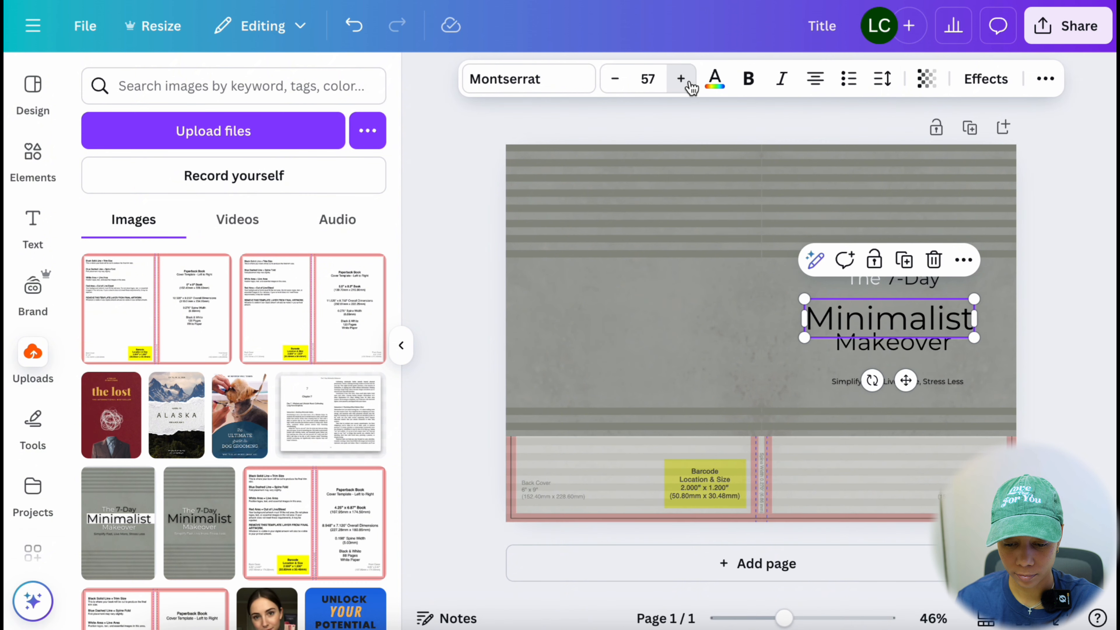
Set the "Minimalist" title line to font size 63 and move it slightly up between "The 7-Day" and "Makeover".
left_click(682, 79)
left_click(681, 79)
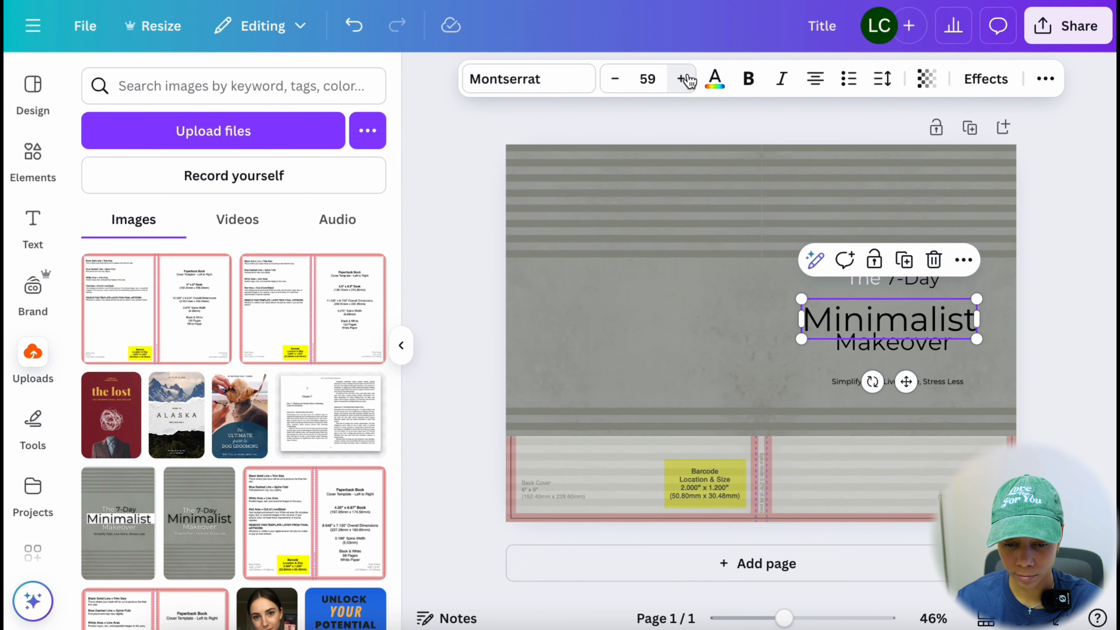
left_click(682, 79)
left_click(681, 79)
left_click(681, 79)
left_click(681, 80)
left_click_drag(896, 383, 895, 370)
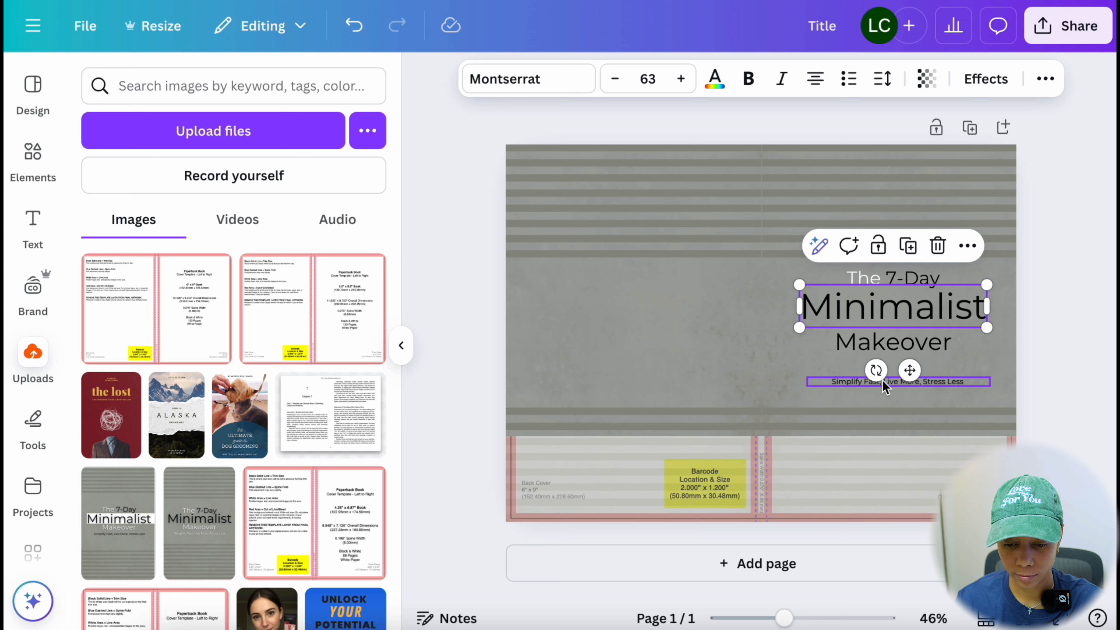
Colour the "Makeover" title line white.
left_click(865, 351)
left_click(715, 79)
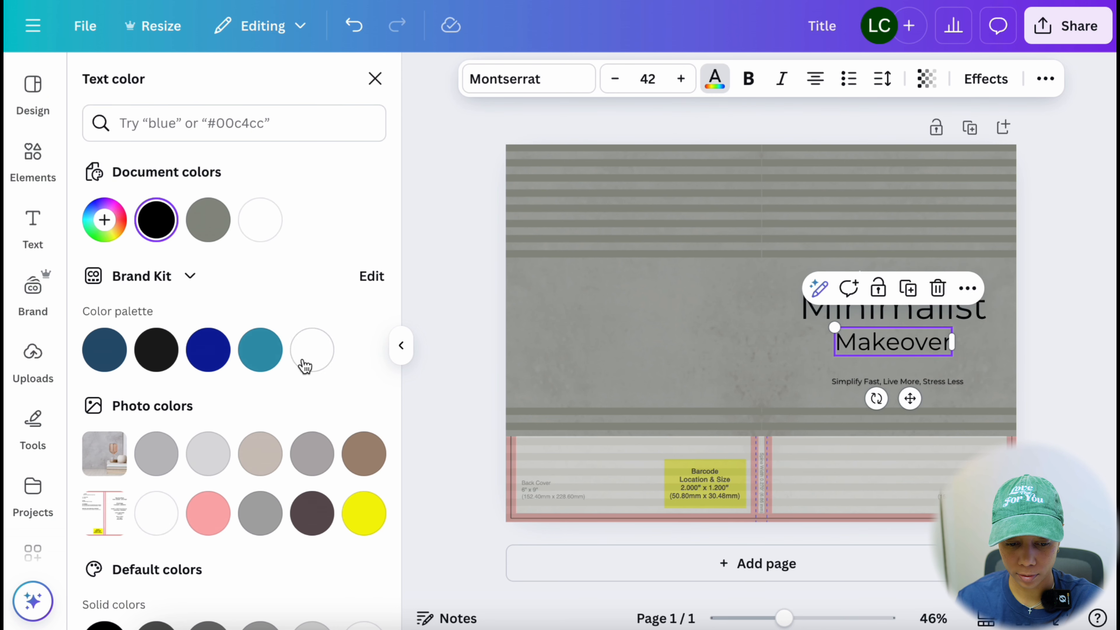
left_click(312, 350)
Move the subtitle "Simplify Fast, Live More, Stress Less" up to sit closely beneath "Makeover".
left_click(822, 384)
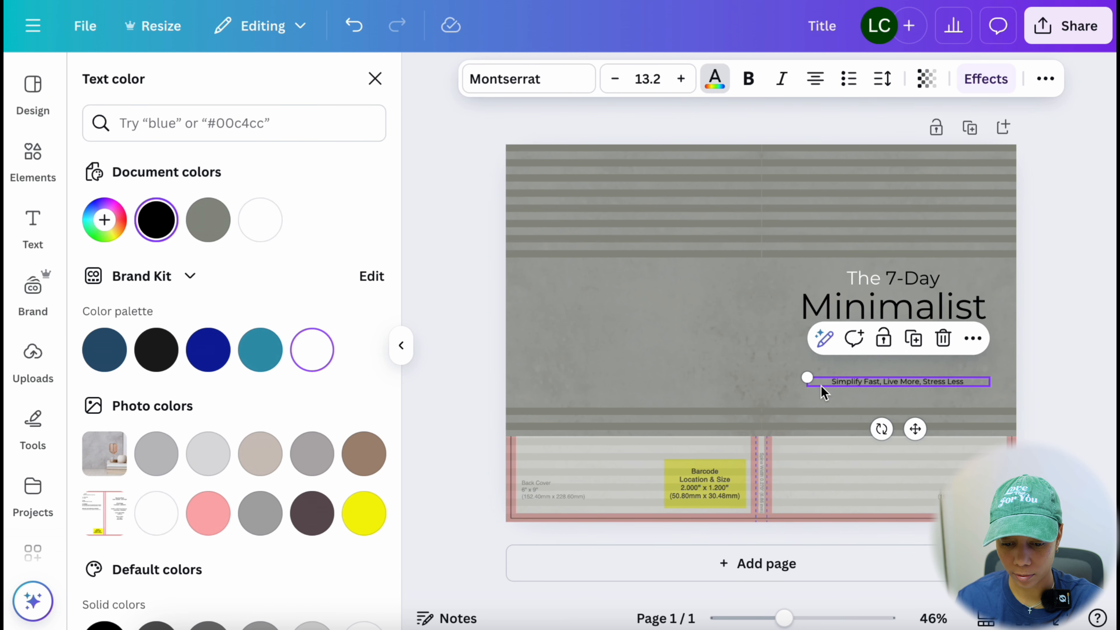
left_click_drag(850, 390, 889, 358)
left_click(887, 360)
Crop the template image down to a thin strip along the cover's bottom edge and undo the last stray change.
left_click(759, 473)
left_click_drag(758, 434, 754, 500)
scroll(904, 308, "up", 5)
left_click_drag(1000, 421, 965, 283)
left_click(370, 24)
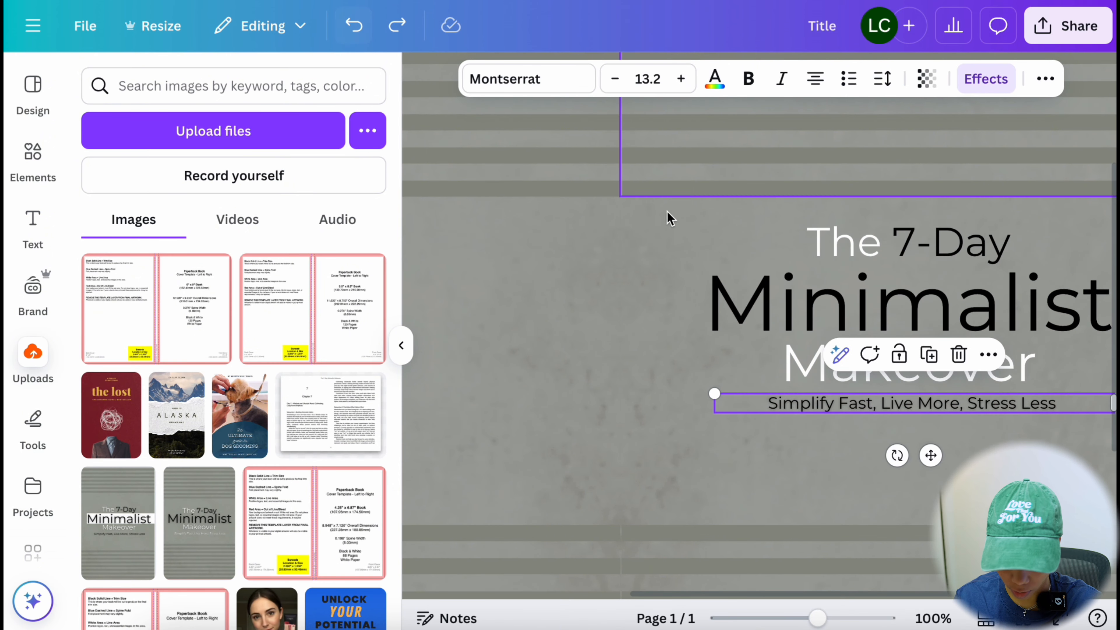
Nudge the three title lines and the subtitle together slightly up and to the left.
left_click_drag(788, 228, 943, 446)
scroll(944, 446, "up", 3)
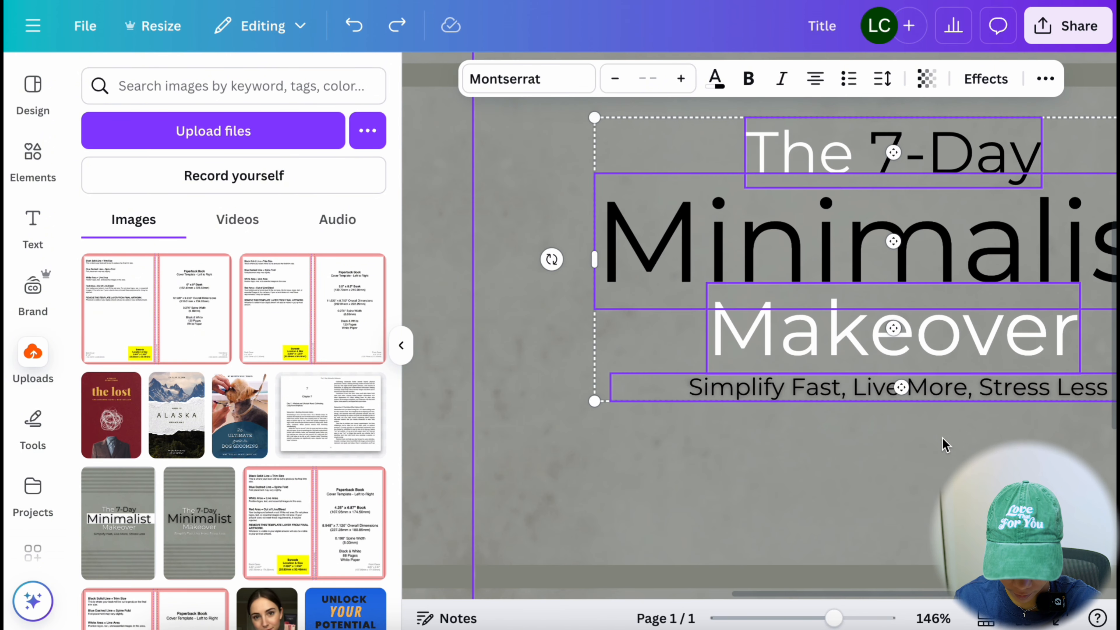
scroll(943, 446, "down", 3)
left_click_drag(785, 304, 782, 299)
scroll(782, 298, "down", 5)
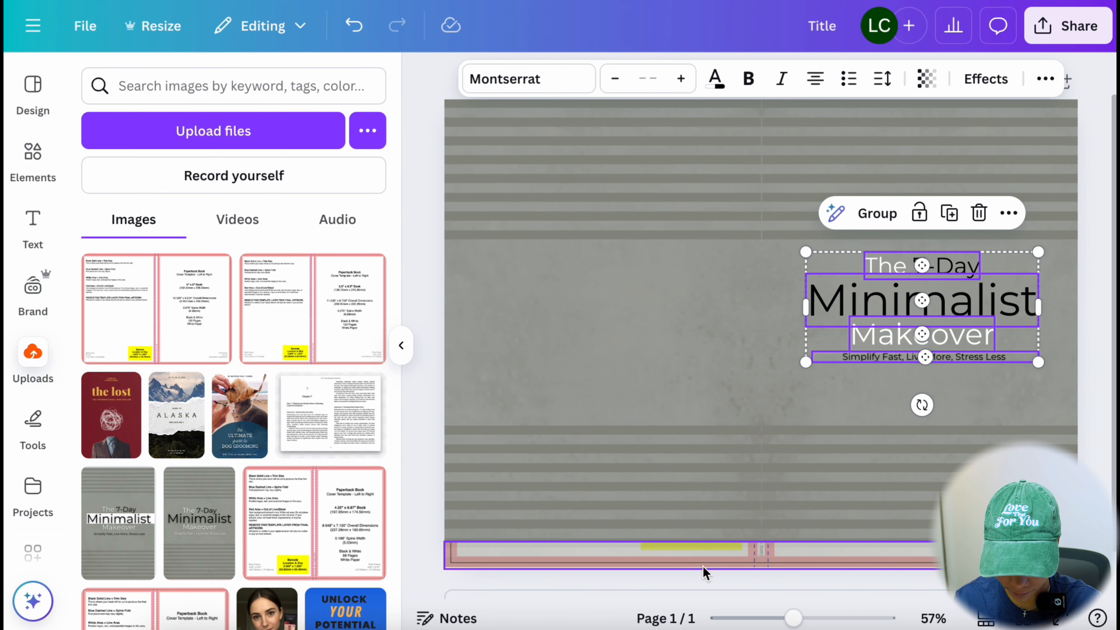
Uncover the full template to compare the title block with its front-cover area, and crop it back to the bottom strip.
left_click(715, 569)
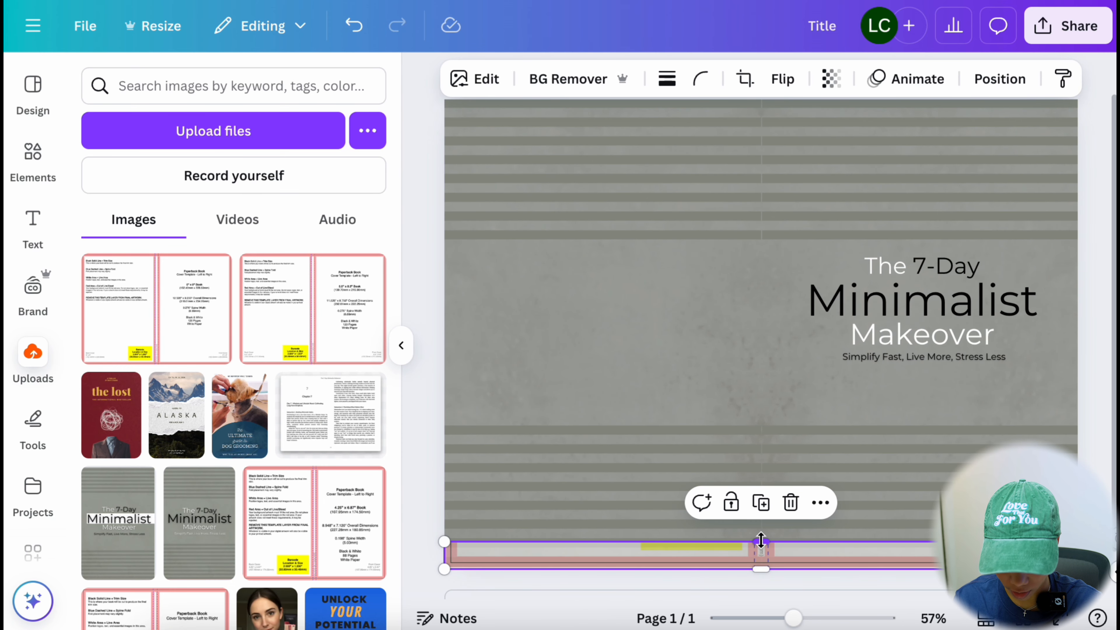
left_click_drag(761, 539, 744, 105)
scroll(753, 163, "up", 1)
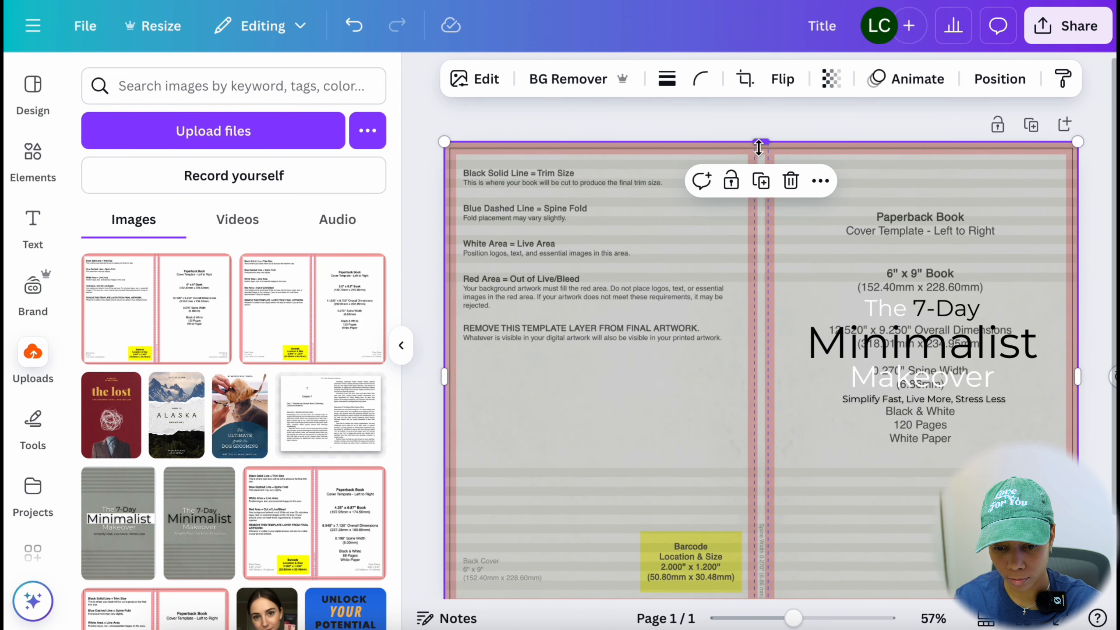
left_click_drag(758, 148, 753, 538)
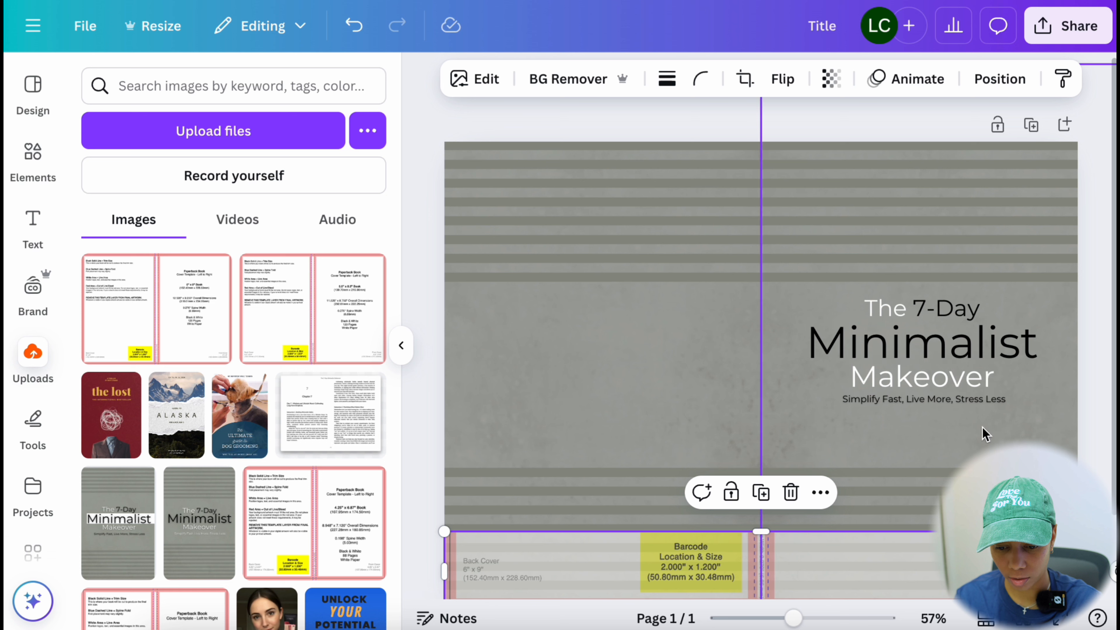
Group the three title lines and the subtitle, and move the group slightly down on the front cover.
left_click_drag(1043, 439, 799, 291)
left_click(877, 255)
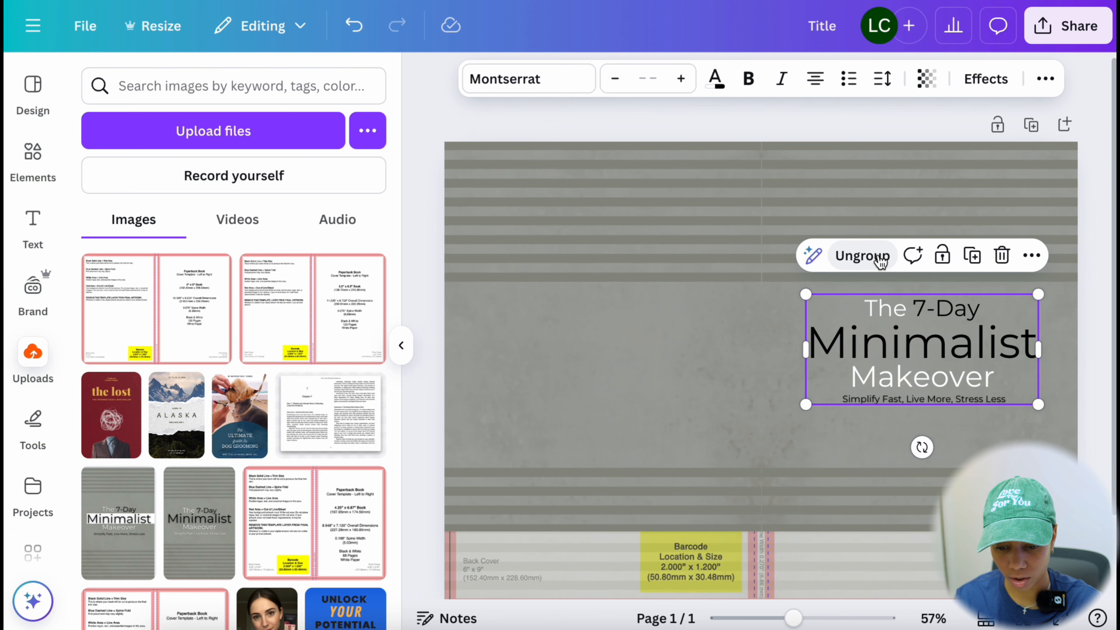
left_click_drag(916, 349, 917, 368)
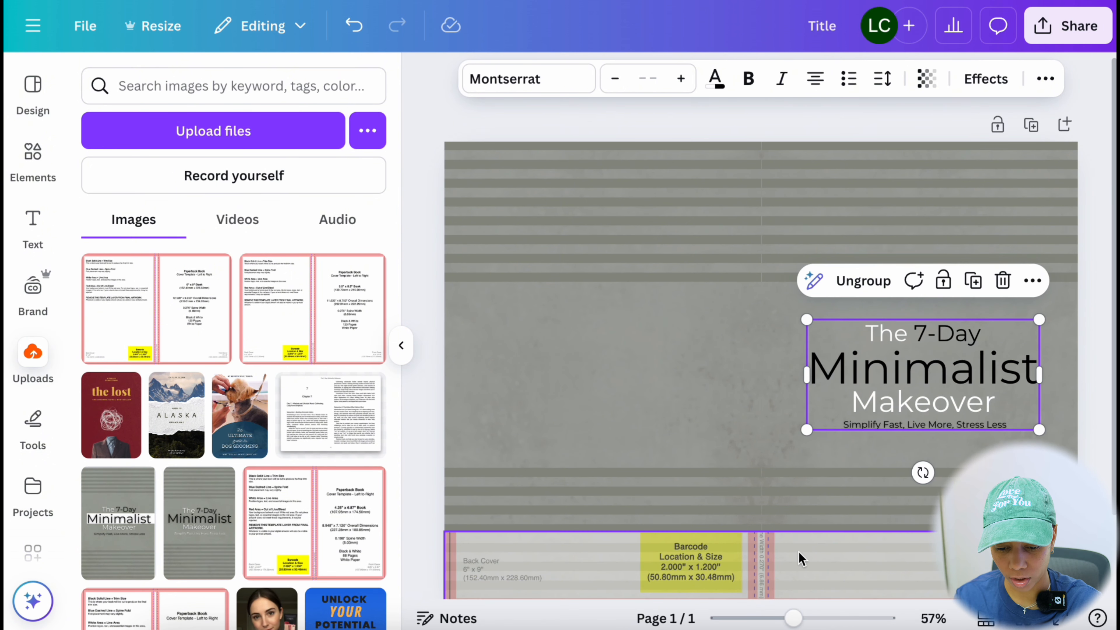
Delete the template image from the cover.
left_click(768, 532)
left_click_drag(767, 521, 741, 516)
scroll(743, 348, "down", 3)
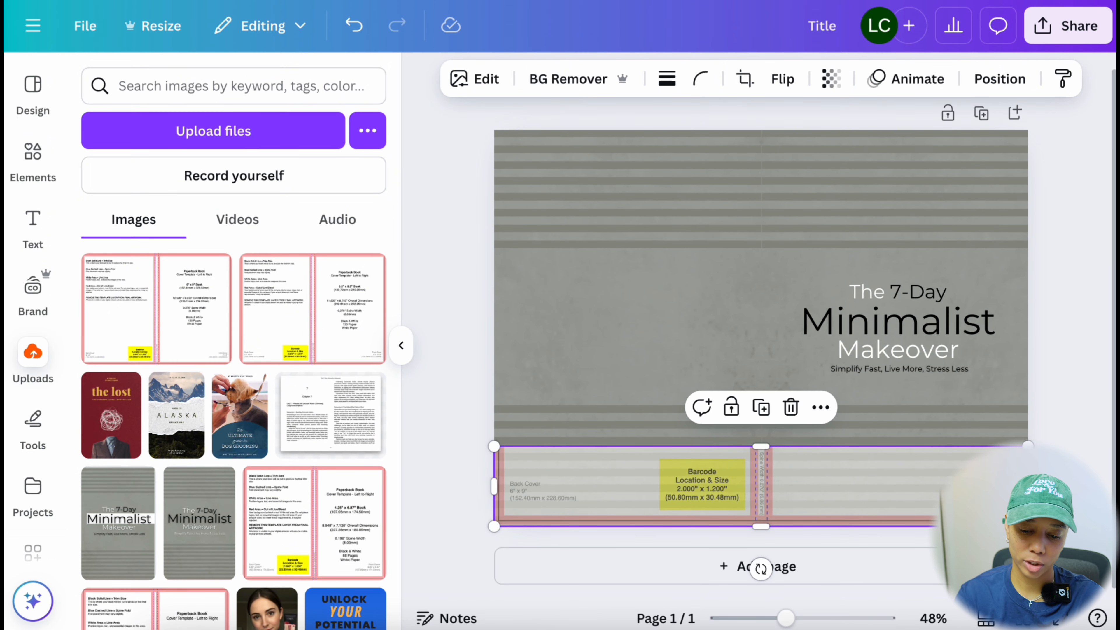
key("Delete")
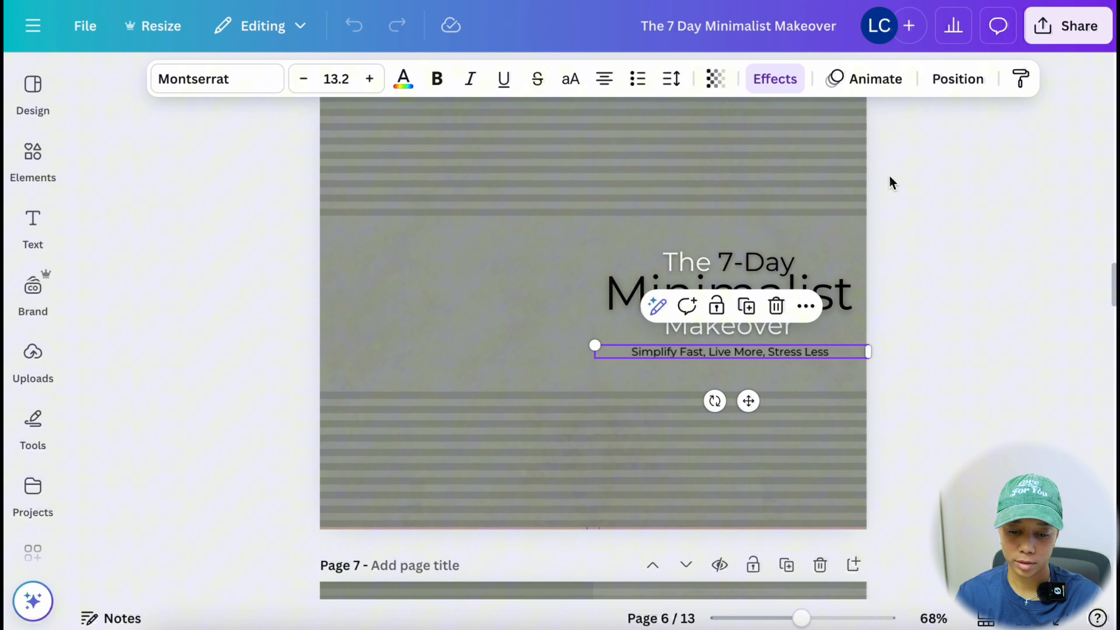
Examine the title styling on page 6 of the "The 7 Day Minimalist Makeover" design as a reference.
left_click(910, 220)
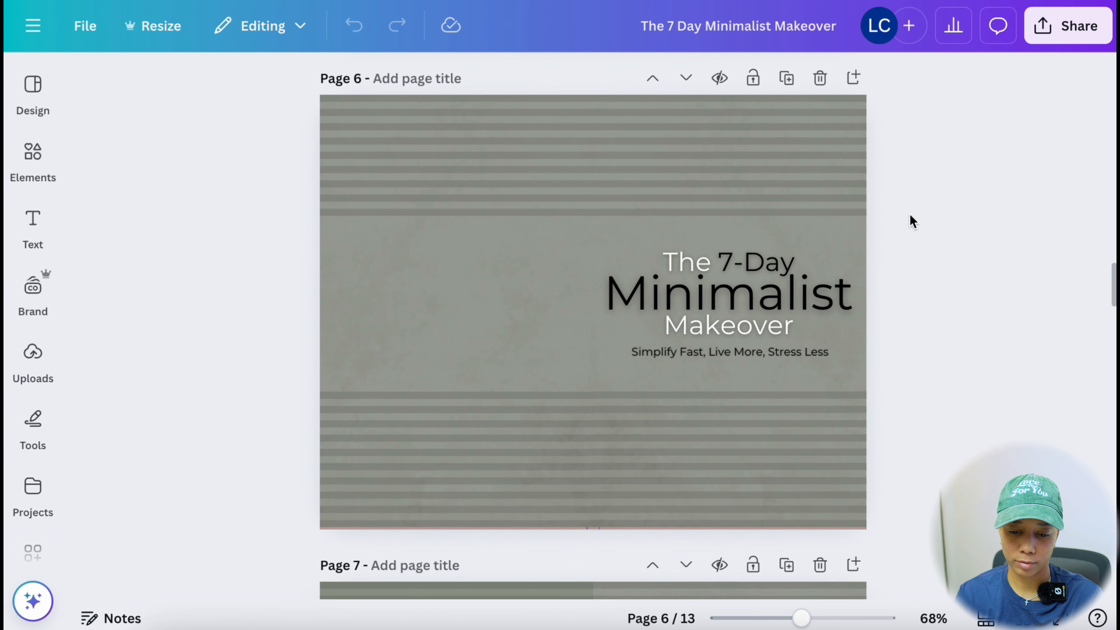
key("ctrl+minus")
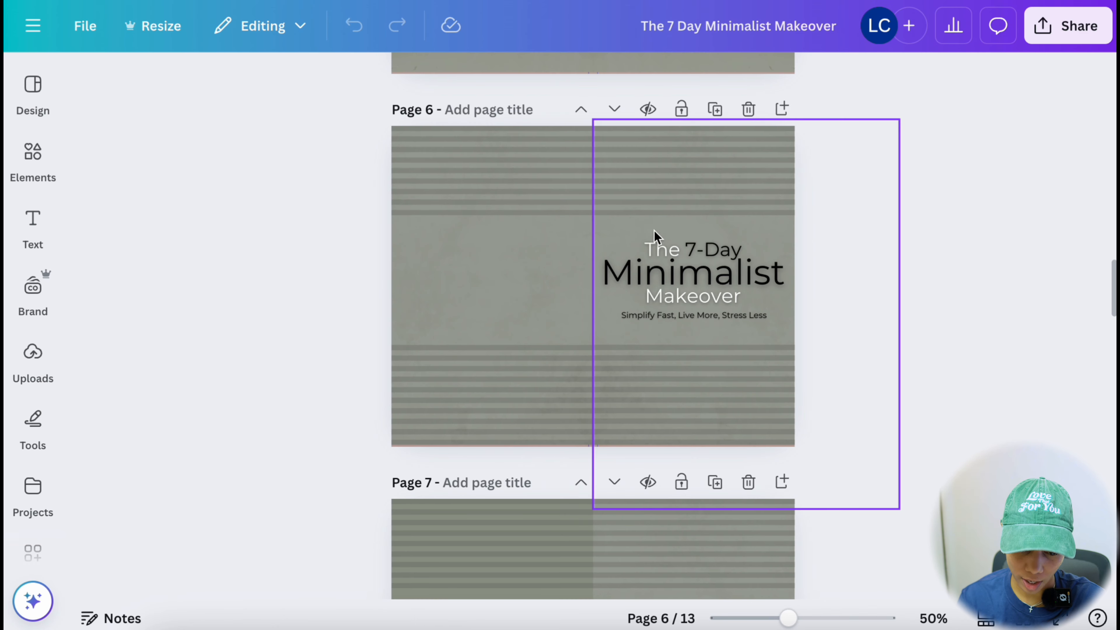
scroll(656, 235, "up", 5)
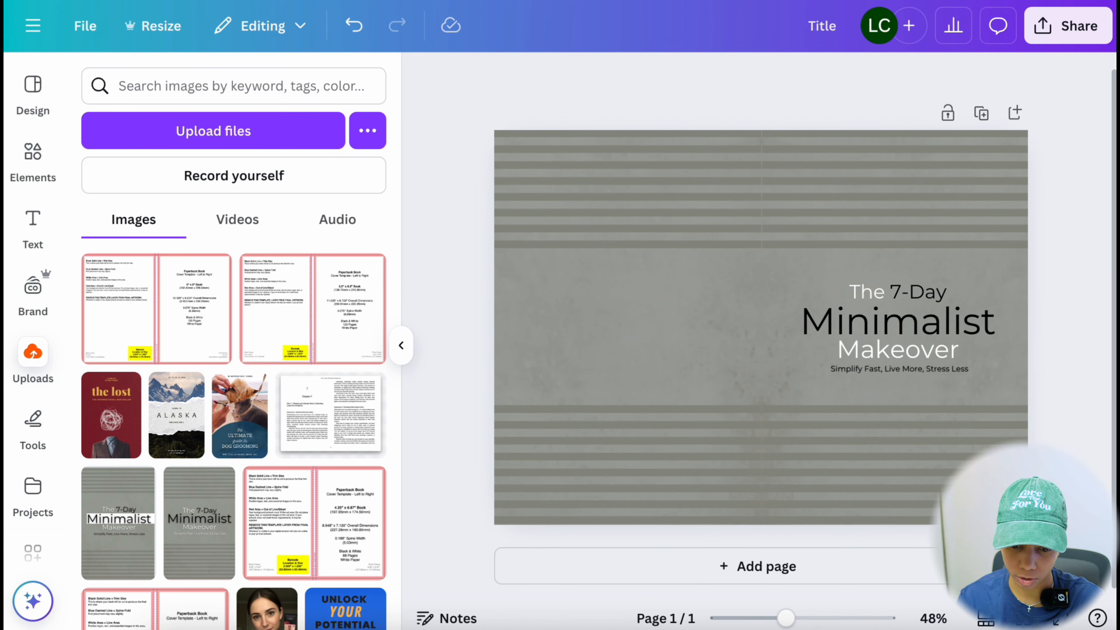
Ungroup the title block in the new cover design so each text line can be styled separately.
scroll(755, 291, "down", 1)
scroll(755, 292, "down", 1)
left_click(859, 348)
left_click(877, 359)
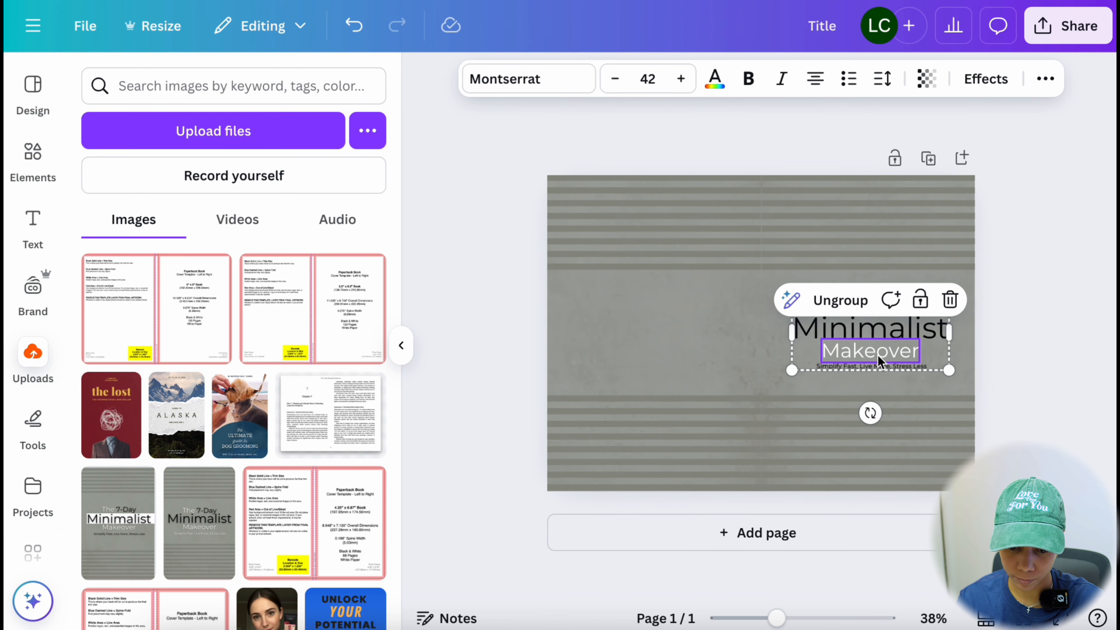
left_click(842, 302)
scroll(918, 287, "up", 3)
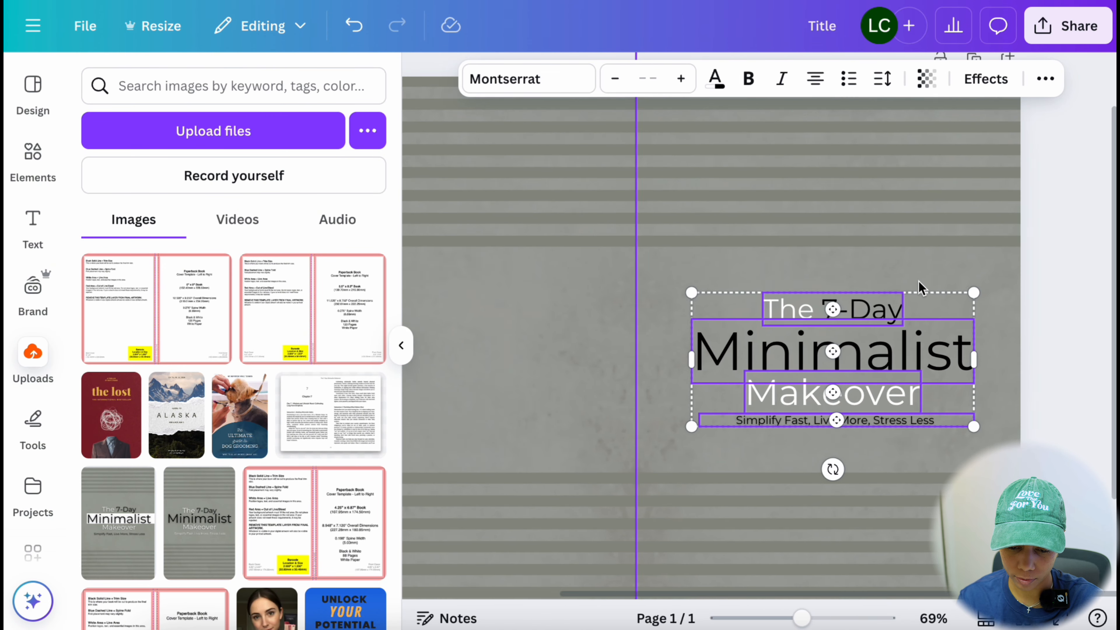
Apply the Lift text effect to "The 7-Day", "Minimalist", "Makeover" and the subtitle, one line at a time.
left_click(866, 305)
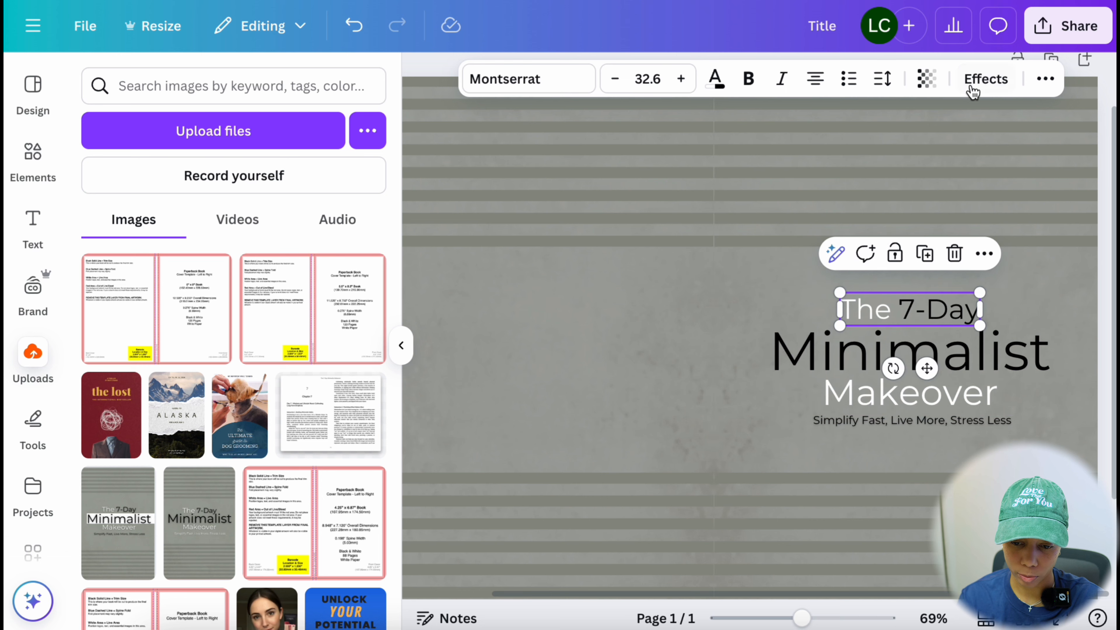
left_click(985, 79)
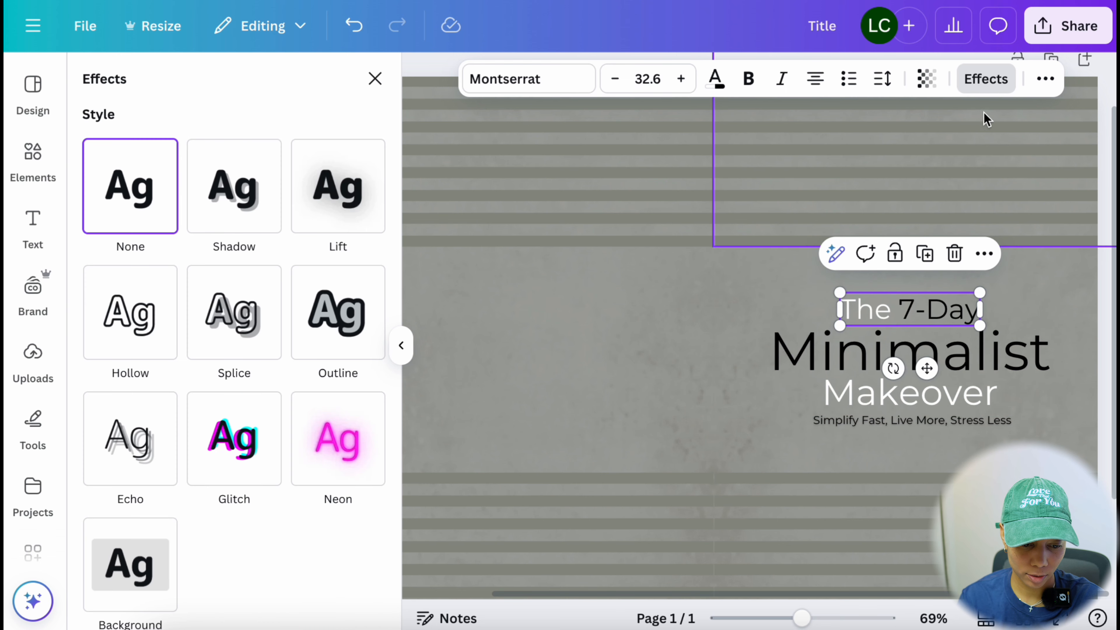
left_click(338, 197)
key("Tab")
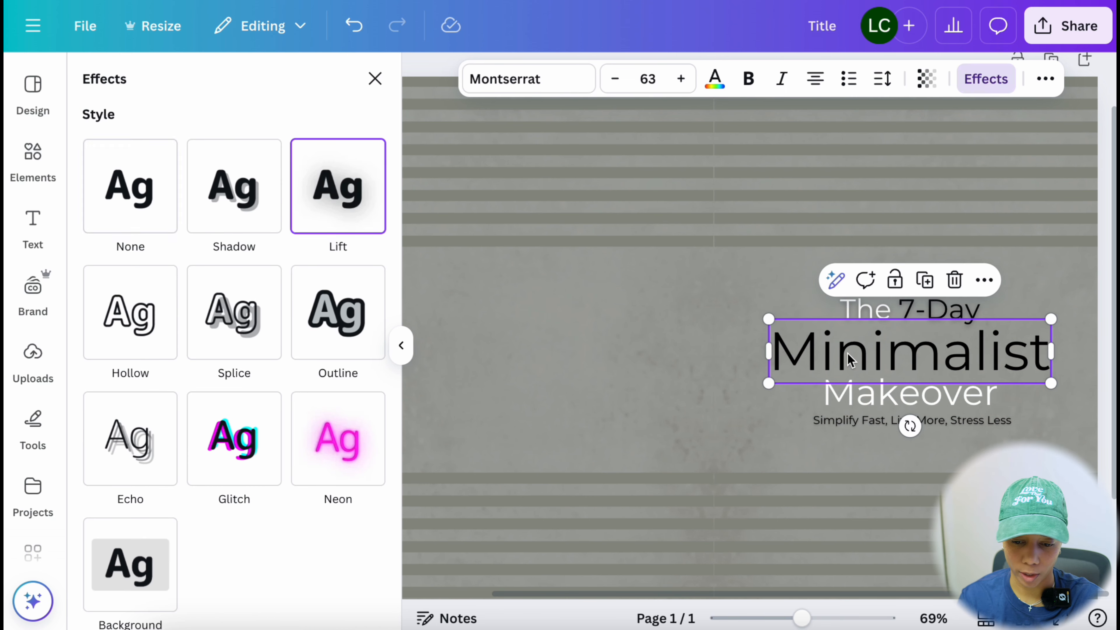
left_click(342, 205)
left_click(836, 402)
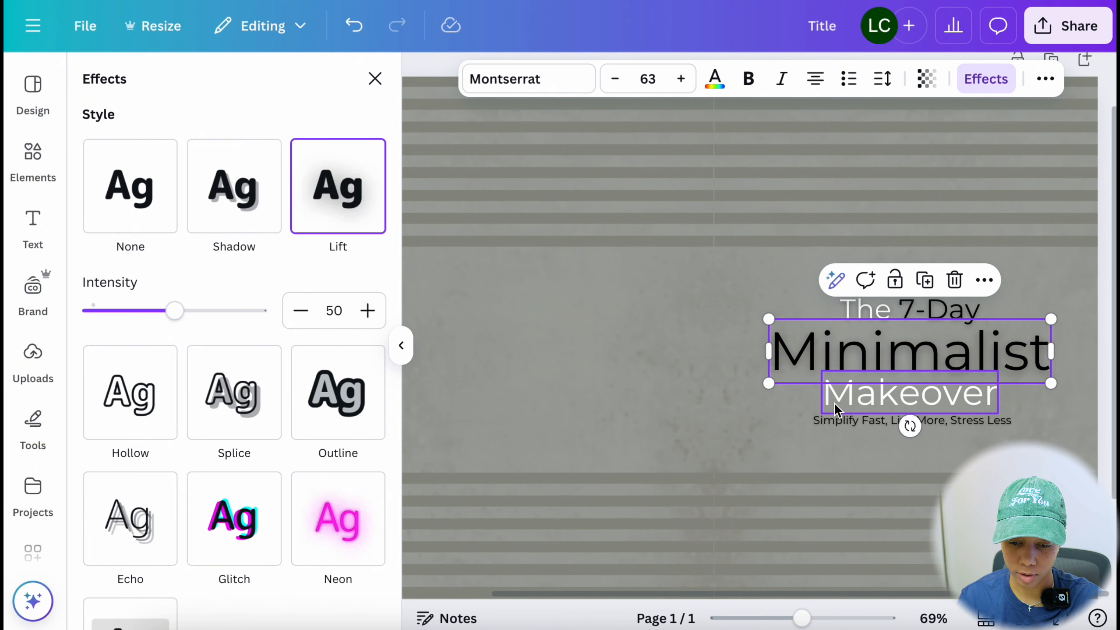
left_click(362, 217)
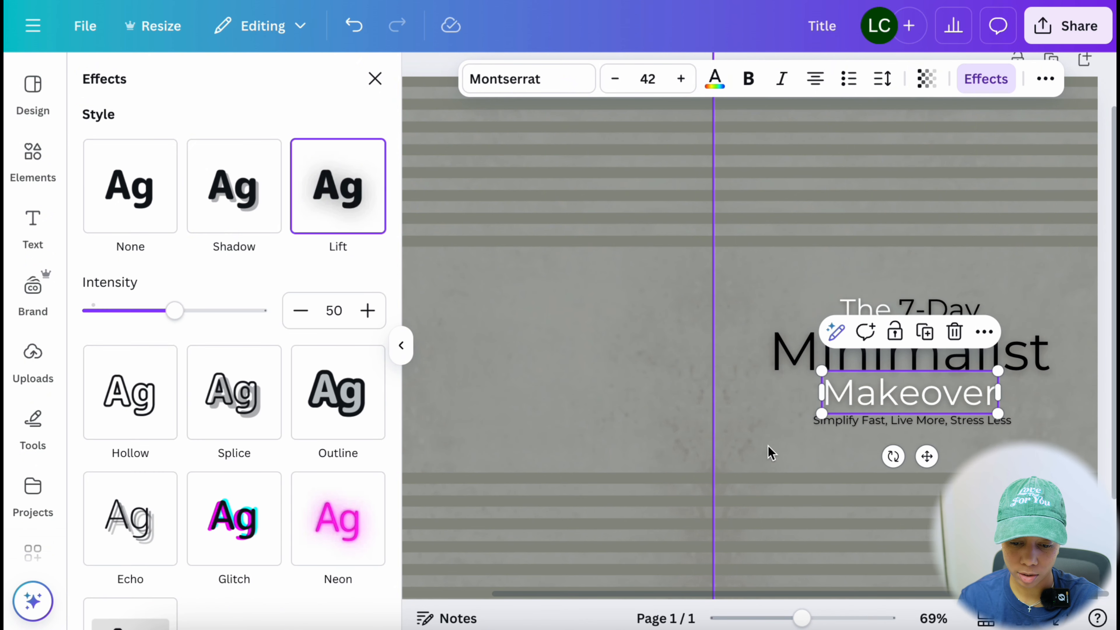
left_click(848, 422)
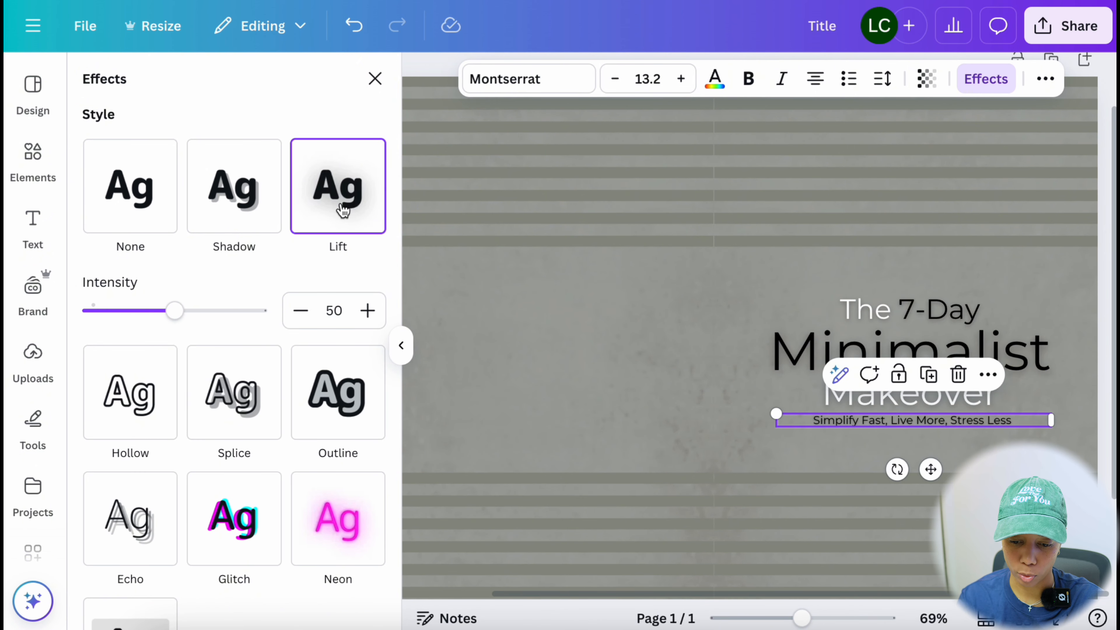